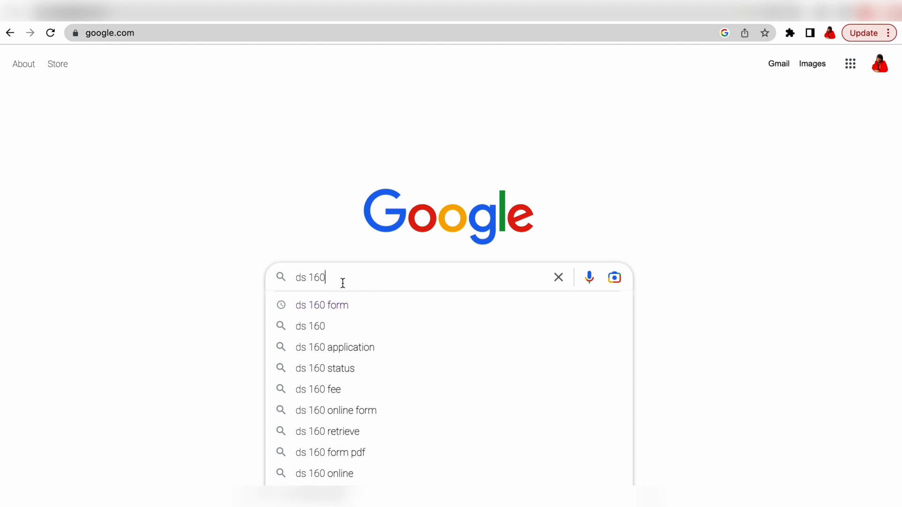
Step: Search Google for 'ds 160 form'
type("for")
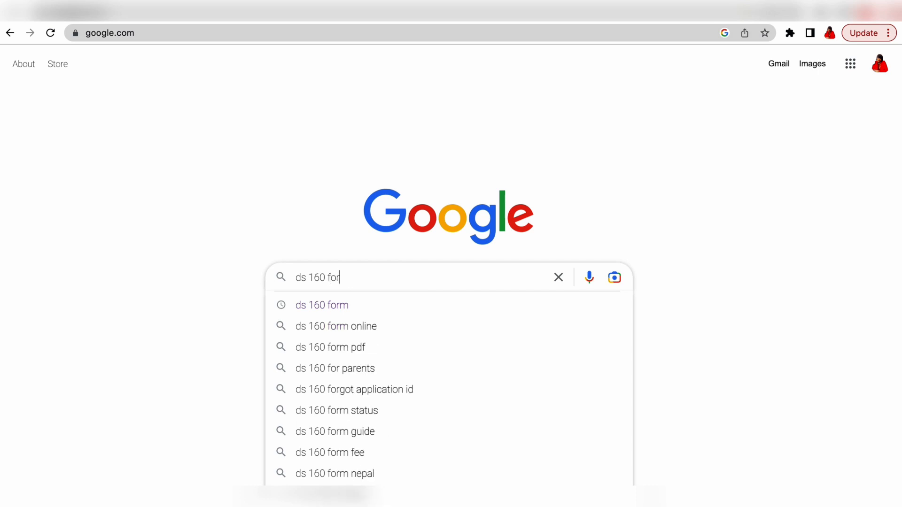
type("m")
key("Return")
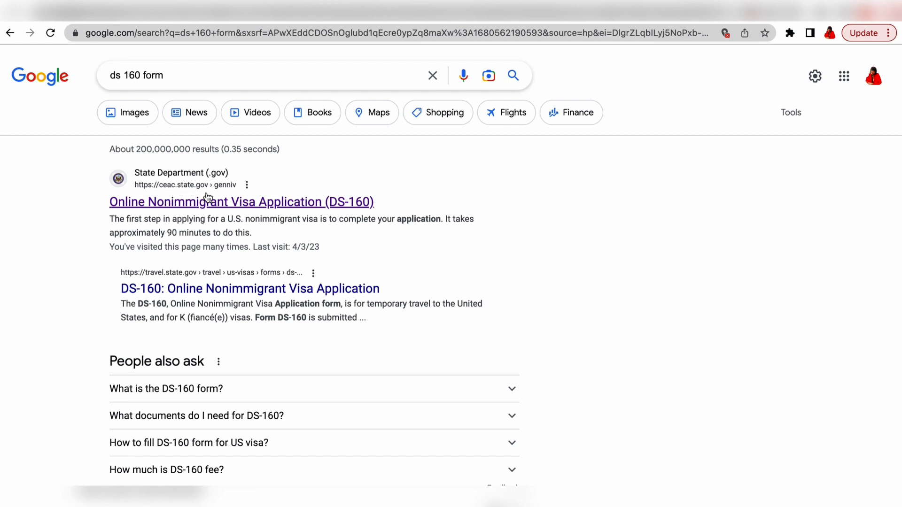
Step: Open the official DS-160 site on ceac.state.gov, keeping English as the tooltip language
left_click(179, 203)
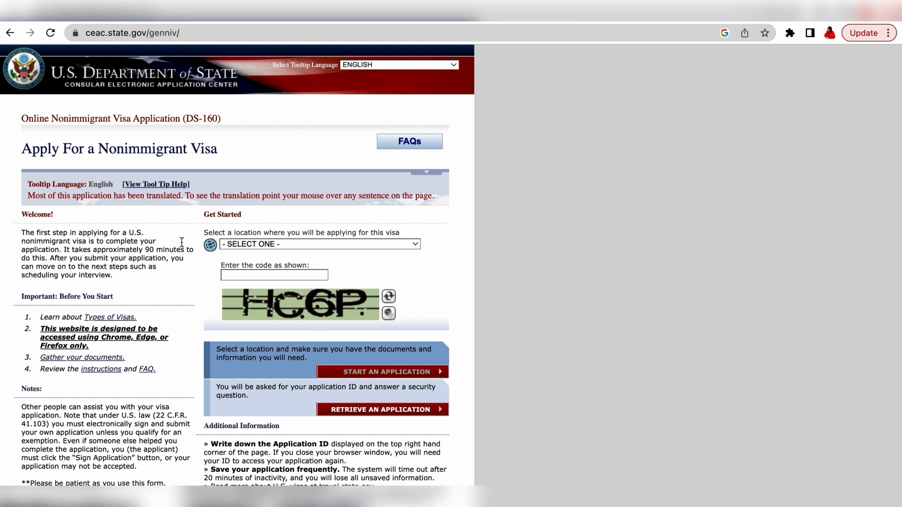
left_click(454, 66)
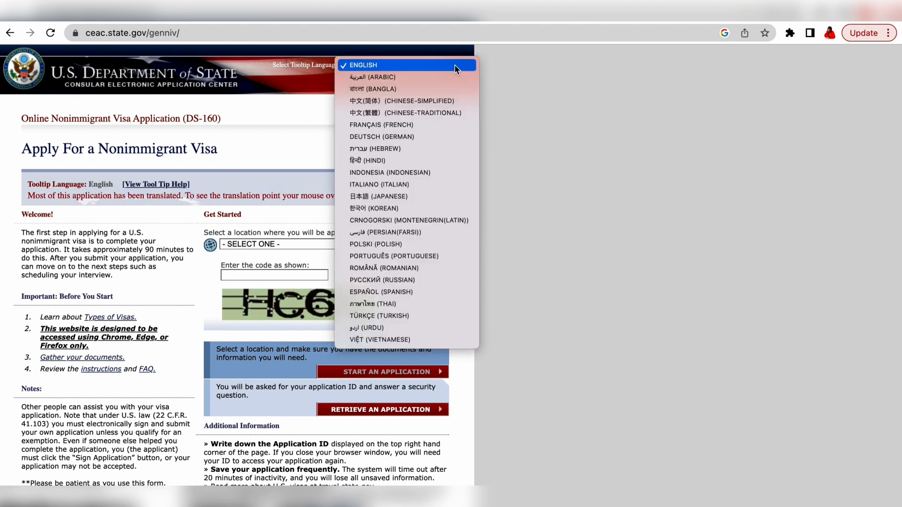
left_click(397, 65)
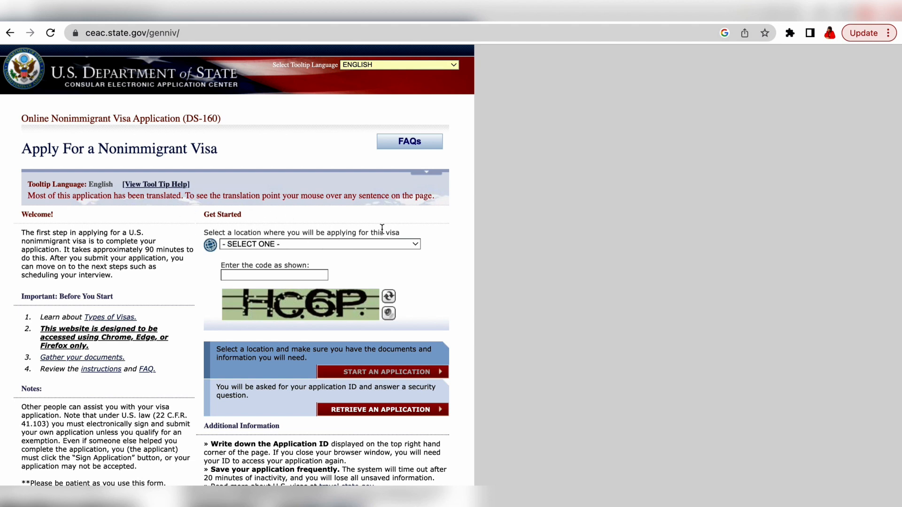
Step: Choose CAMEROON, YAOUNDE as the location, enter the verification code, and start a new application
left_click(416, 245)
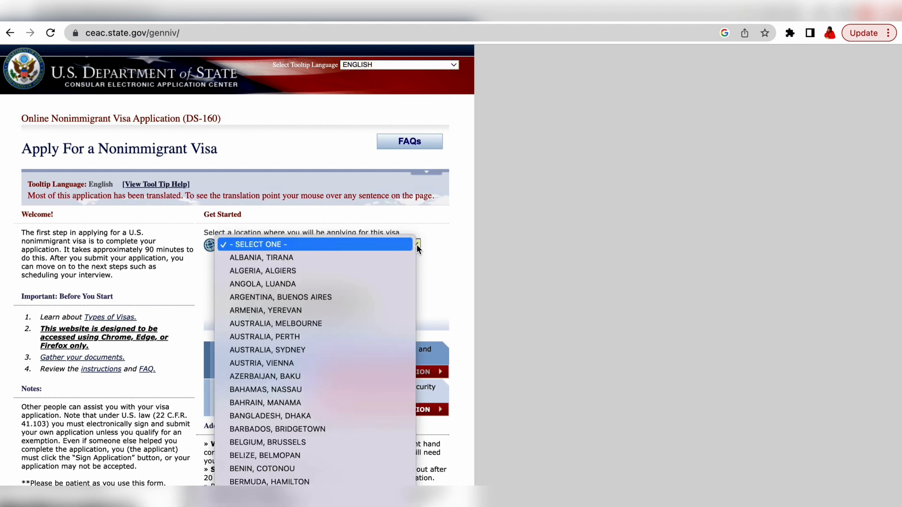
scroll(333, 374, "down", 3)
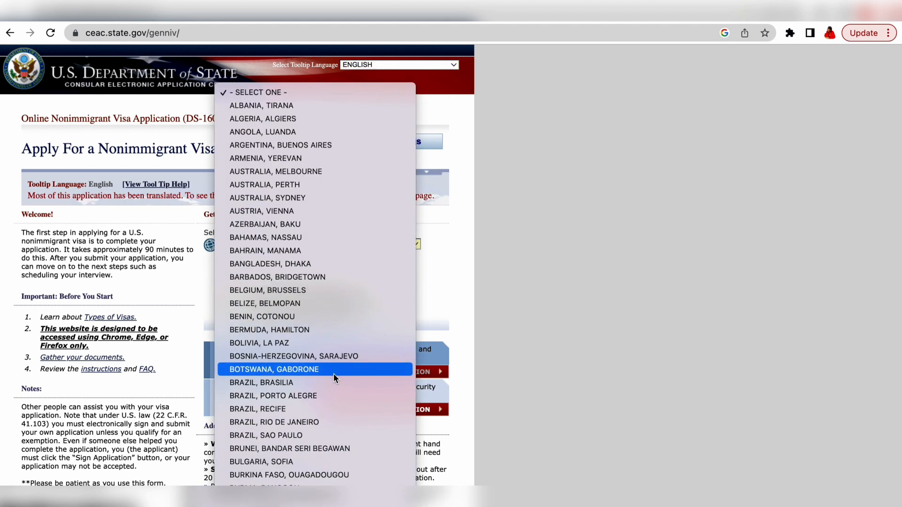
scroll(333, 375, "down", 4)
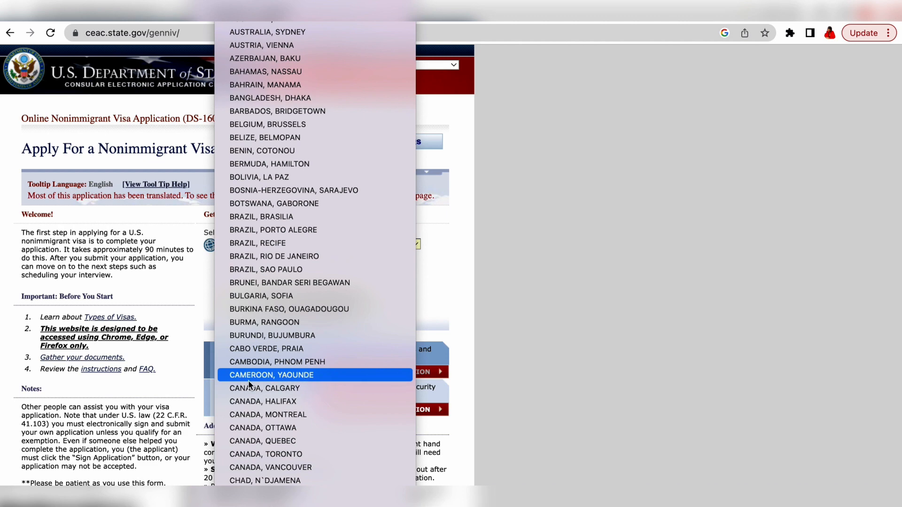
left_click(298, 376)
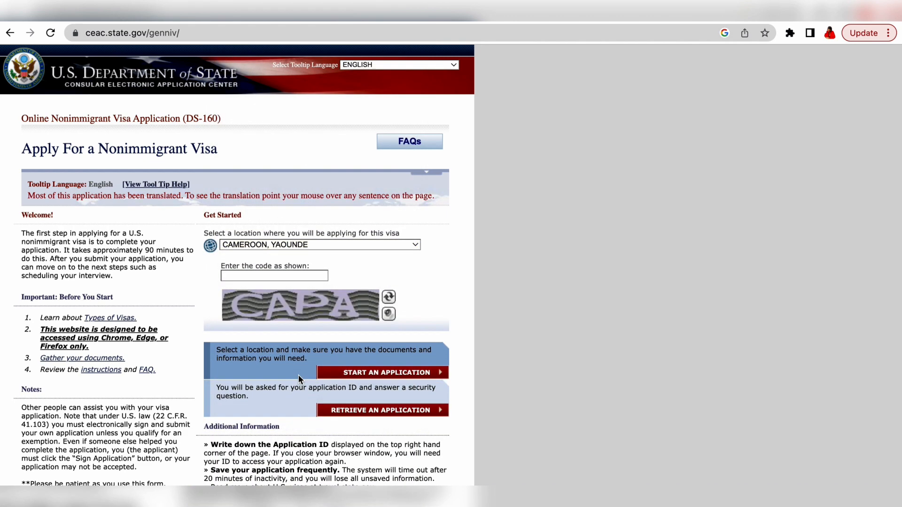
left_click(277, 276)
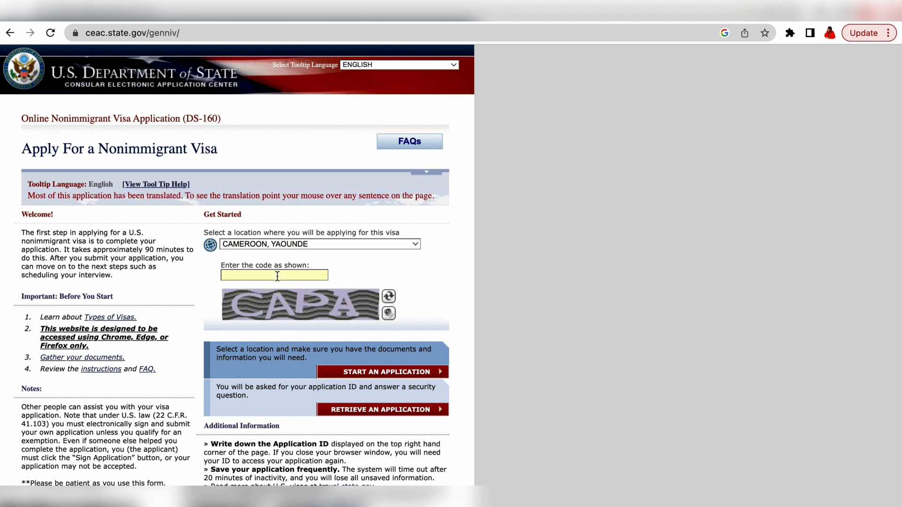
type("CAPA")
left_click(376, 376)
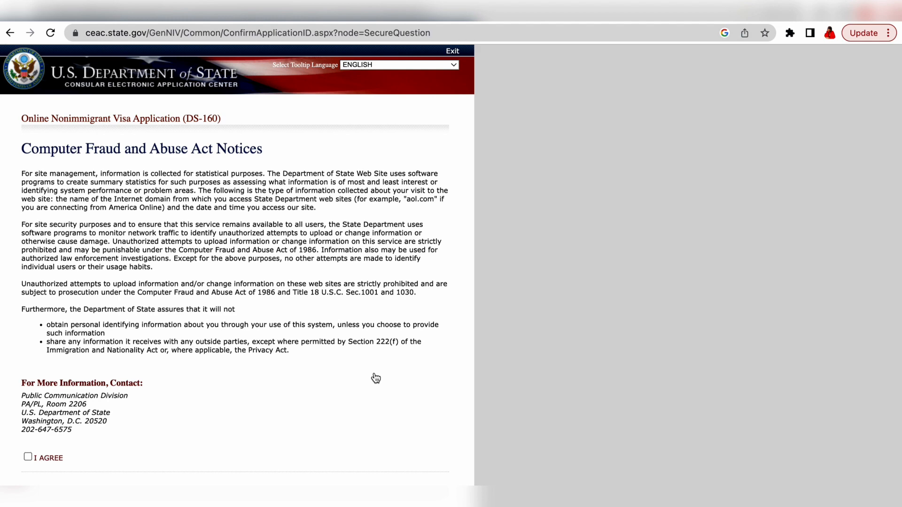
Step: Read through and agree to the Computer Fraud and Abuse Act notices
scroll(376, 379, "down", 1)
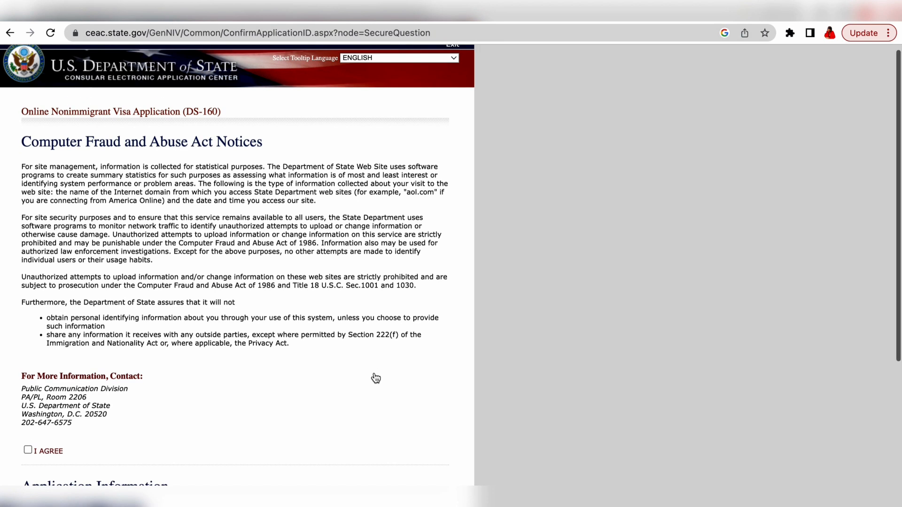
scroll(375, 369, "down", 3)
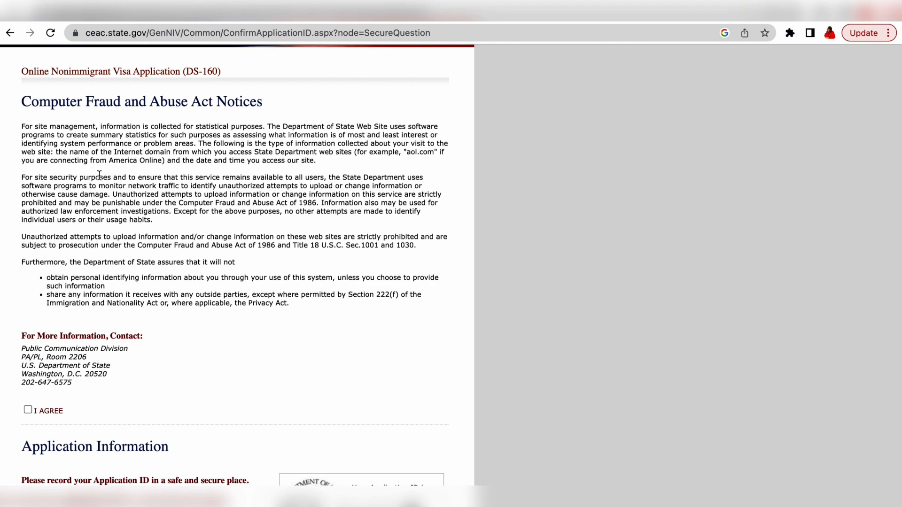
scroll(151, 332, "down", 5)
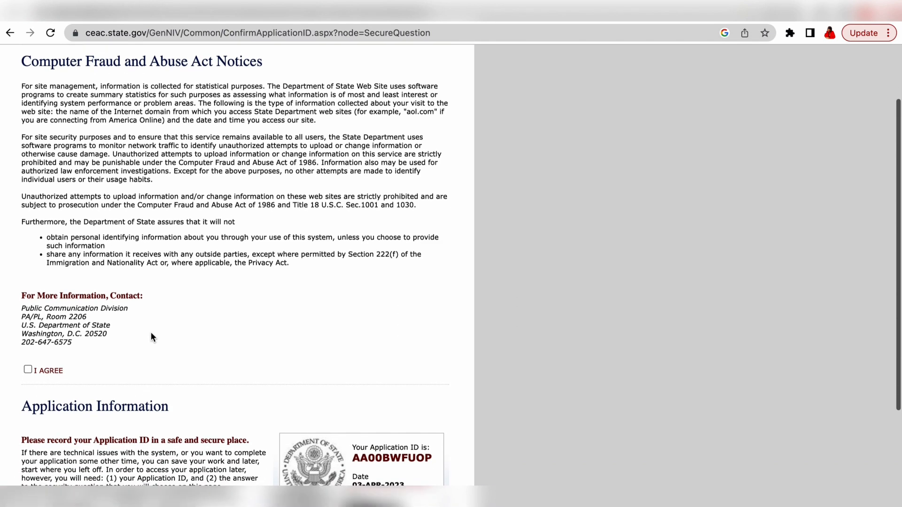
scroll(151, 332, "down", 1)
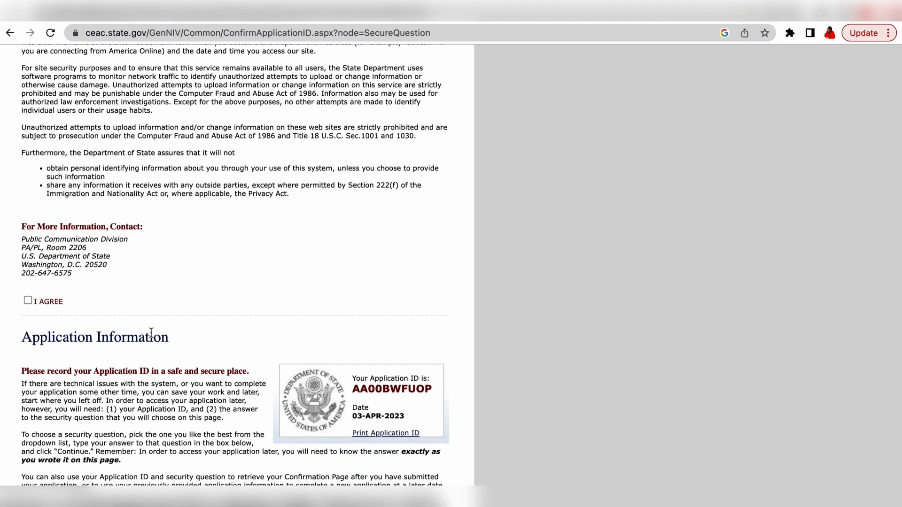
scroll(151, 333, "up", 1)
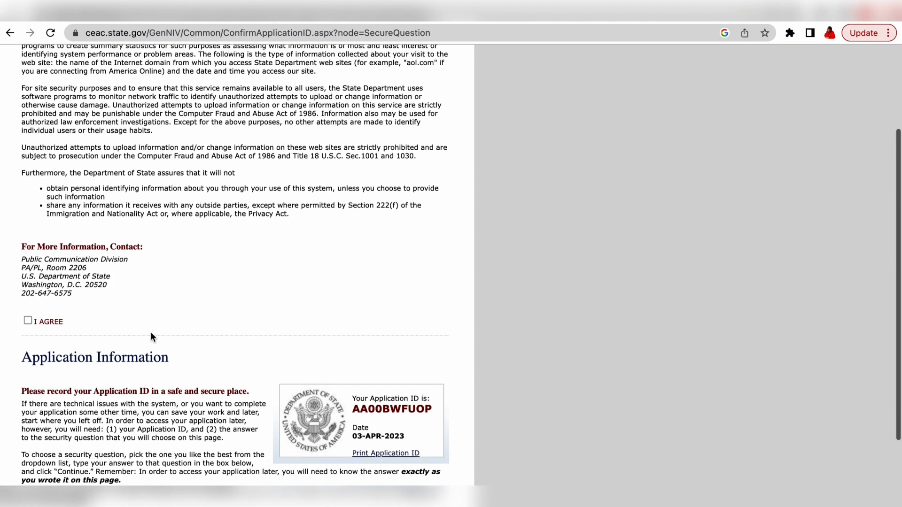
left_click(27, 322)
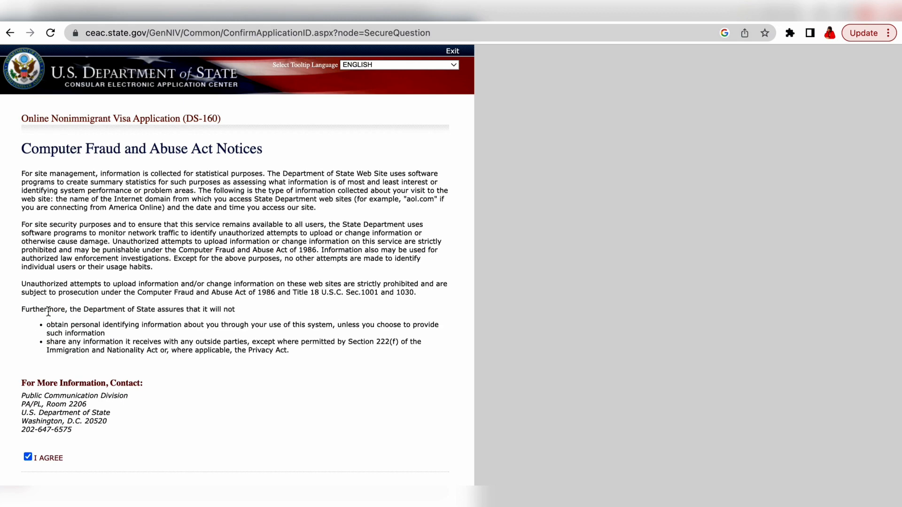
Step: Choose the youngest child's middle name security question, enter the answer, and submit
scroll(111, 362, "down", 6)
scroll(111, 363, "down", 5)
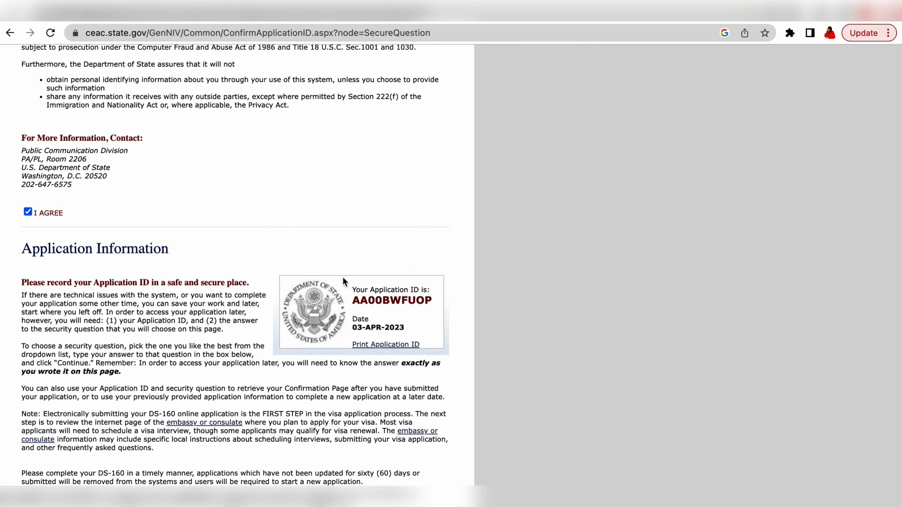
scroll(358, 291, "down", 3)
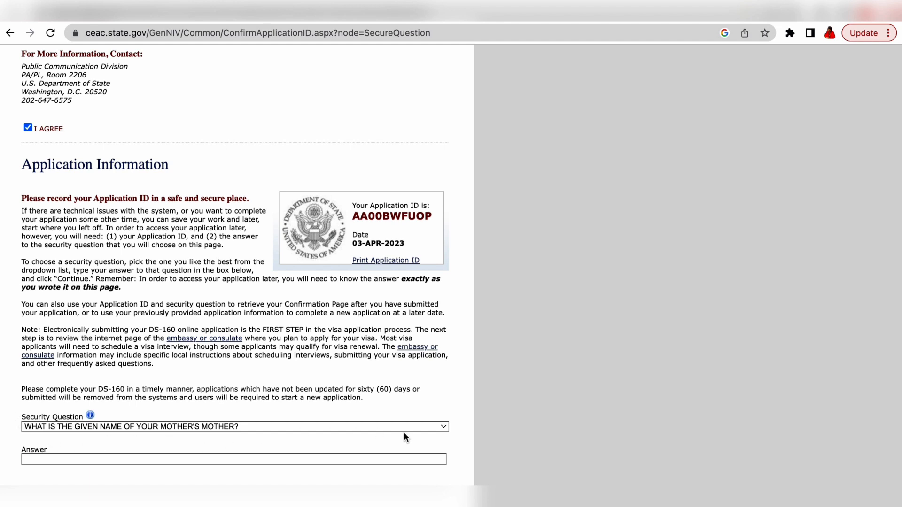
left_click(444, 427)
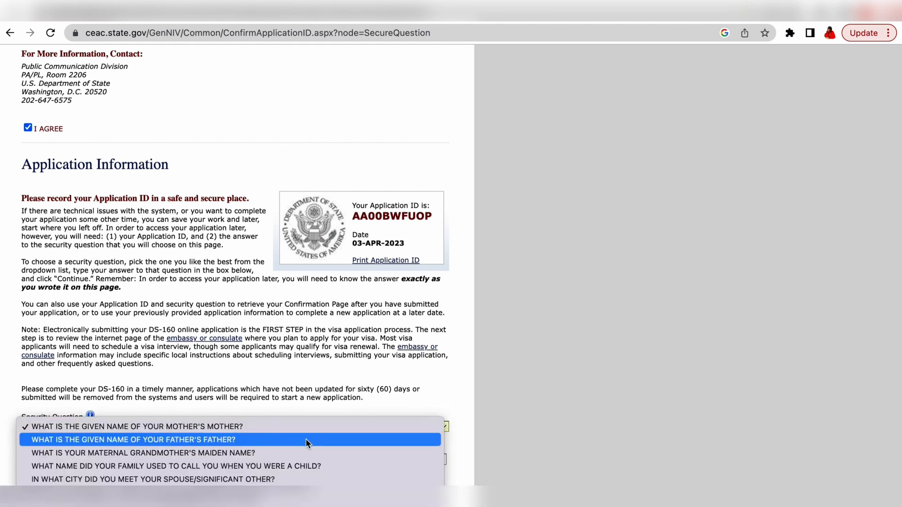
scroll(306, 444, "down", 5)
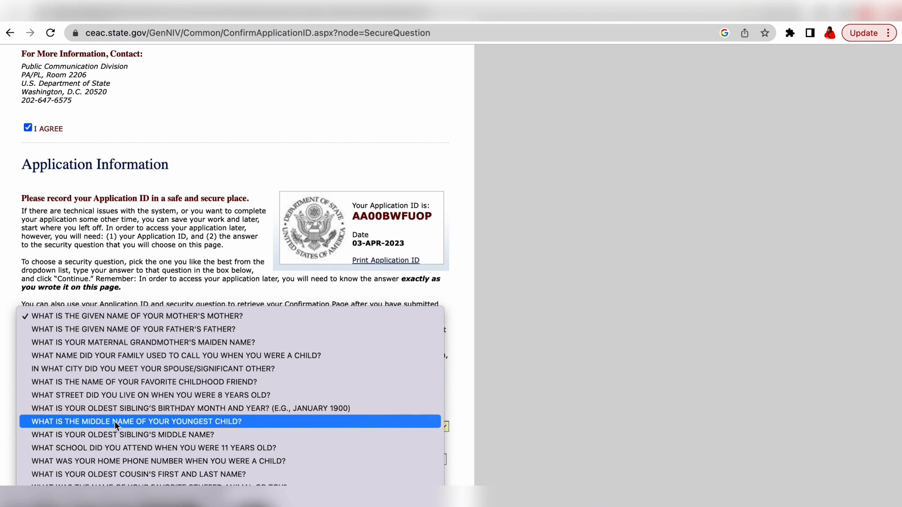
left_click(188, 422)
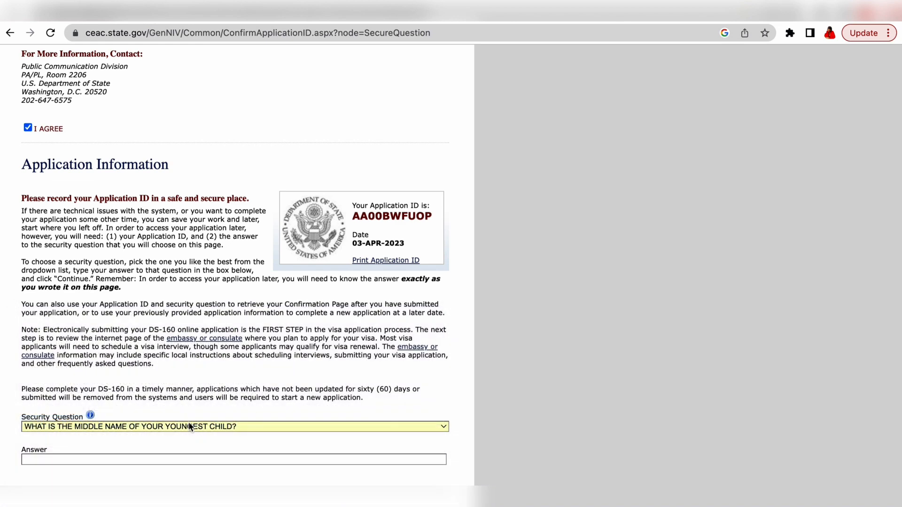
left_click(168, 455)
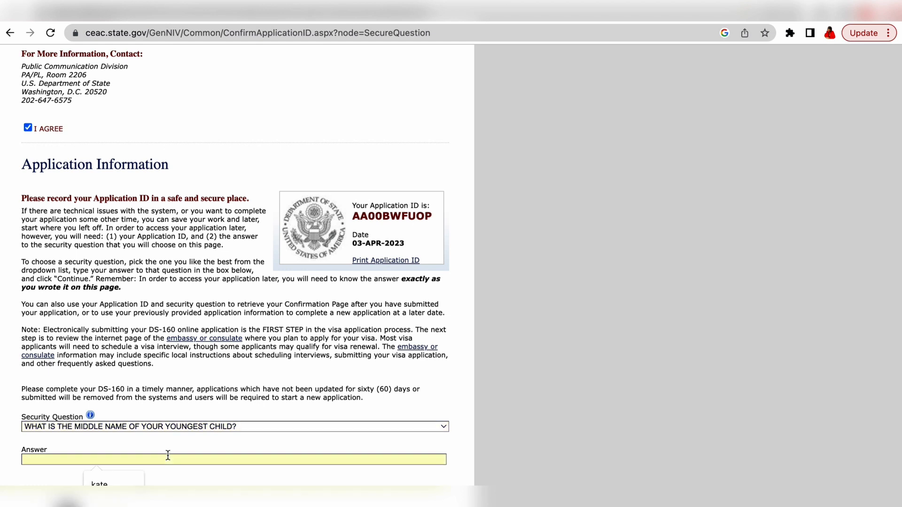
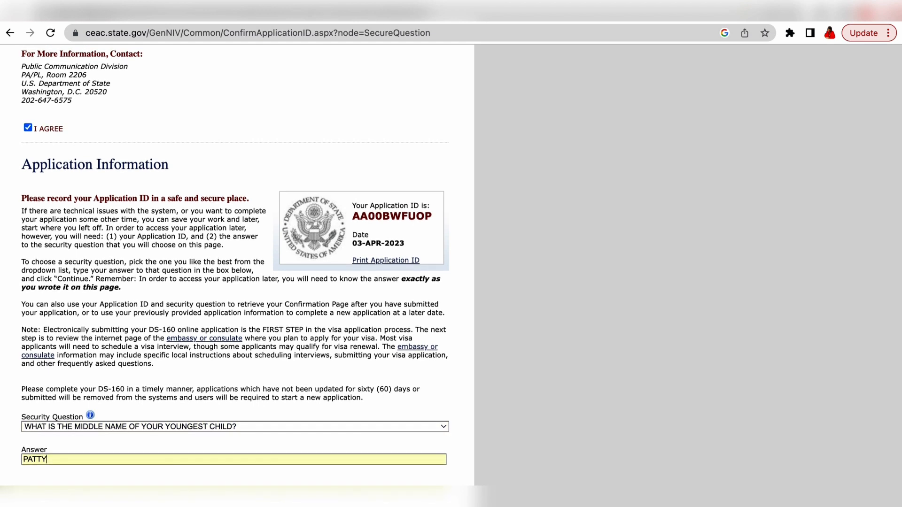
key("Return")
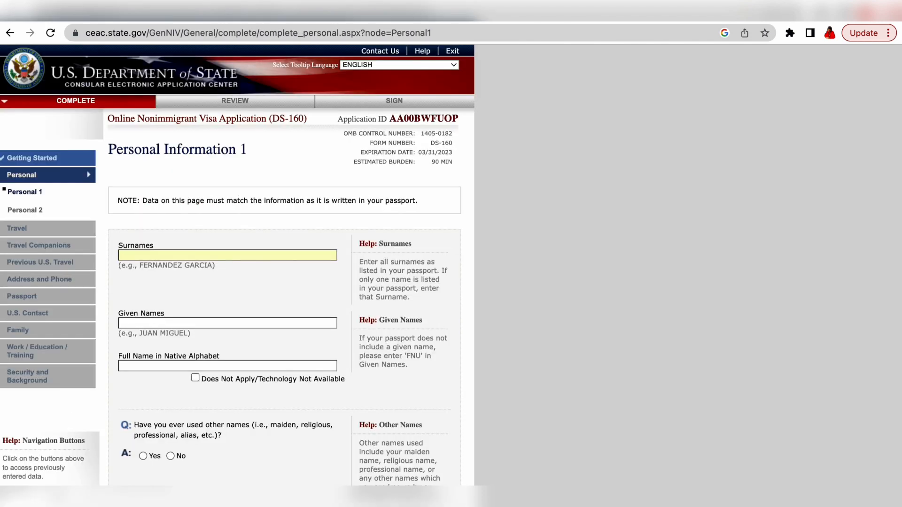
Step: Scroll through the Personal Information 1 page, highlighting the 90 MIN estimated burden
scroll(119, 217, "down", 1)
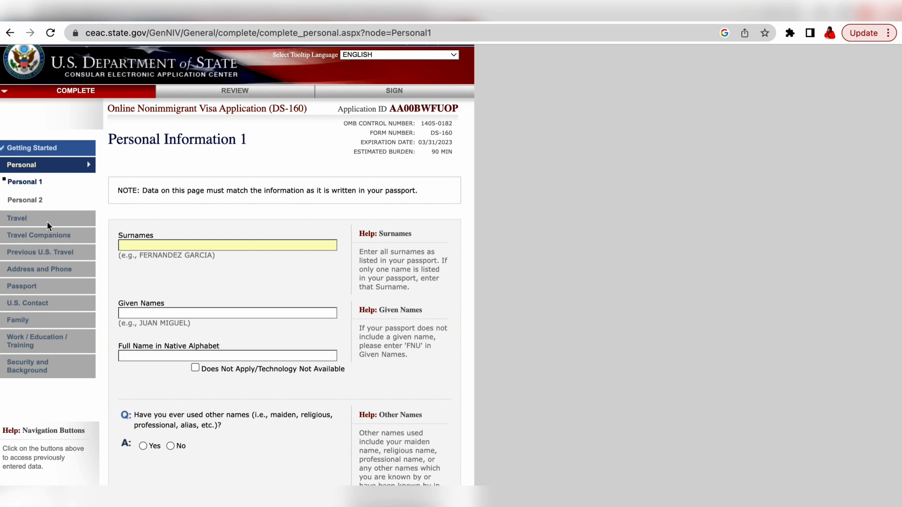
scroll(49, 221, "down", 3)
scroll(49, 196, "up", 5)
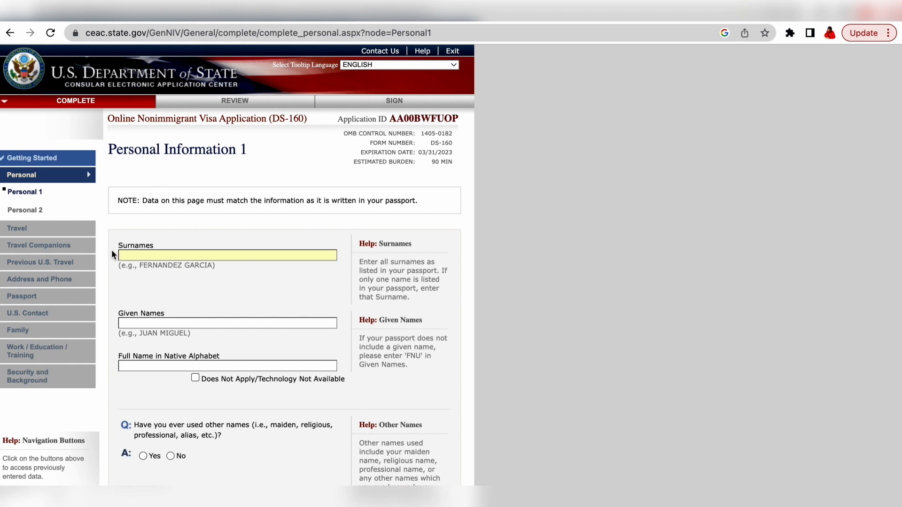
scroll(112, 252, "down", 2)
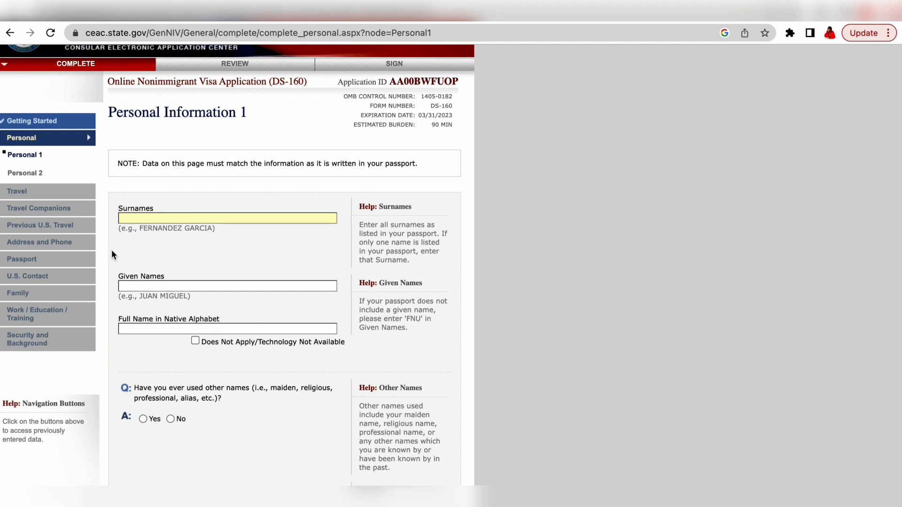
scroll(112, 252, "up", 2)
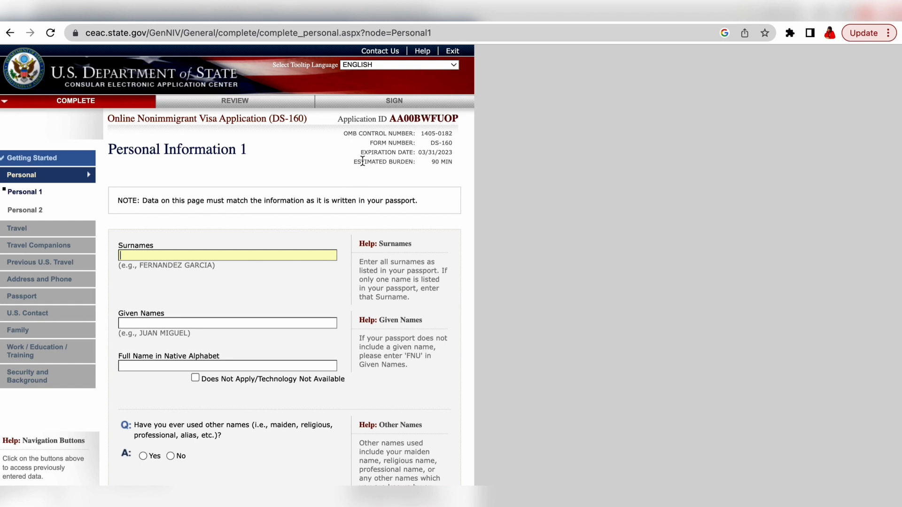
left_click_drag(455, 161, 428, 163)
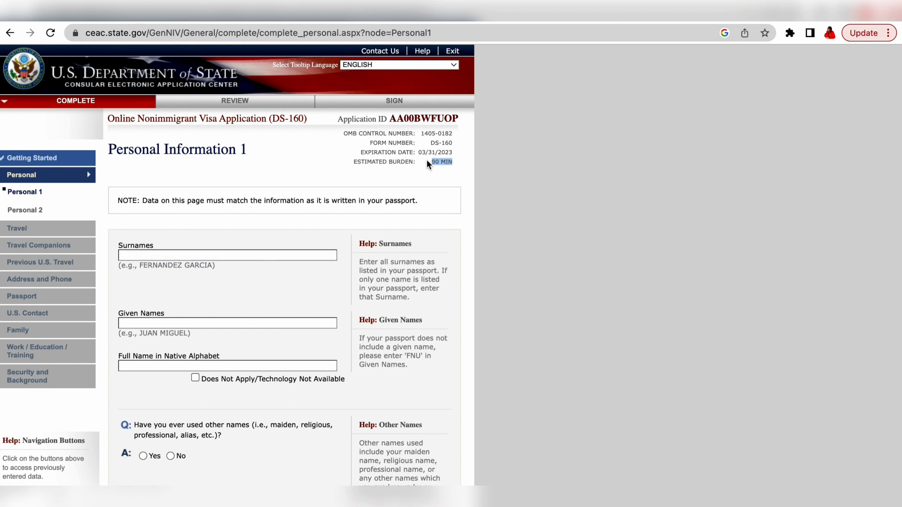
scroll(274, 275, "down", 2)
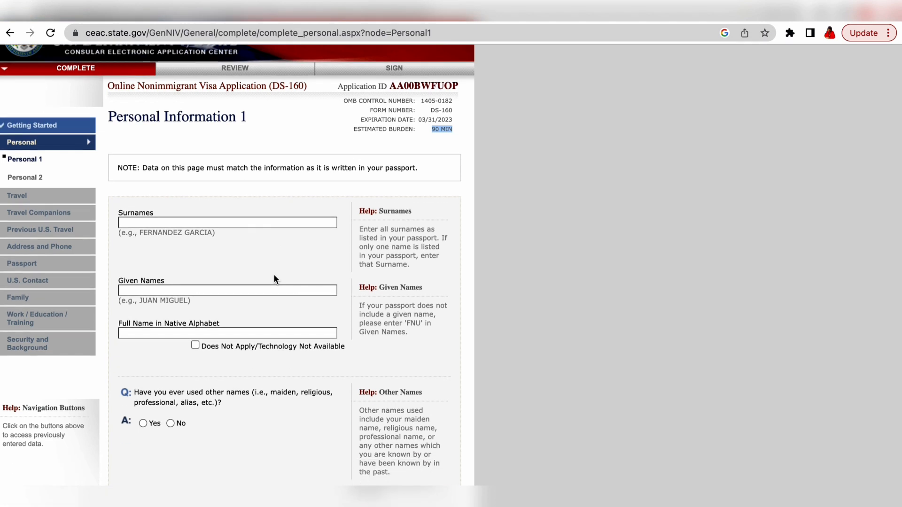
scroll(274, 276, "down", 1)
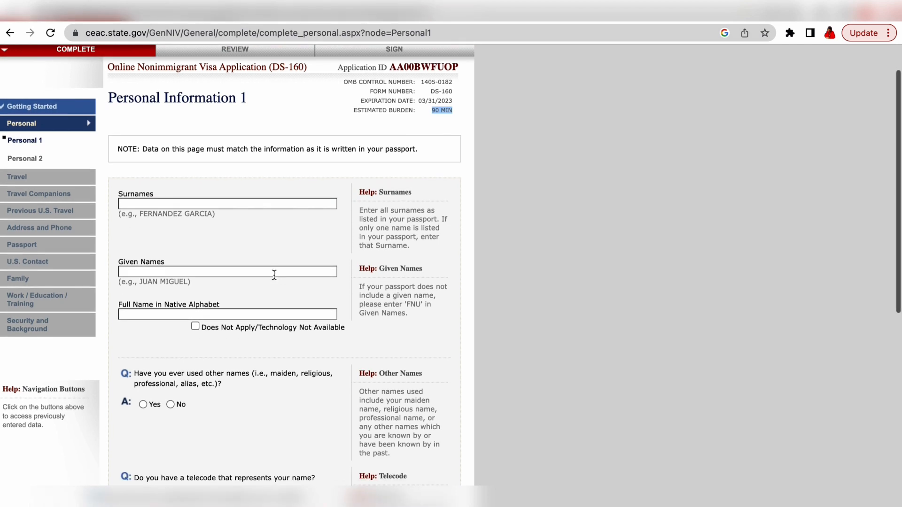
Step: Enter the applicant's surname and given names
left_click(226, 205)
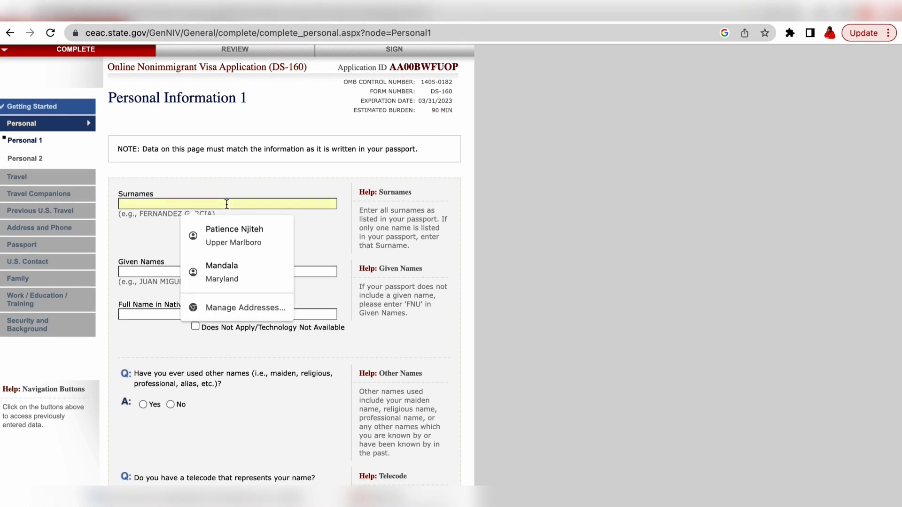
type("N")
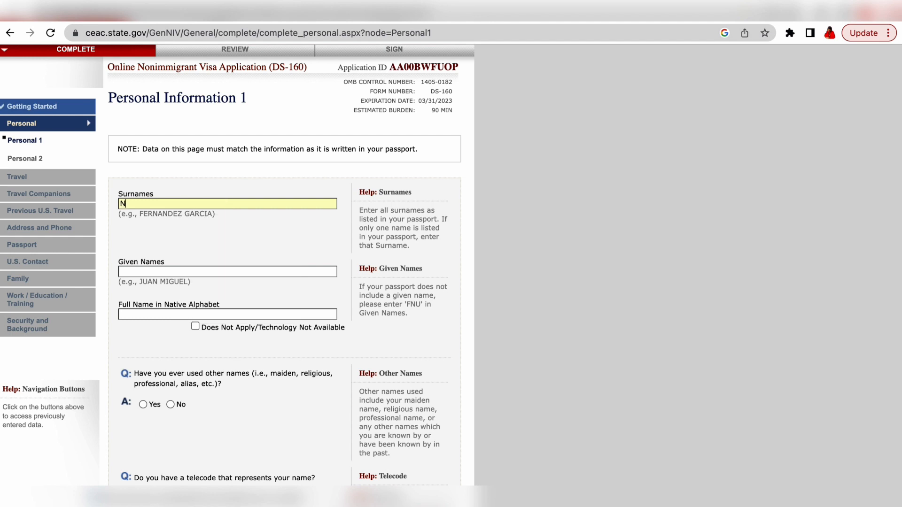
key("BackSpace")
left_click(226, 273)
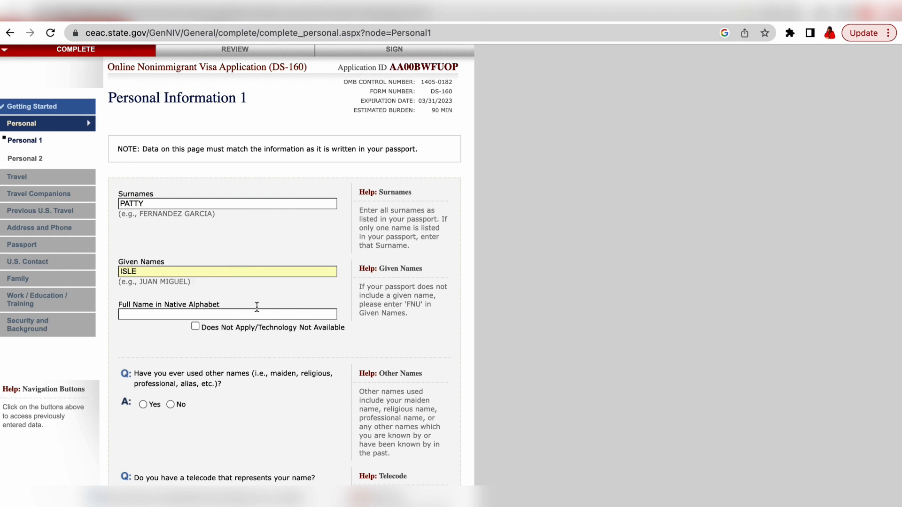
Step: Mark native-alphabet name as Does Not Apply and answer No to other names and telecode
scroll(256, 313, "down", 2)
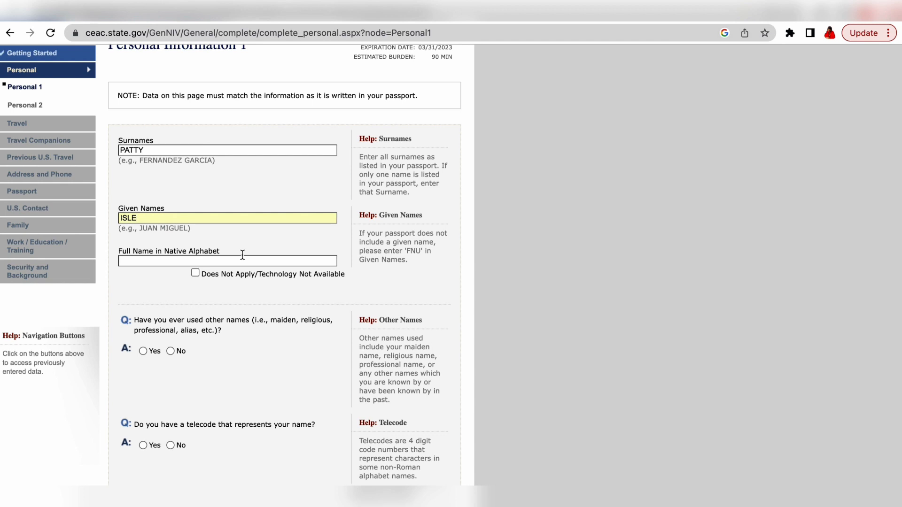
left_click(195, 274)
scroll(218, 284, "down", 5)
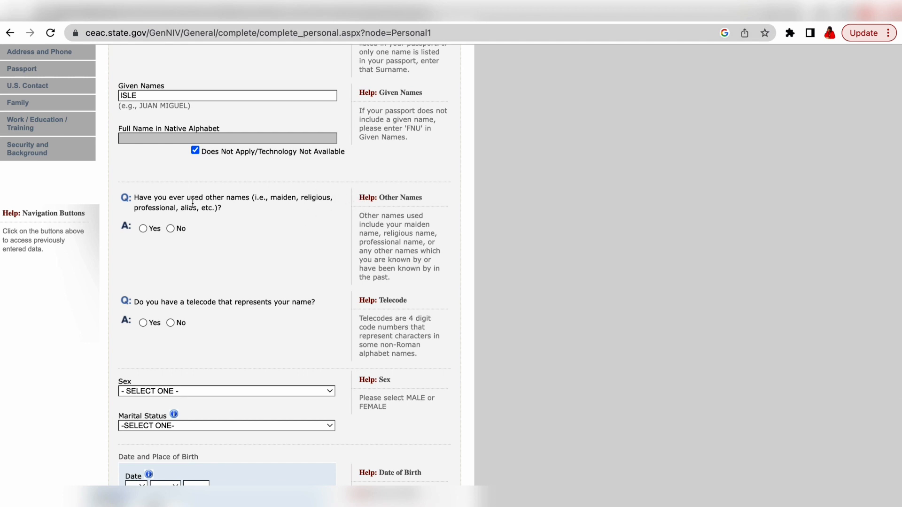
left_click(171, 229)
scroll(171, 230, "up", 5)
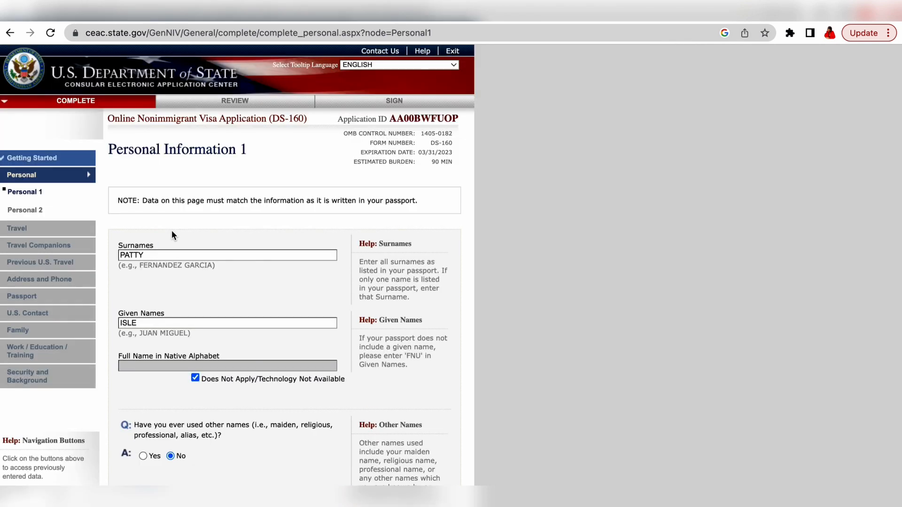
scroll(171, 230, "down", 7)
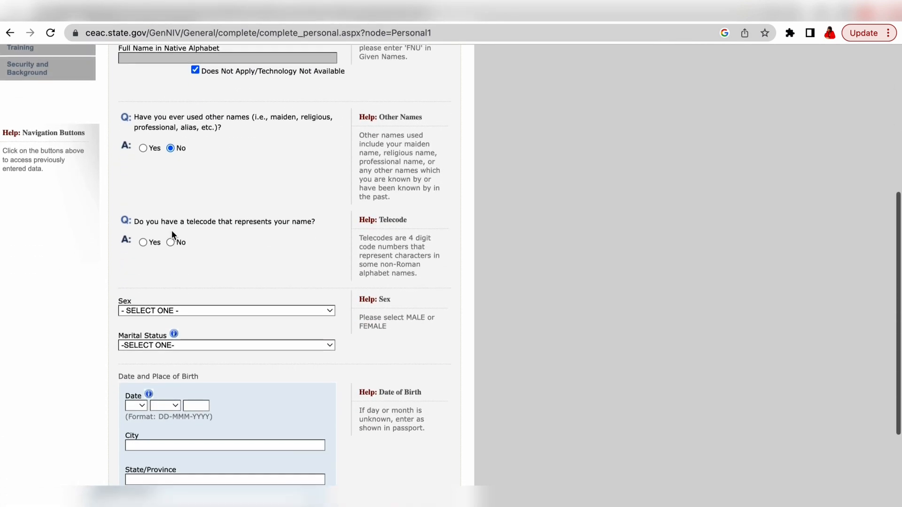
scroll(171, 230, "down", 1)
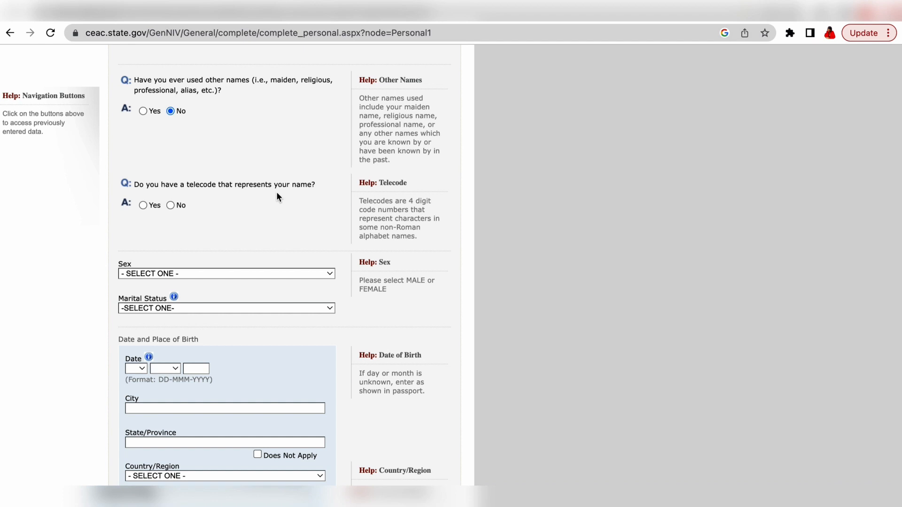
left_click(171, 205)
scroll(245, 293, "down", 5)
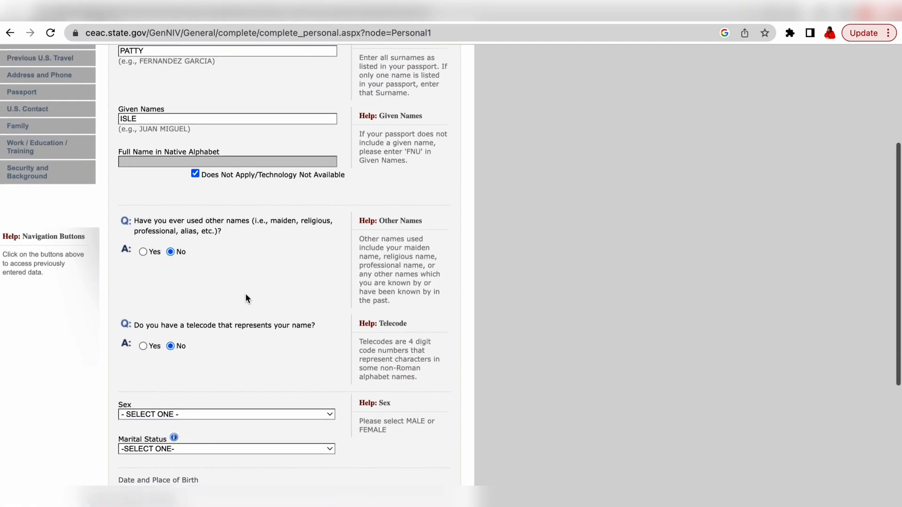
scroll(382, 135, "up", 1)
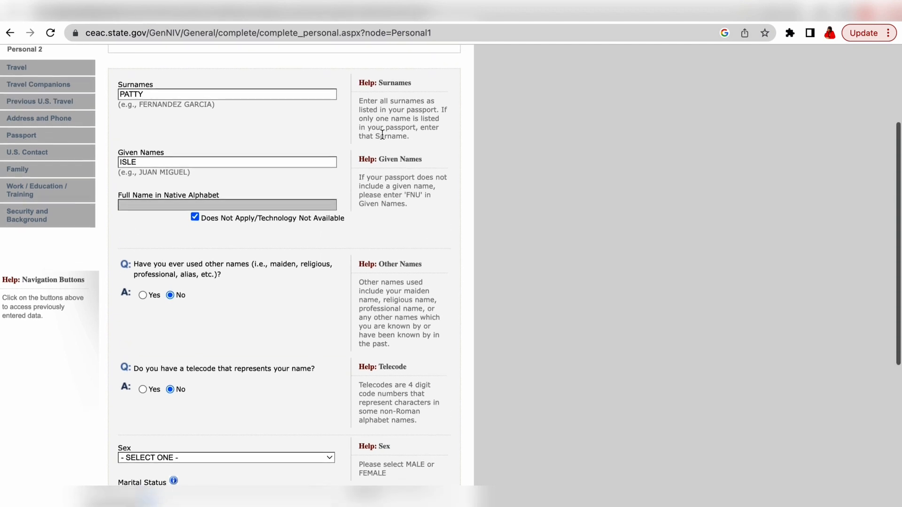
scroll(382, 135, "up", 1)
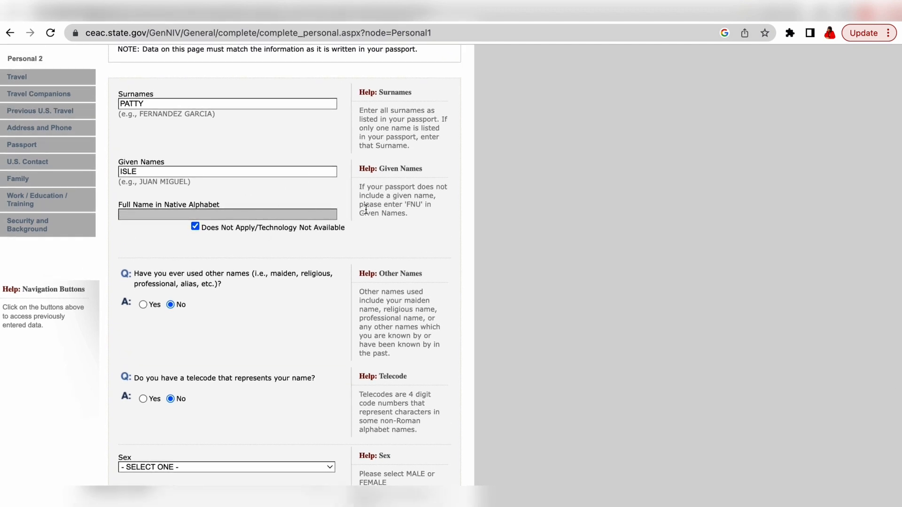
scroll(384, 282, "down", 2)
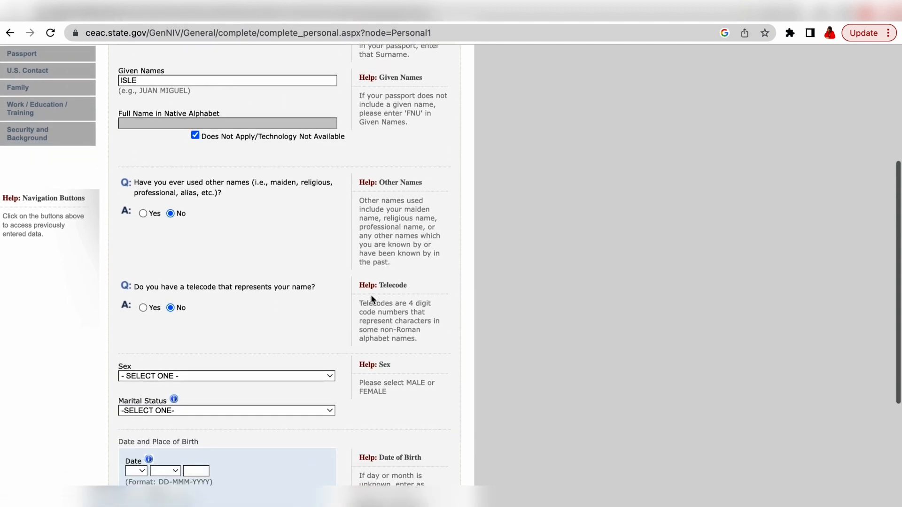
scroll(394, 311, "down", 1)
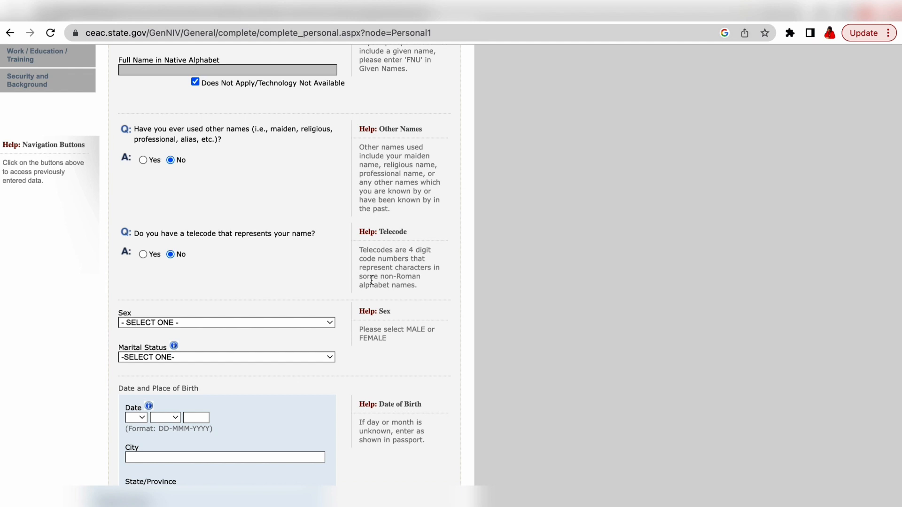
scroll(371, 280, "down", 2)
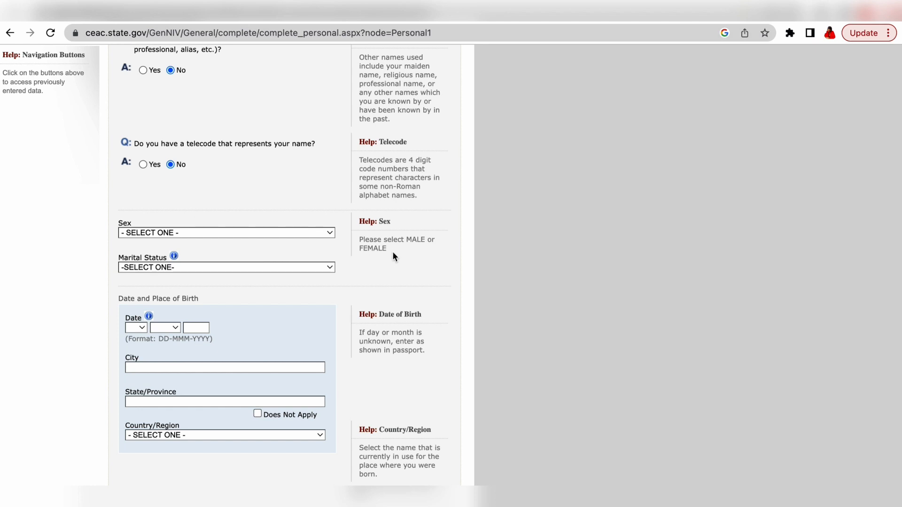
Step: Set sex to FEMALE and marital status to MARRIED
left_click(331, 233)
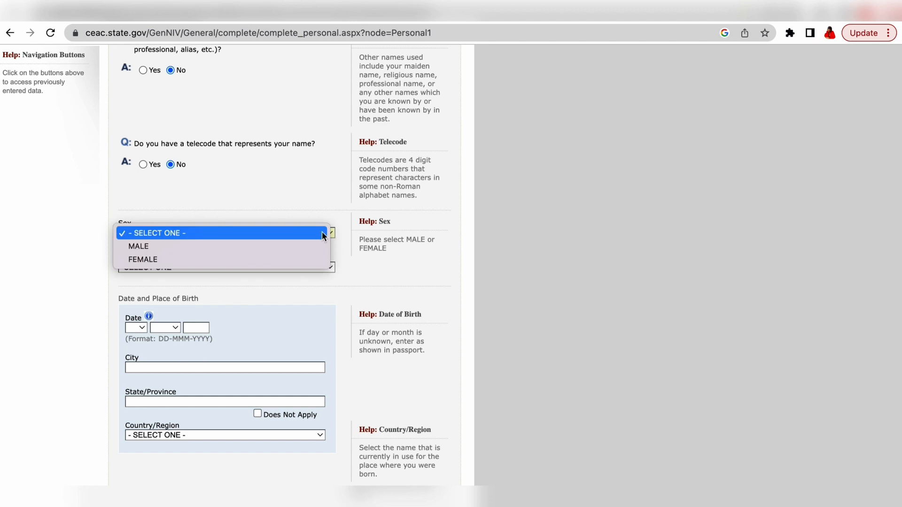
left_click(193, 260)
scroll(194, 262, "down", 1)
scroll(195, 262, "down", 1)
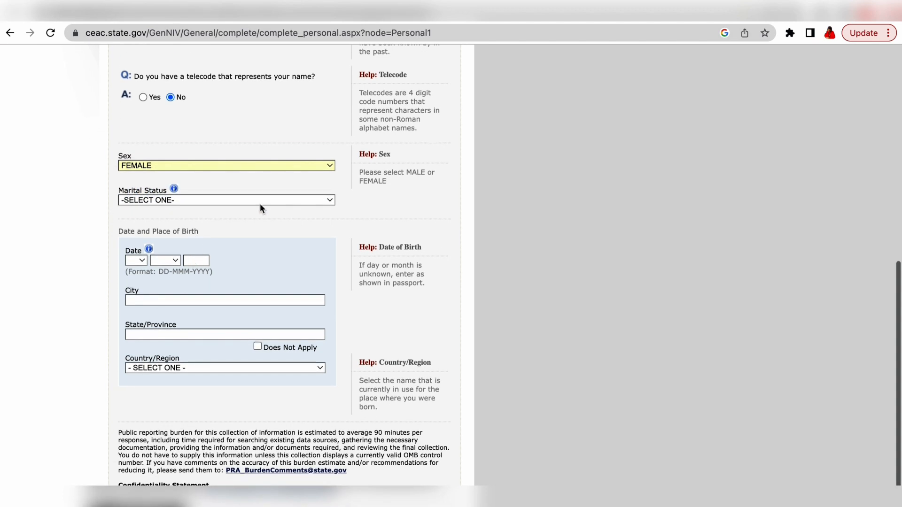
left_click(332, 200)
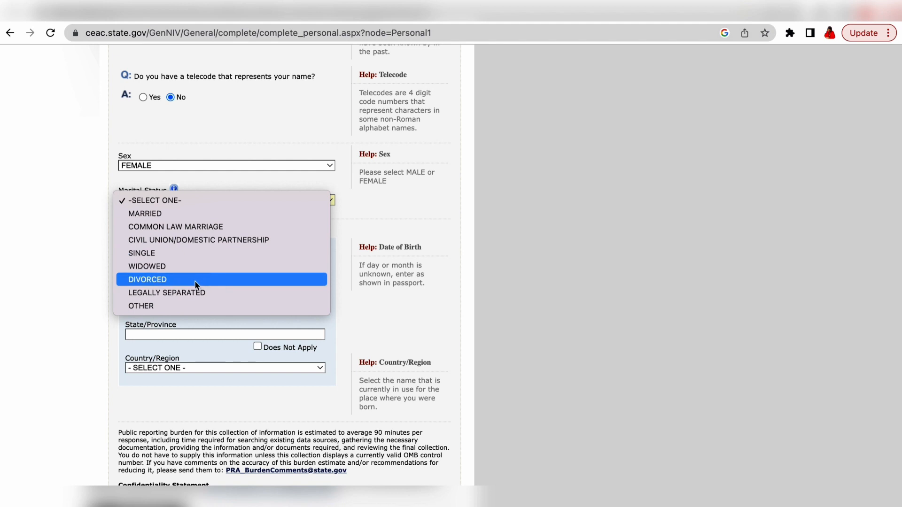
left_click(195, 214)
scroll(196, 214, "down", 1)
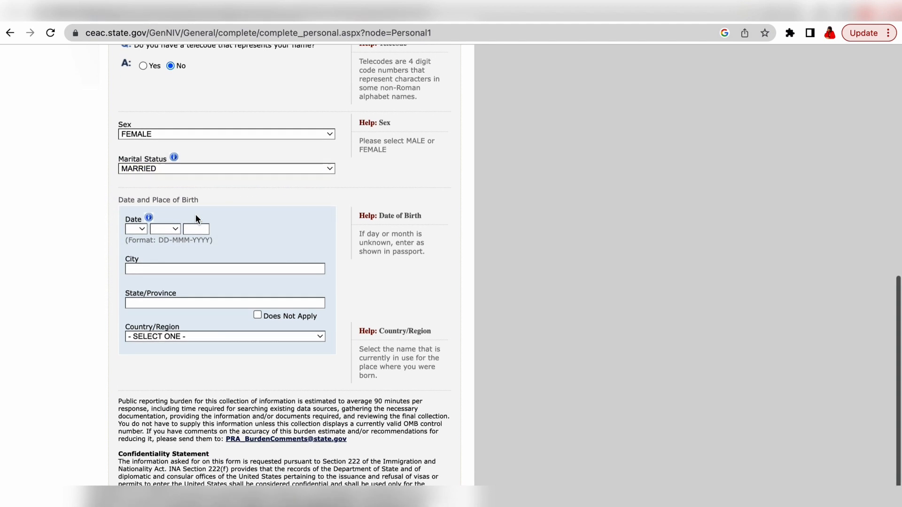
left_click(142, 213)
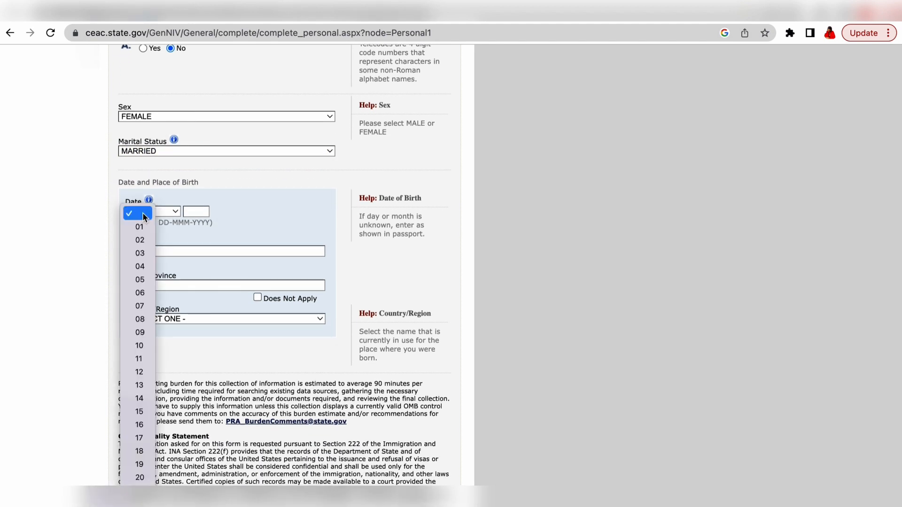
left_click(144, 227)
left_click(174, 210)
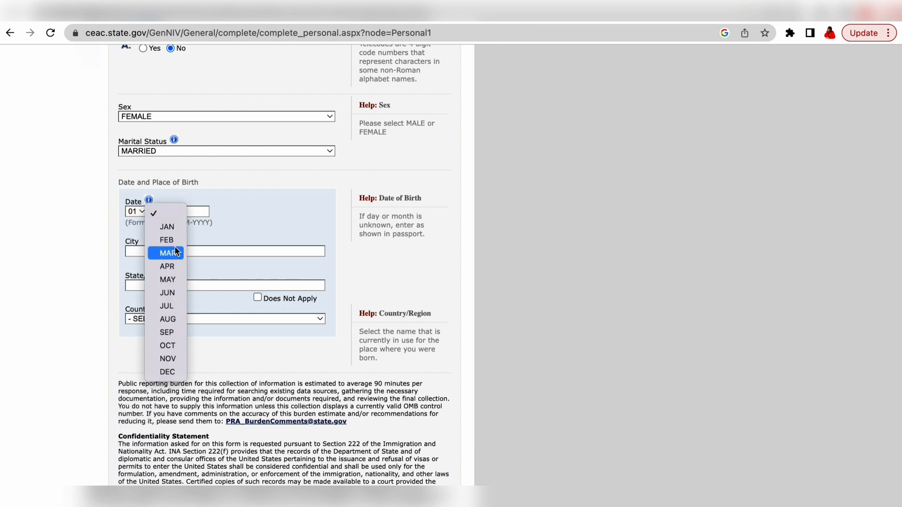
left_click(170, 235)
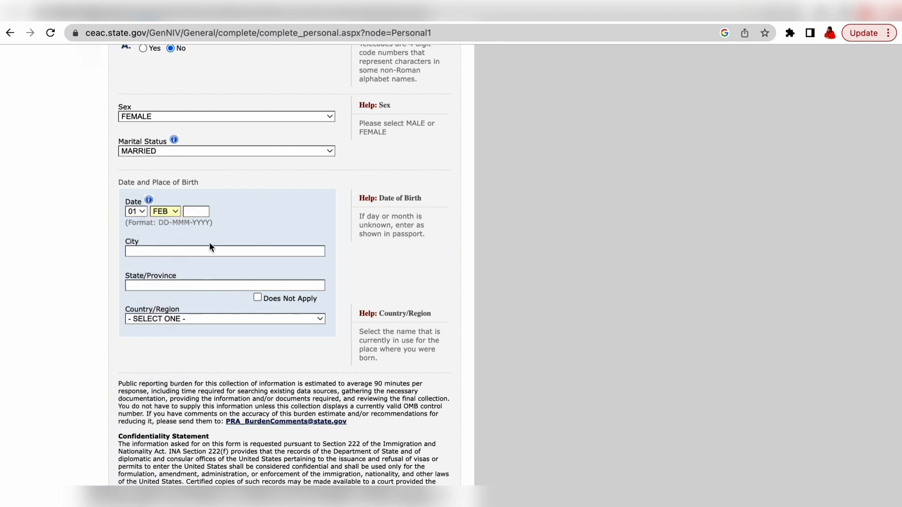
left_click(201, 211)
type("1989")
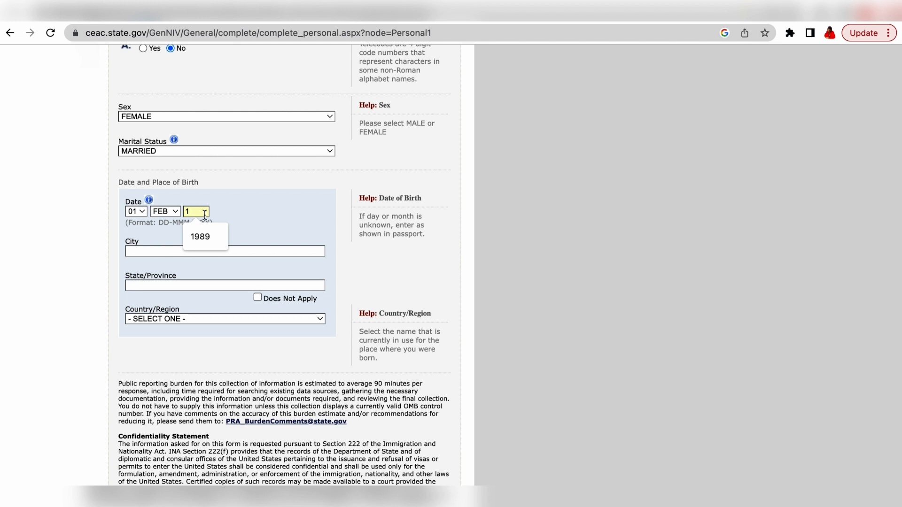
left_click(201, 236)
Step: Enter birthplace as BUEA, SOUTH WEST, CAMEROON
left_click(177, 251)
type("BUEA")
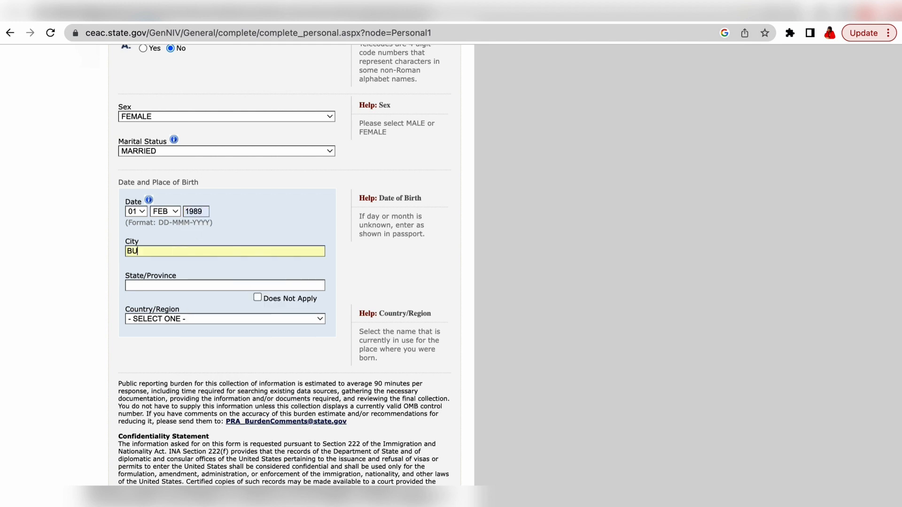
left_click(164, 285)
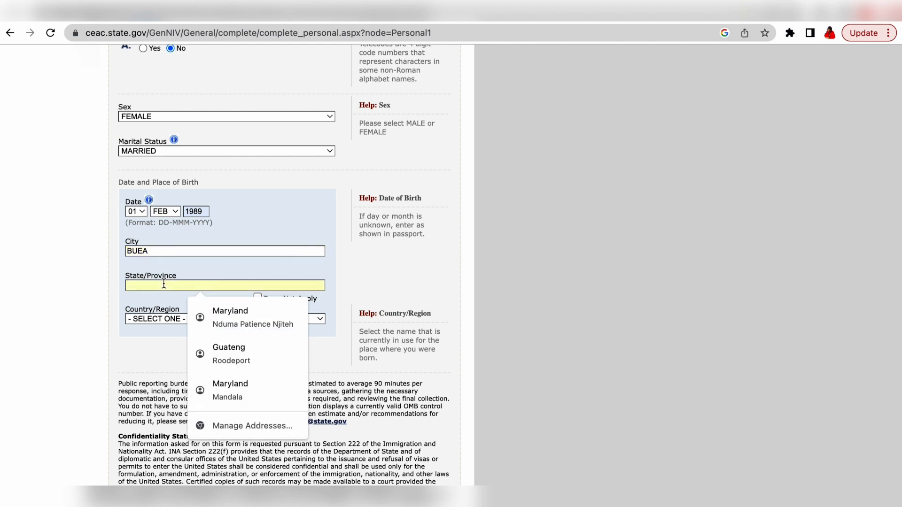
type("SOUTH ")
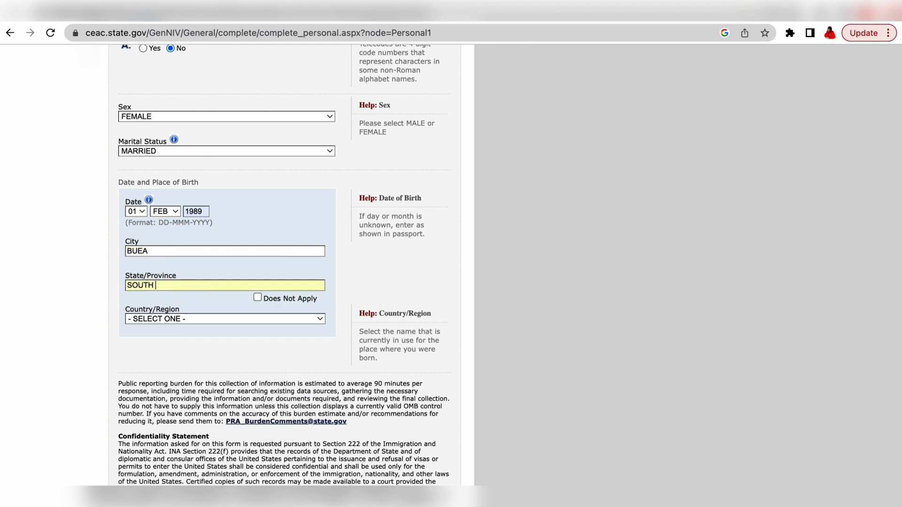
type("WEST")
left_click(306, 320)
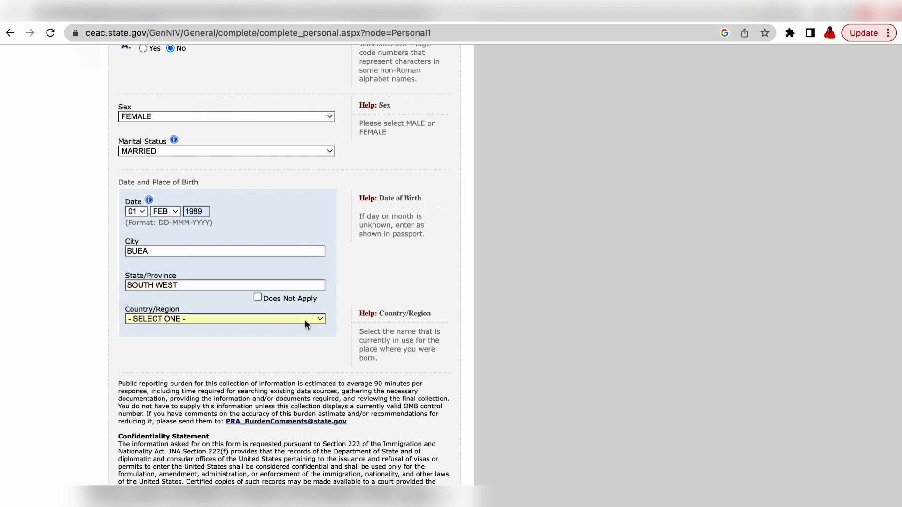
scroll(306, 320, "down", 15)
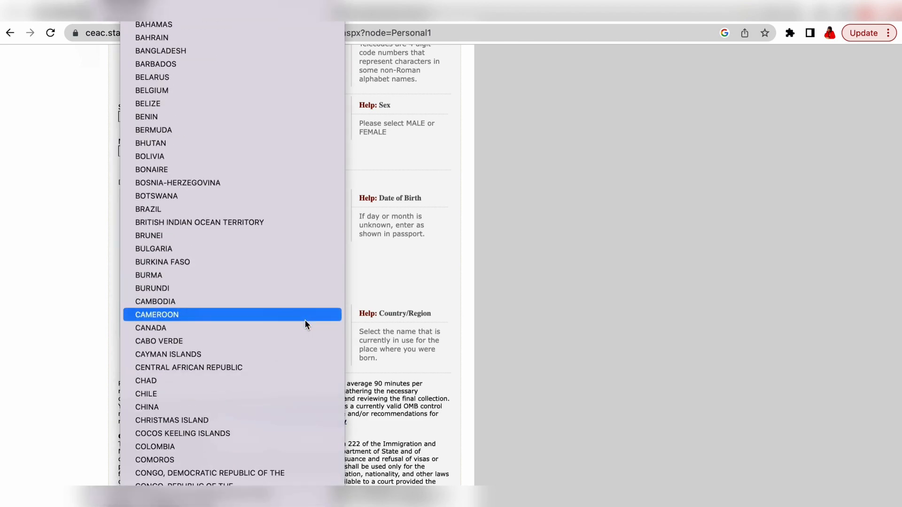
left_click(216, 261)
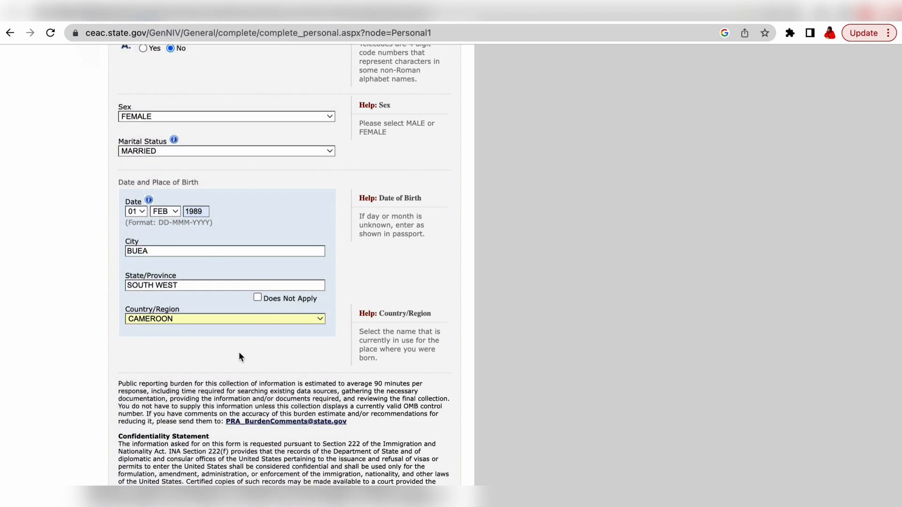
scroll(238, 351, "down", 3)
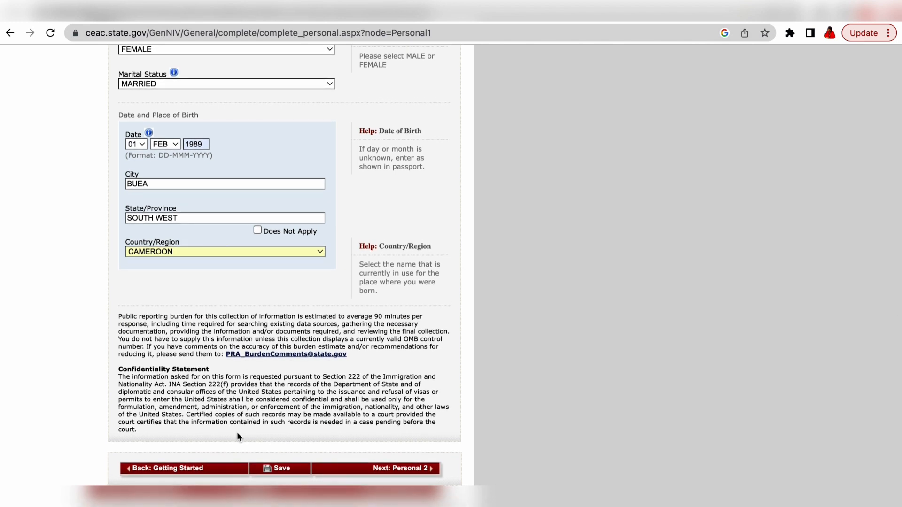
Step: Save the Personal Information 1 answers and return to the application to review them
left_click(284, 472)
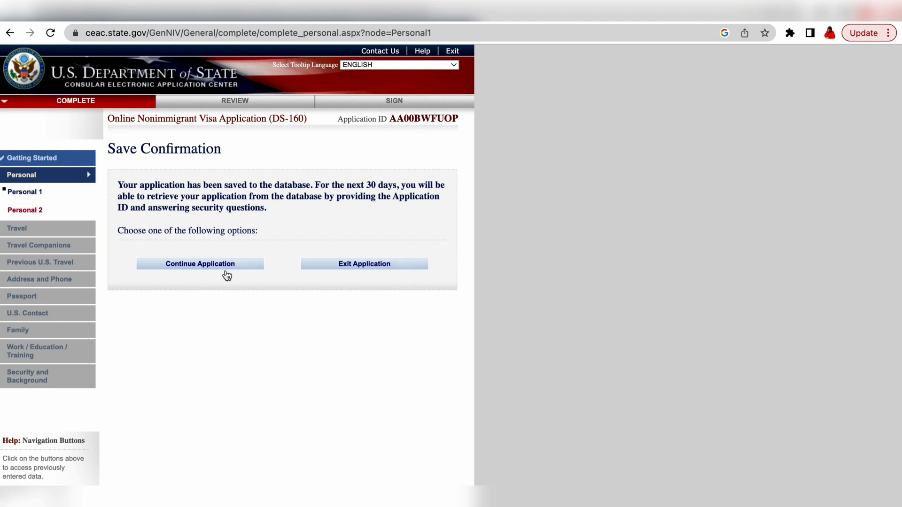
left_click(212, 266)
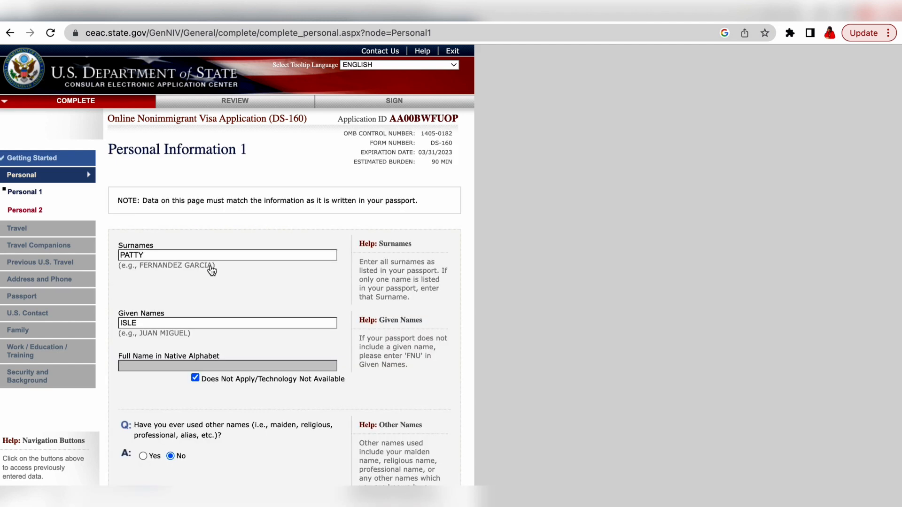
scroll(211, 271, "down", 12)
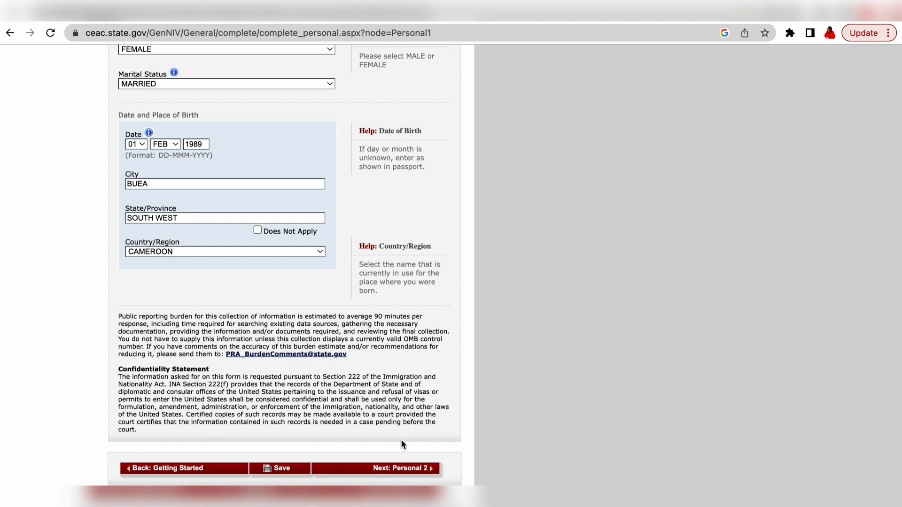
Step: On Personal Information 2, set nationality to CAMEROON and answer No to permanent residency
left_click(381, 469)
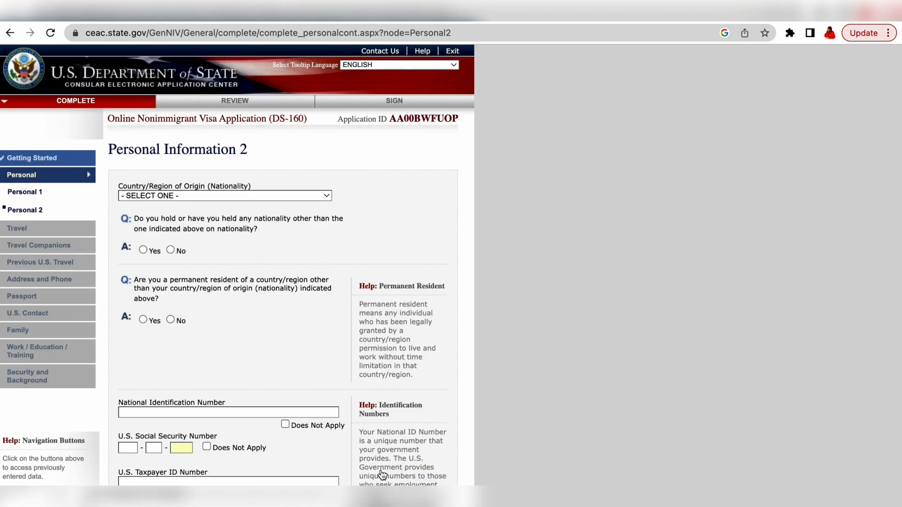
scroll(337, 300, "down", 2)
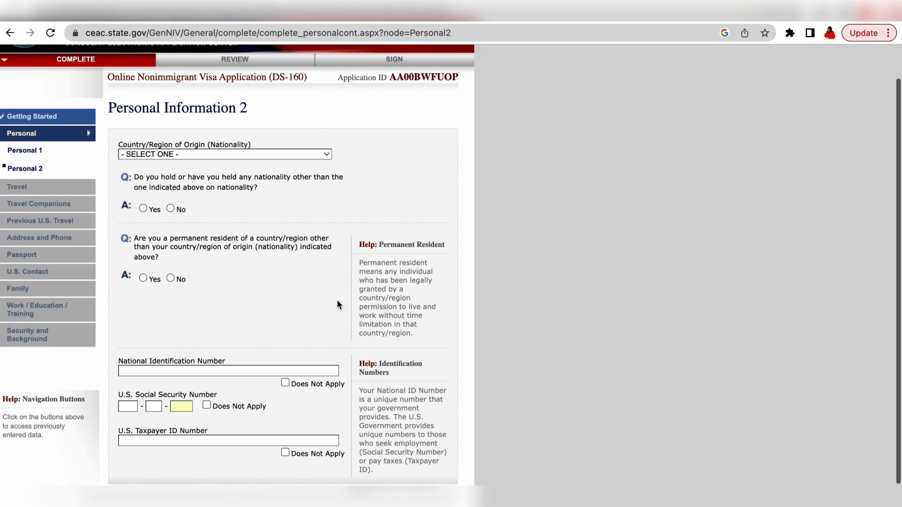
scroll(336, 300, "down", 1)
scroll(337, 300, "up", 1)
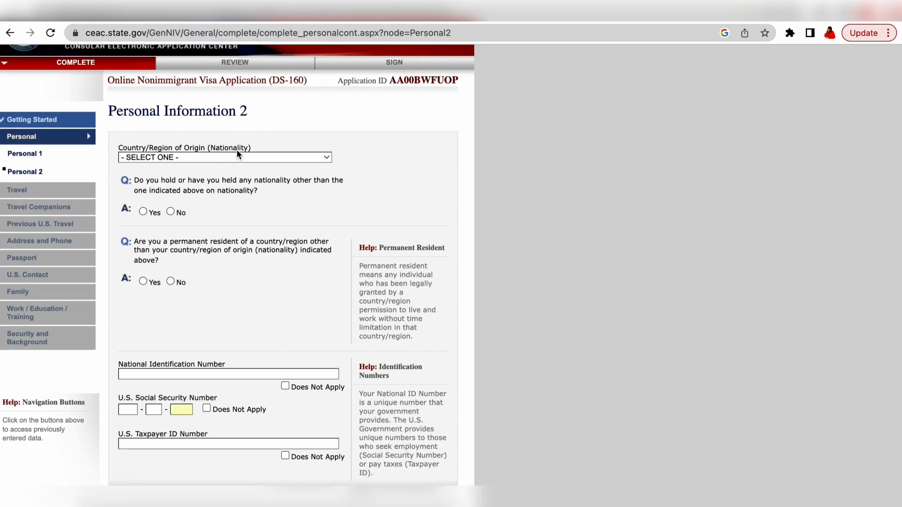
left_click(322, 159)
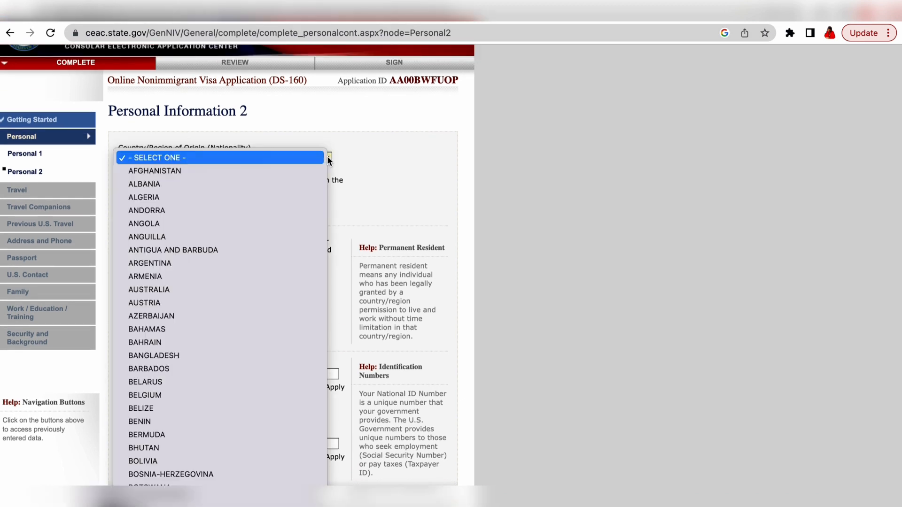
scroll(223, 376, "down", 5)
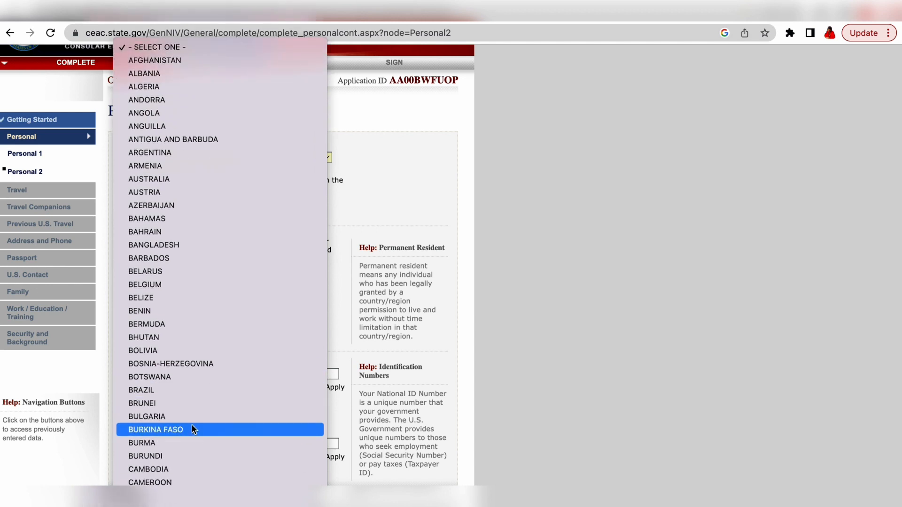
scroll(214, 400, "down", 3)
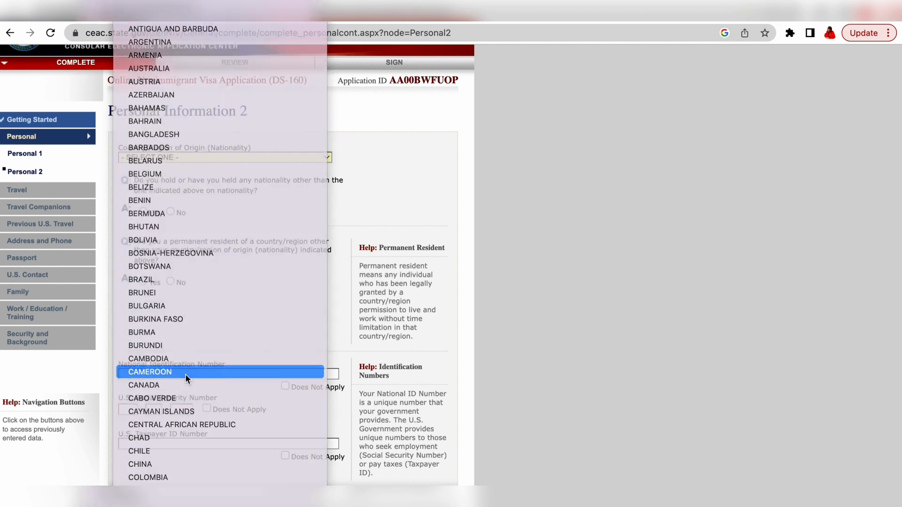
left_click(185, 372)
scroll(195, 201, "up", 2)
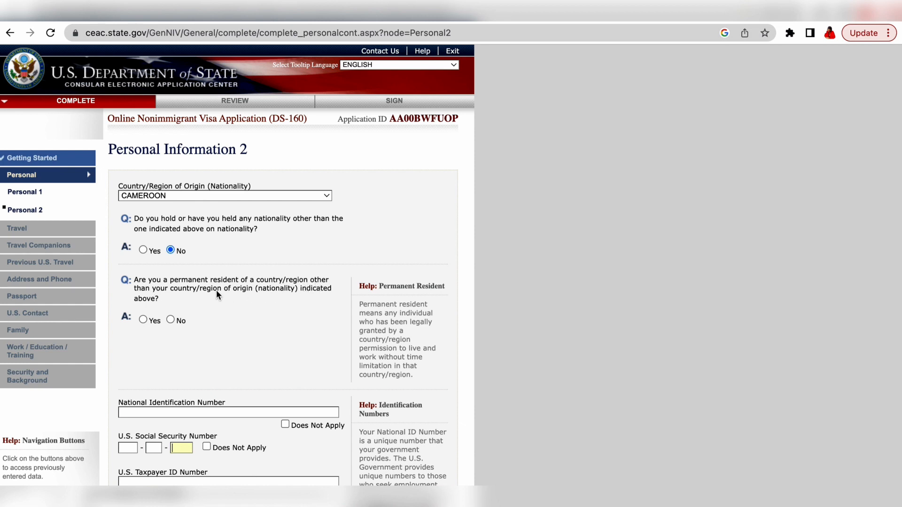
left_click(172, 319)
Step: Enter the national ID number and mark SSN and Taxpayer ID as Does Not Apply
scroll(246, 308, "down", 5)
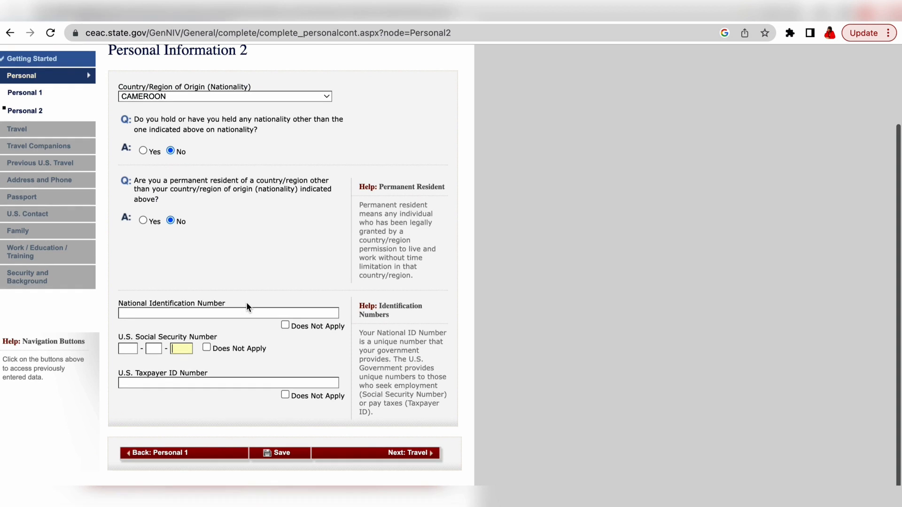
left_click(246, 290)
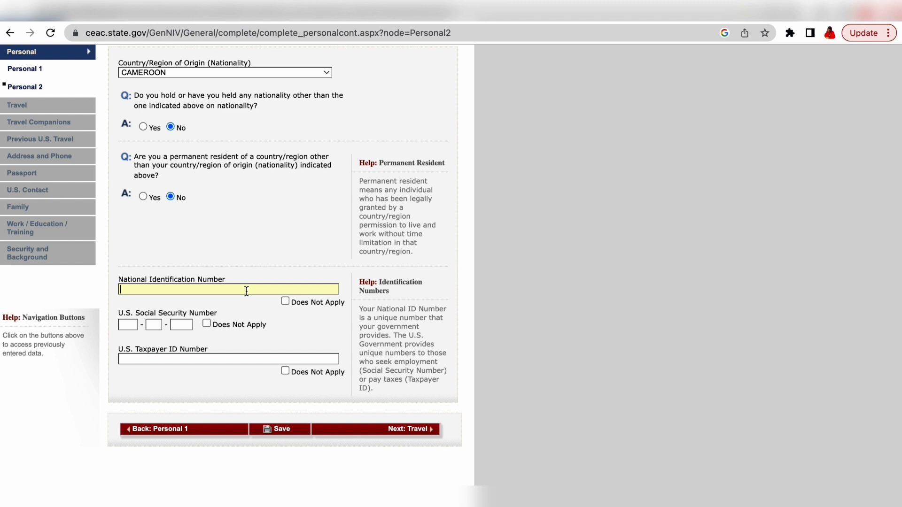
scroll(151, 334, "down", 1)
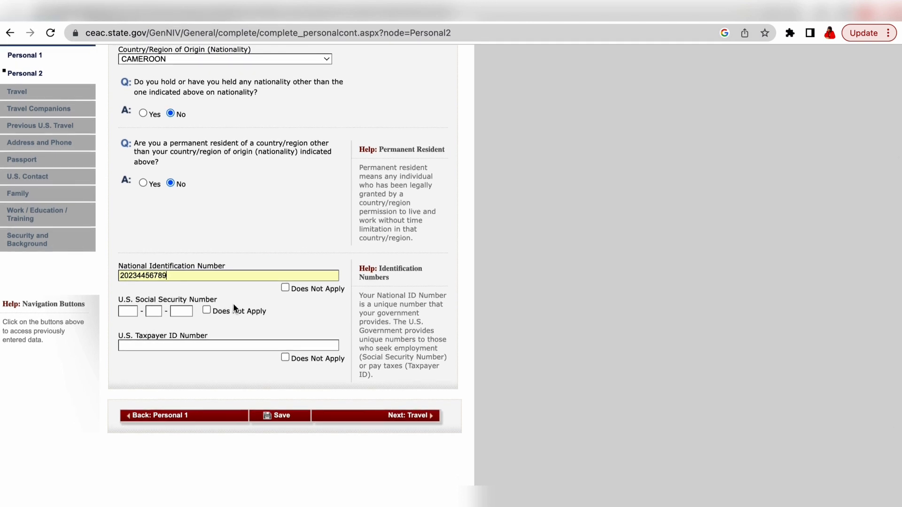
left_click(207, 309)
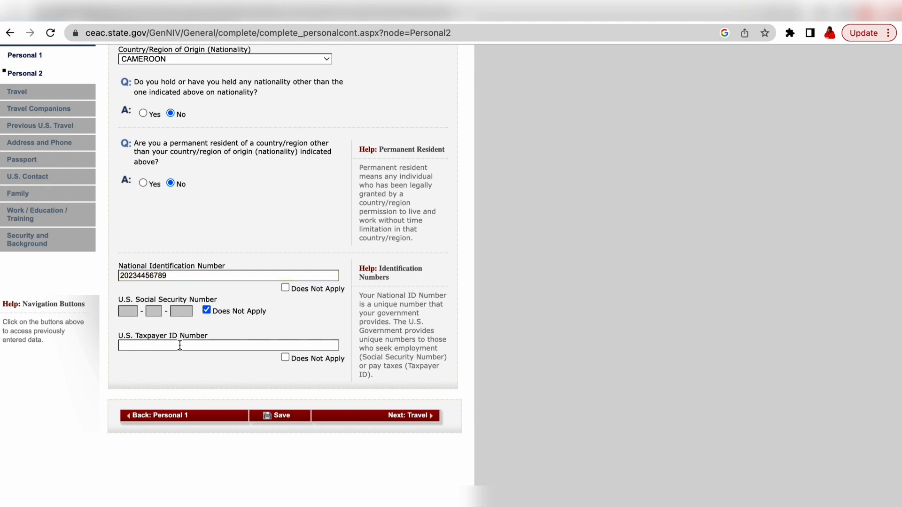
left_click(286, 358)
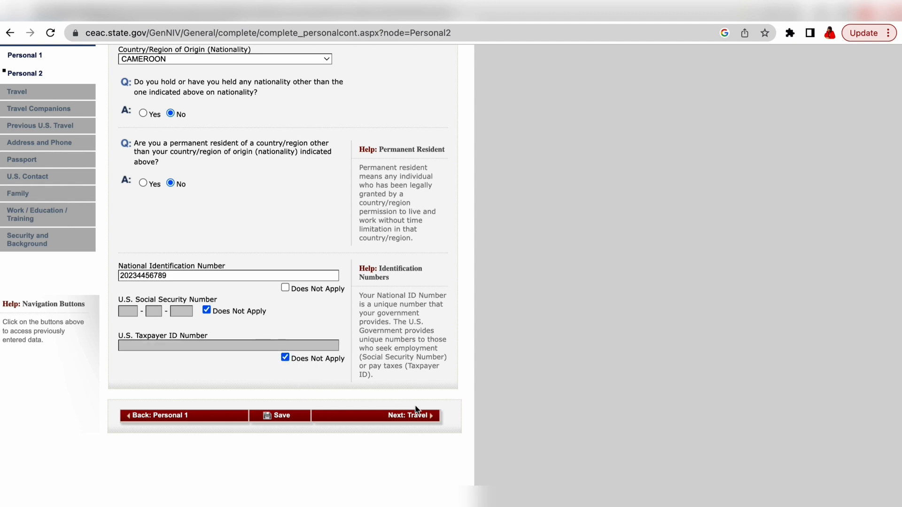
left_click(416, 418)
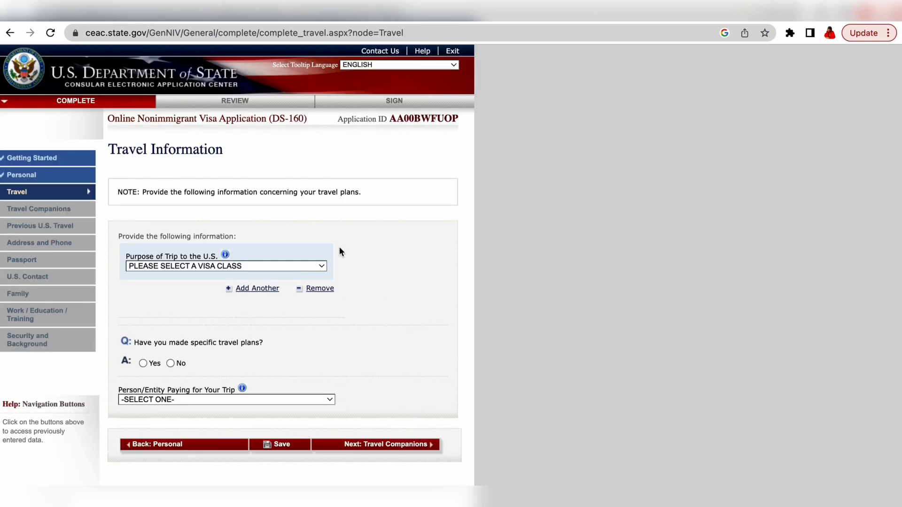
Step: Choose TEMP. BUSINESS PLEASURE VISITOR (B) as trip purpose with subtype BUSINESS/CONFERENCE (B1)
scroll(339, 248, "down", 2)
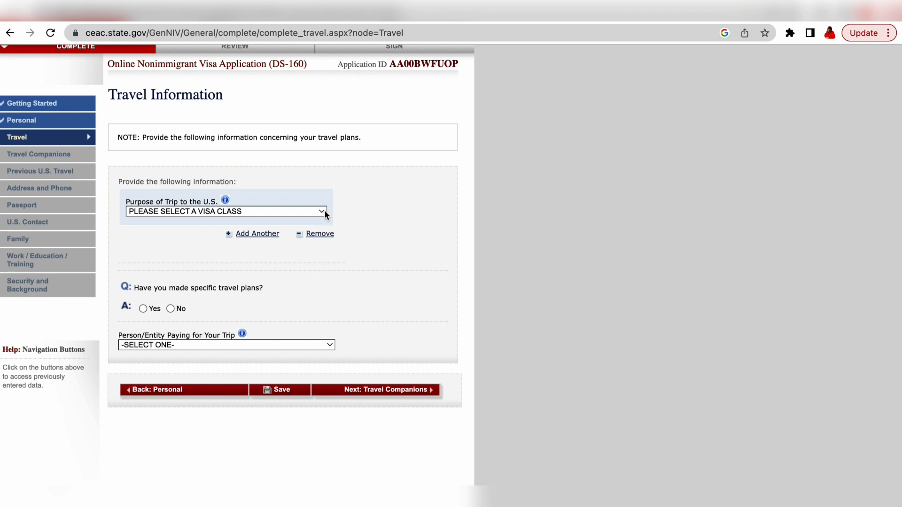
left_click(324, 212)
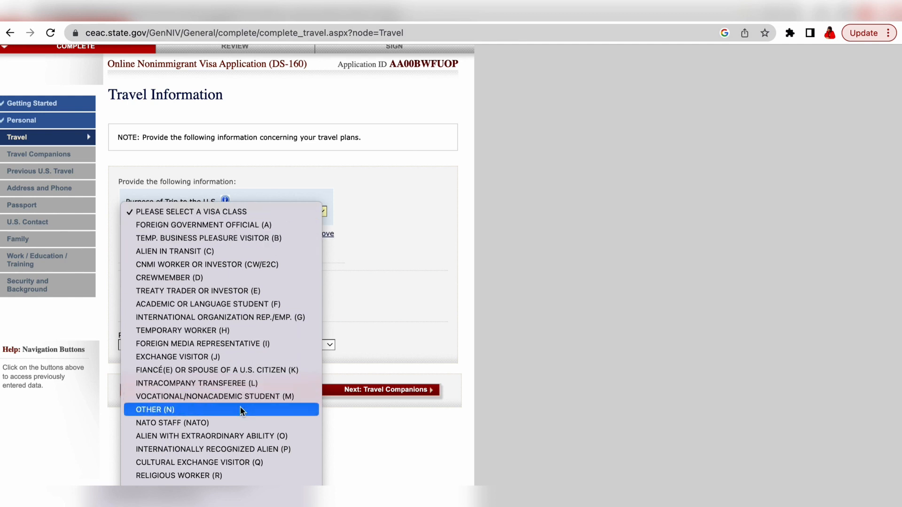
left_click(254, 238)
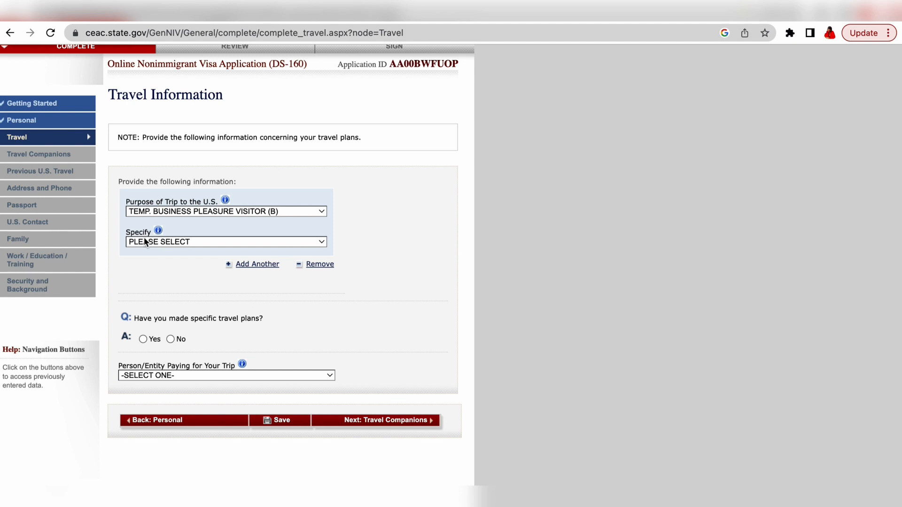
left_click(322, 242)
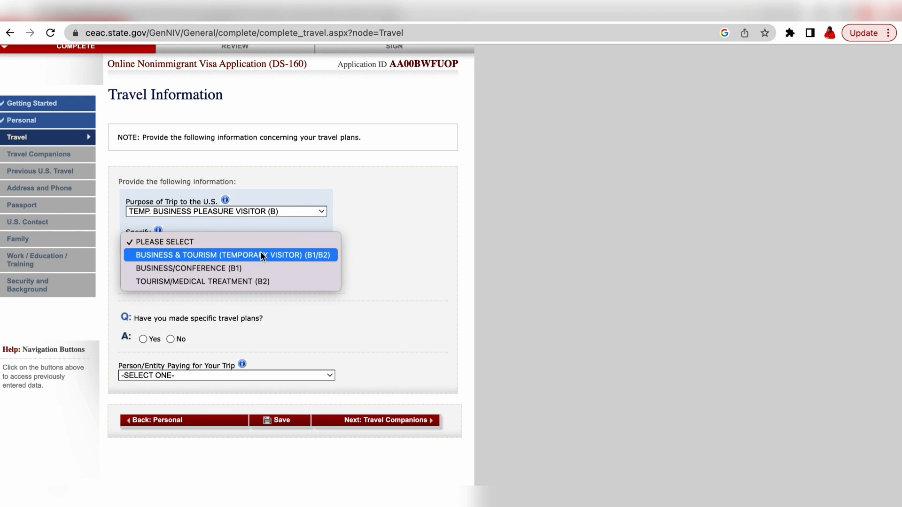
left_click(206, 272)
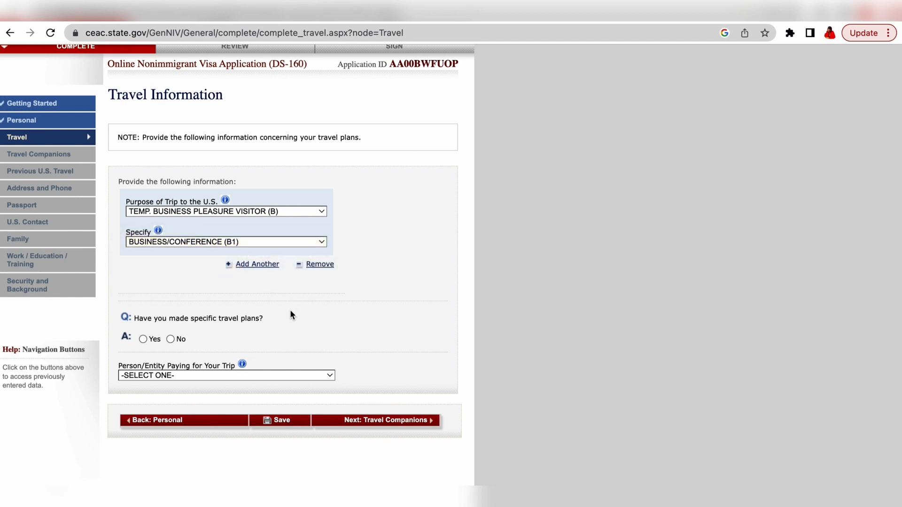
scroll(290, 313, "down", 2)
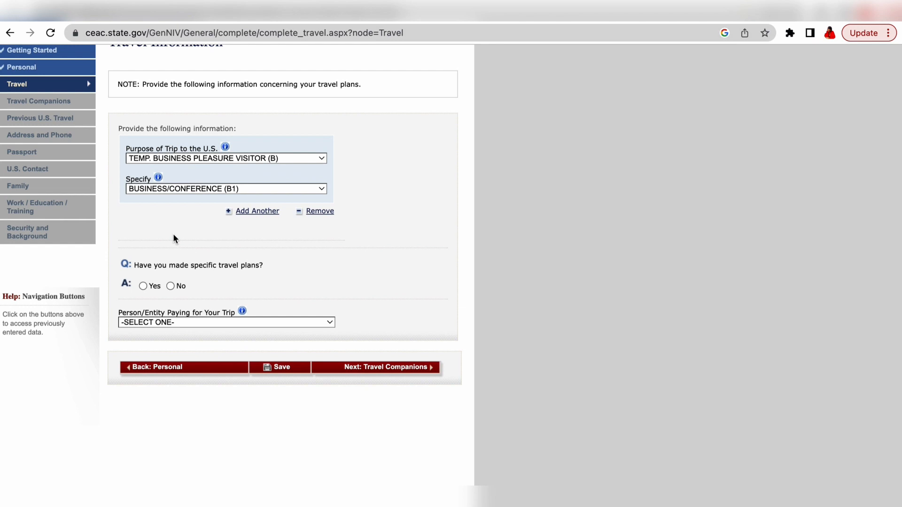
Step: Confirm specific travel plans: arrival 02 DEC 2023 on ETHIOPIA AIRLINES into CHICAGO ILLINOIS
left_click(142, 286)
scroll(300, 307, "down", 10)
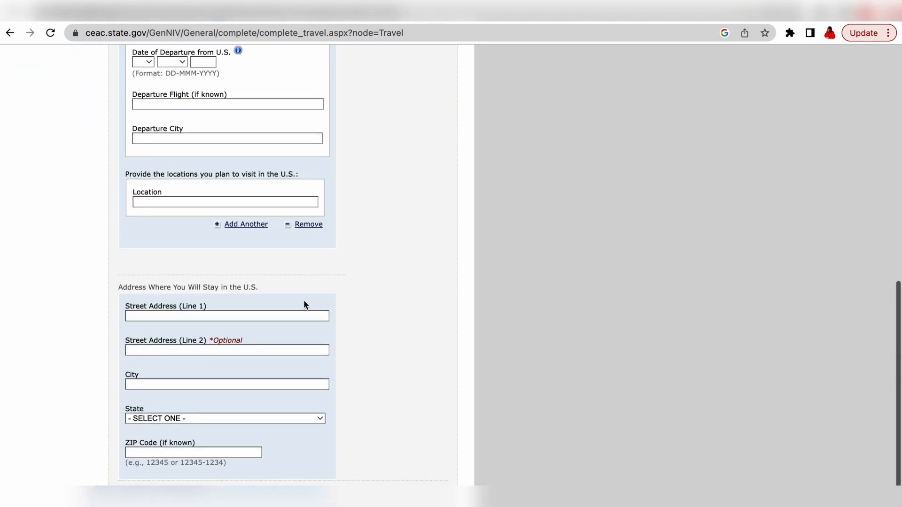
scroll(304, 306, "up", 5)
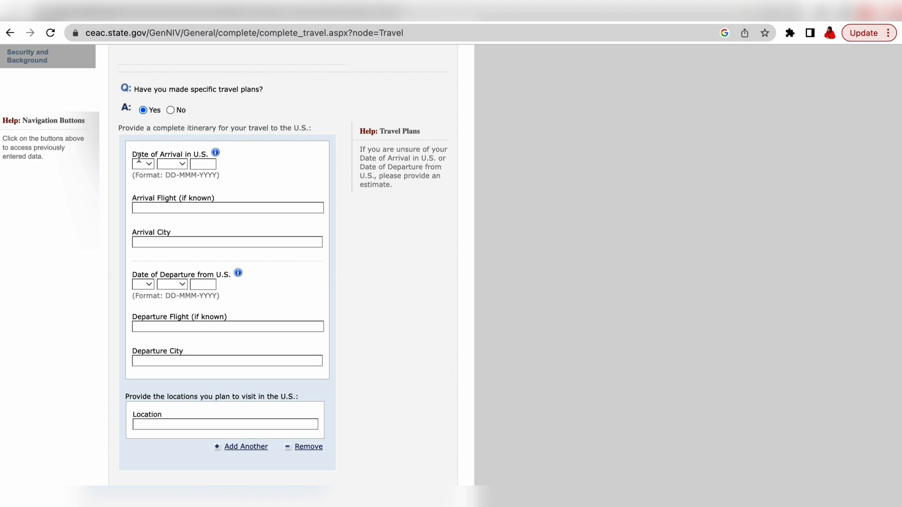
left_click(148, 165)
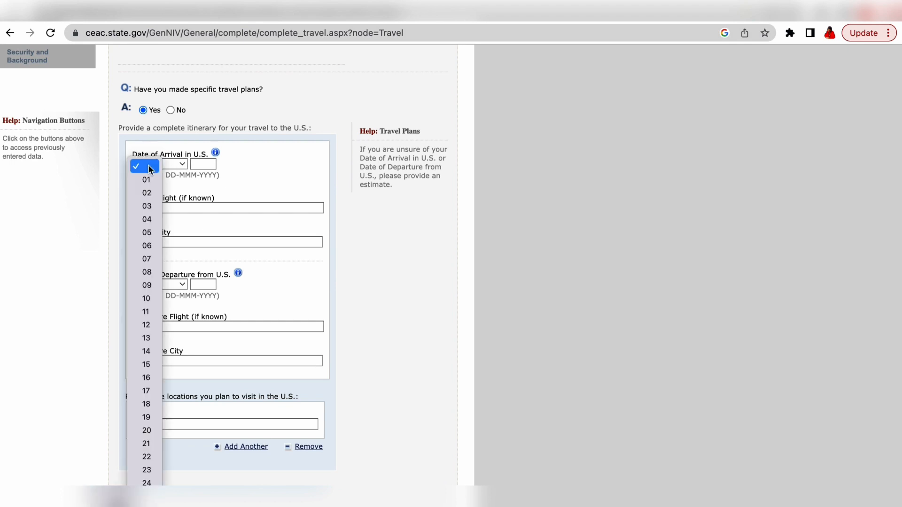
left_click(147, 192)
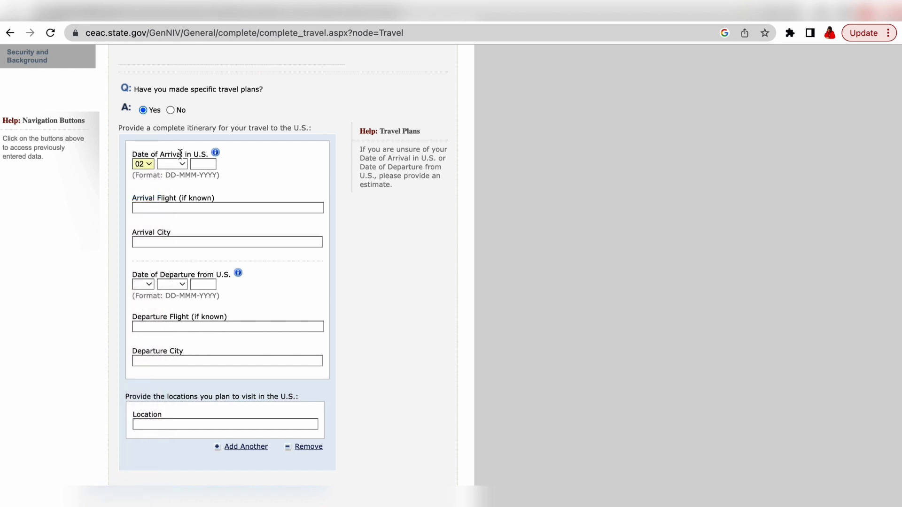
left_click(185, 162)
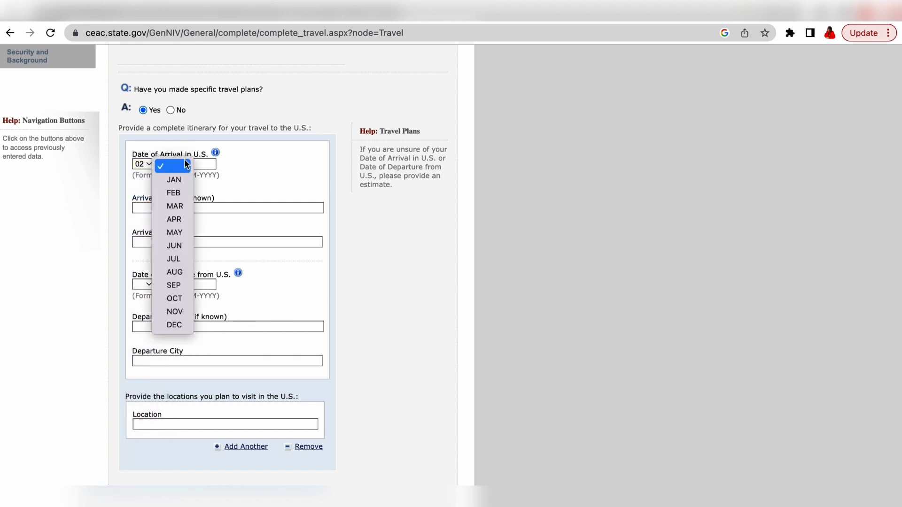
left_click(174, 326)
left_click(211, 164)
type("2023")
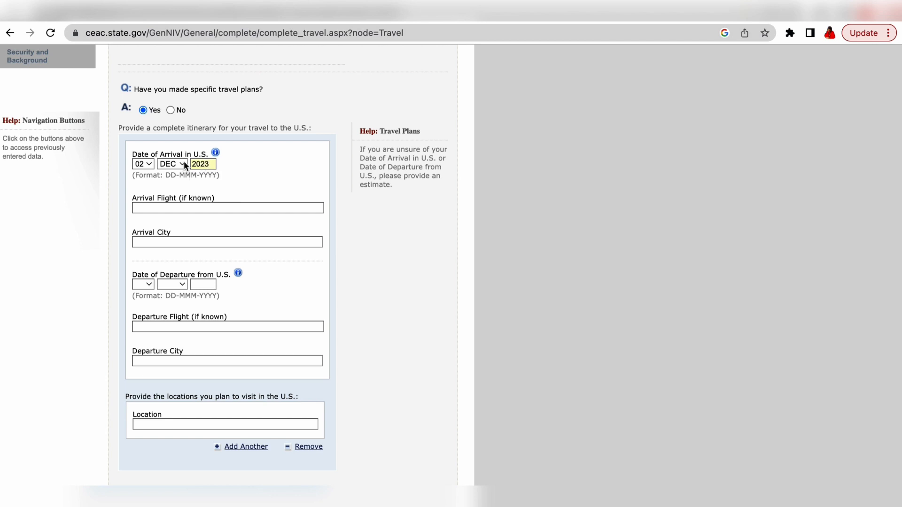
left_click(143, 208)
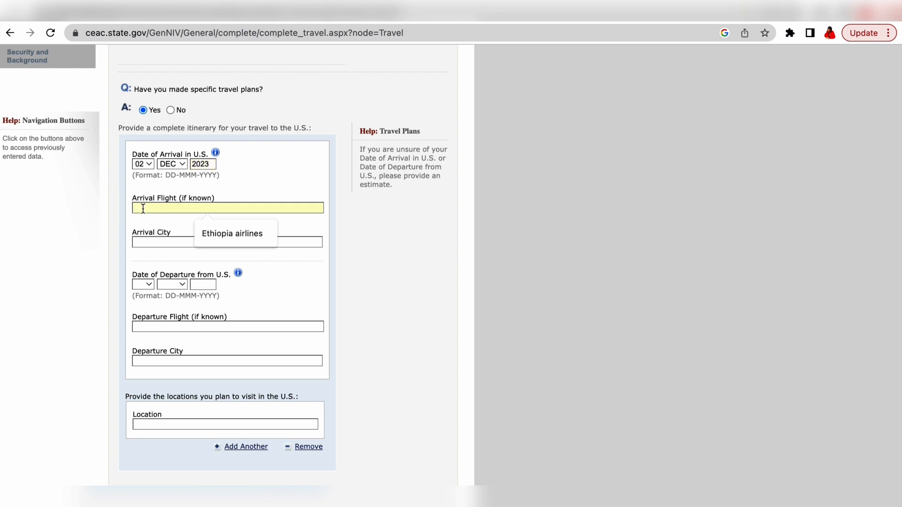
left_click(236, 231)
left_click(204, 243)
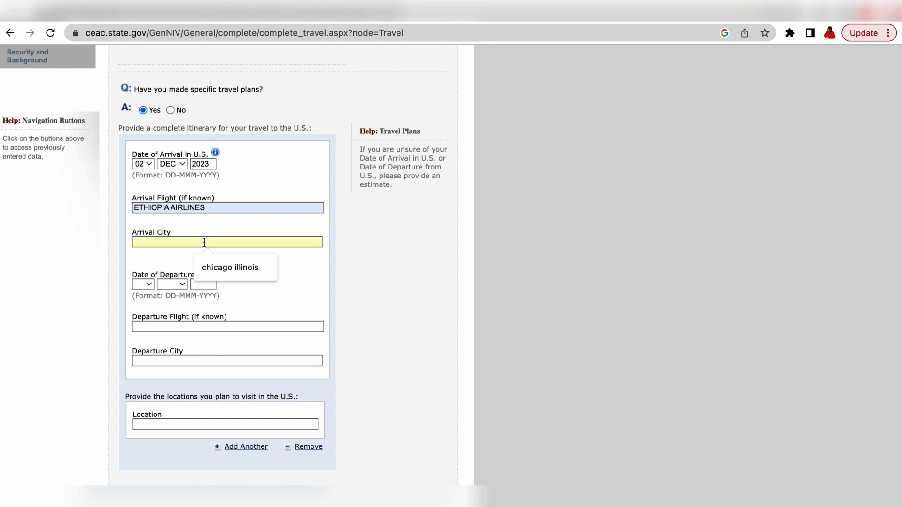
left_click(240, 273)
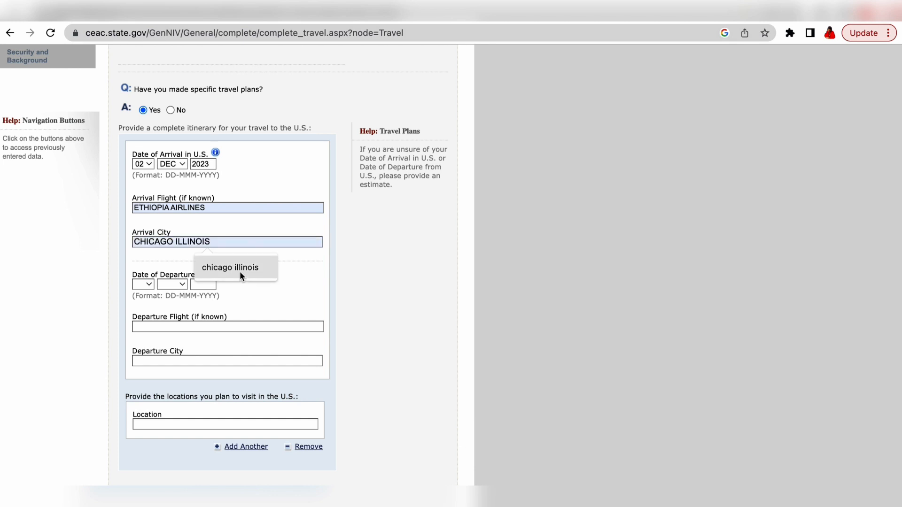
Step: Set departure to 10 DEC 2023 on ETHIOPIA AIRLINES from ILLINOIS
left_click(149, 286)
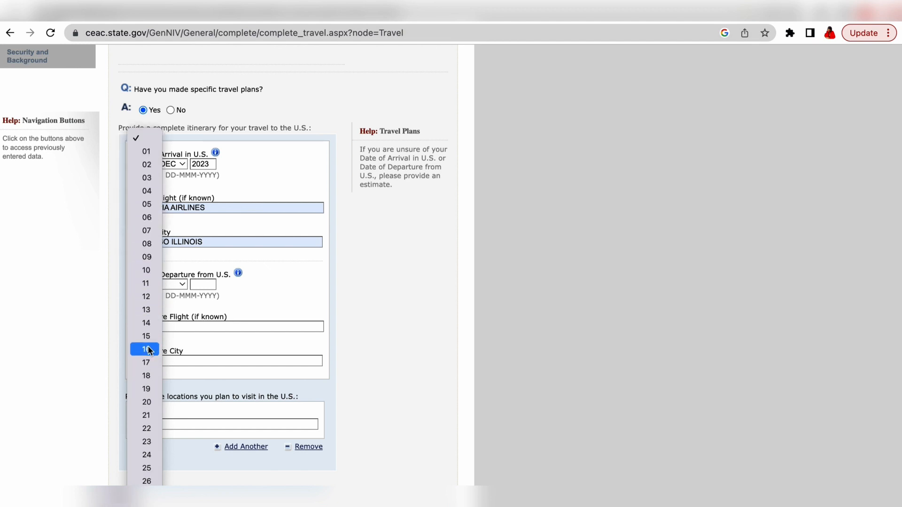
left_click(150, 270)
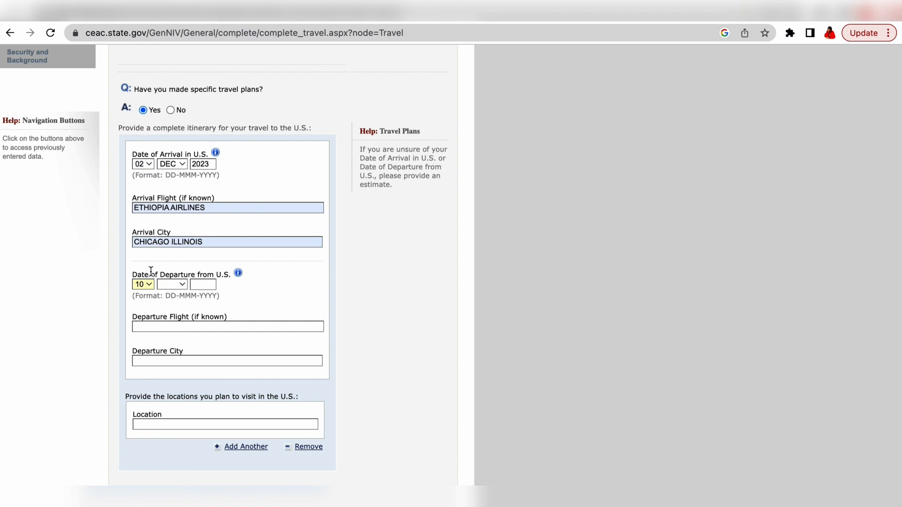
left_click(183, 285)
left_click(183, 446)
left_click(209, 283)
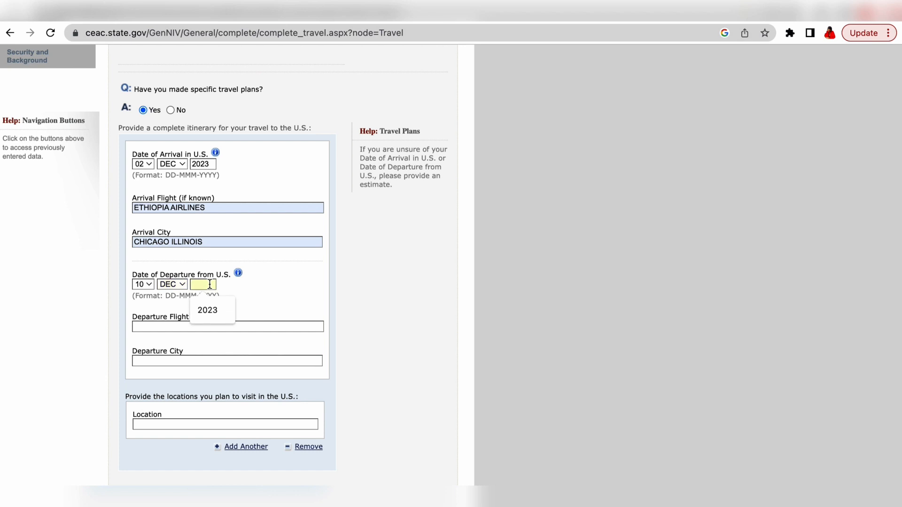
type("2023")
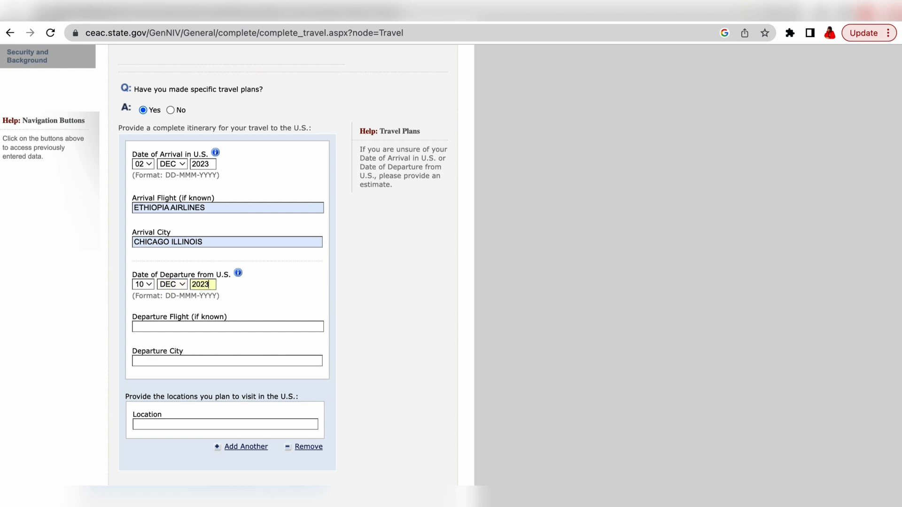
scroll(180, 260, "down", 3)
left_click(181, 260)
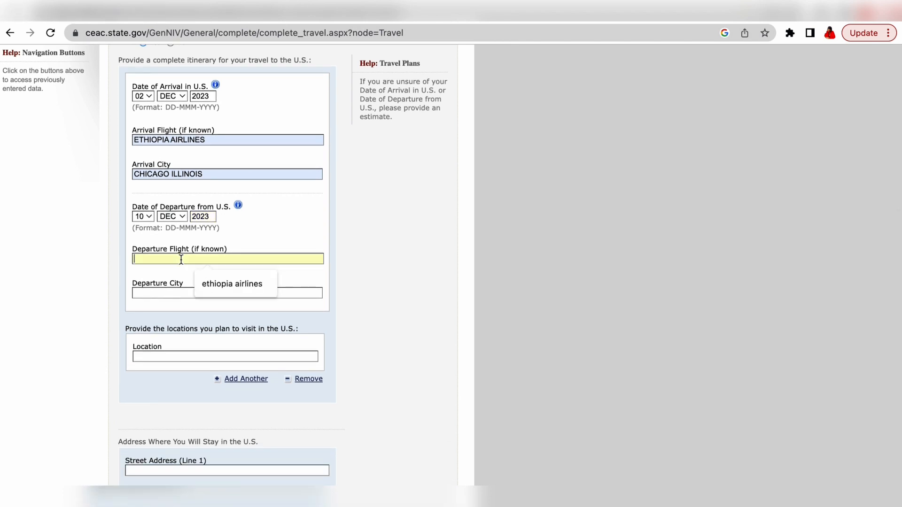
left_click(249, 282)
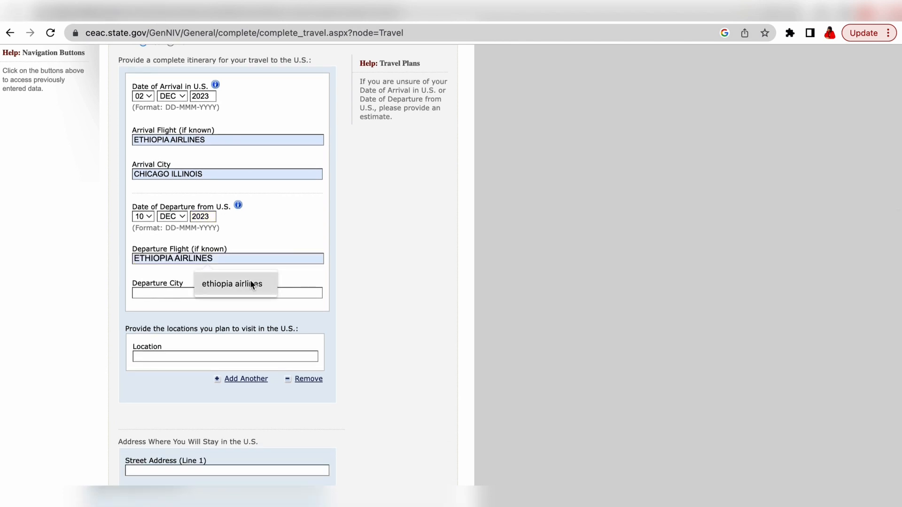
left_click(194, 293)
left_click(214, 323)
Step: Add WASHINGTON DC as a location to visit
scroll(214, 325, "down", 4)
left_click(181, 262)
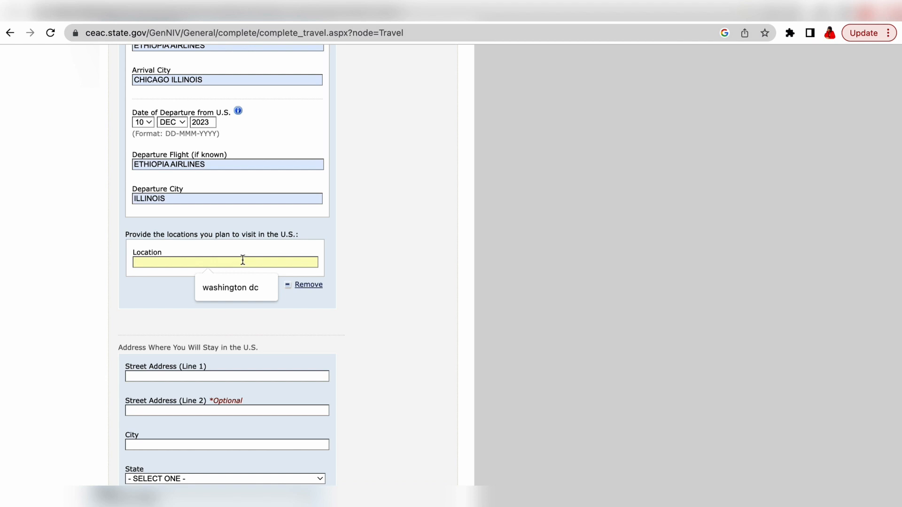
left_click(233, 288)
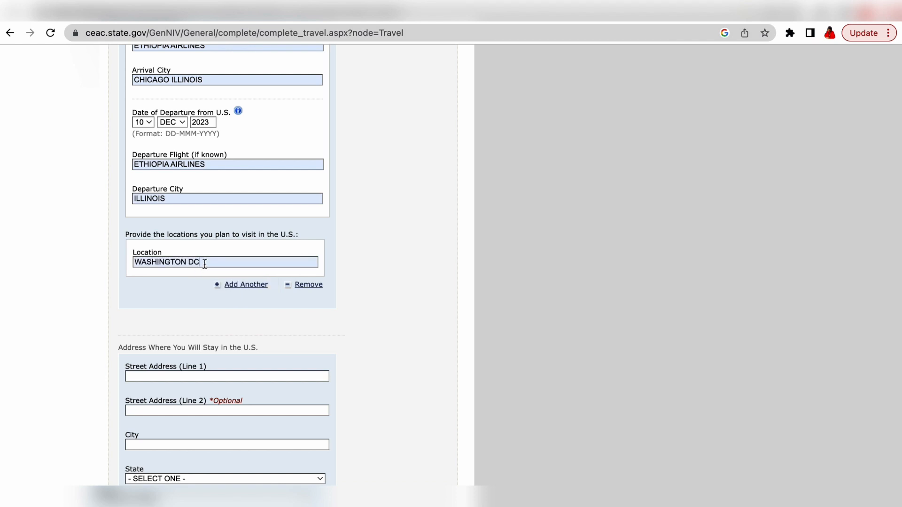
scroll(205, 263, "down", 4)
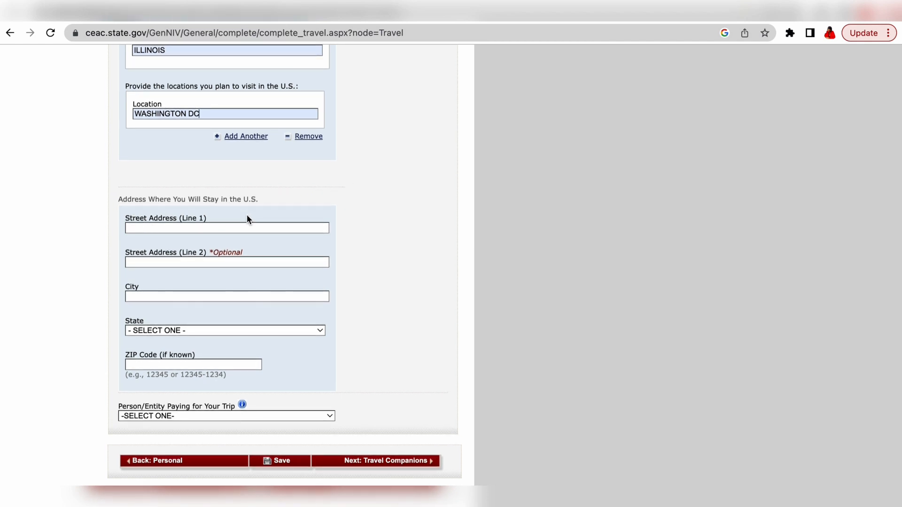
Step: Enter the U.S. stay street address, with a first, mistaken entry in the City field
left_click(282, 228)
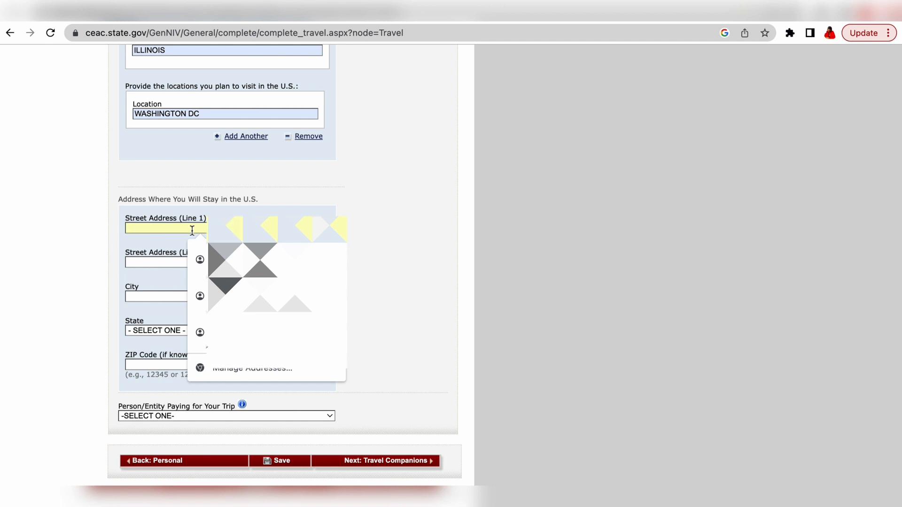
left_click(395, 181)
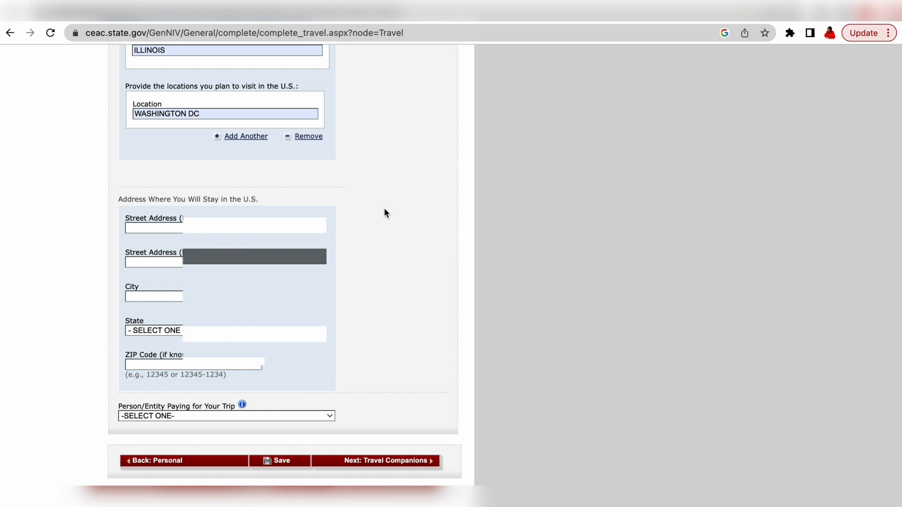
left_click(315, 228)
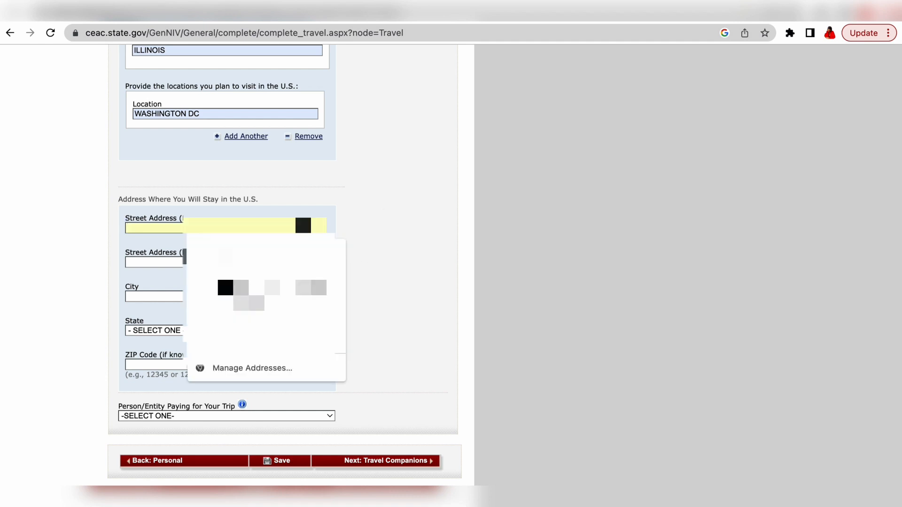
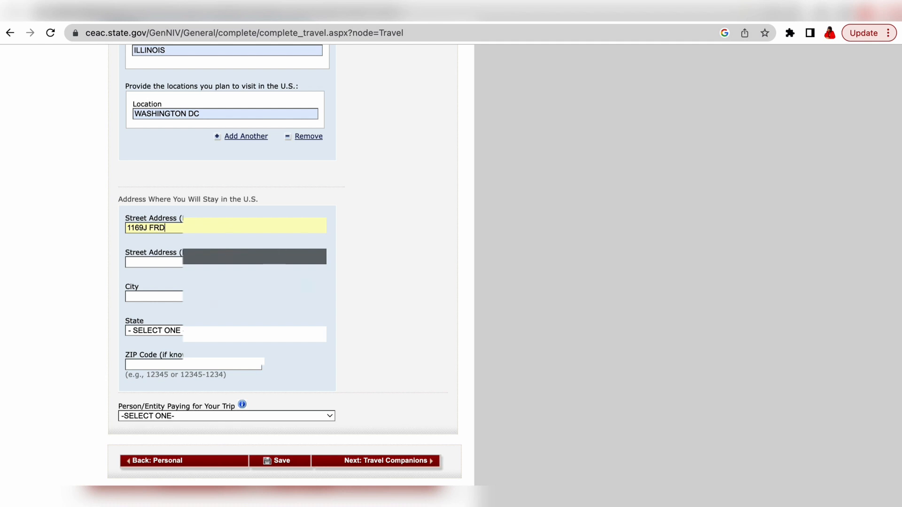
left_click(210, 296)
type("M")
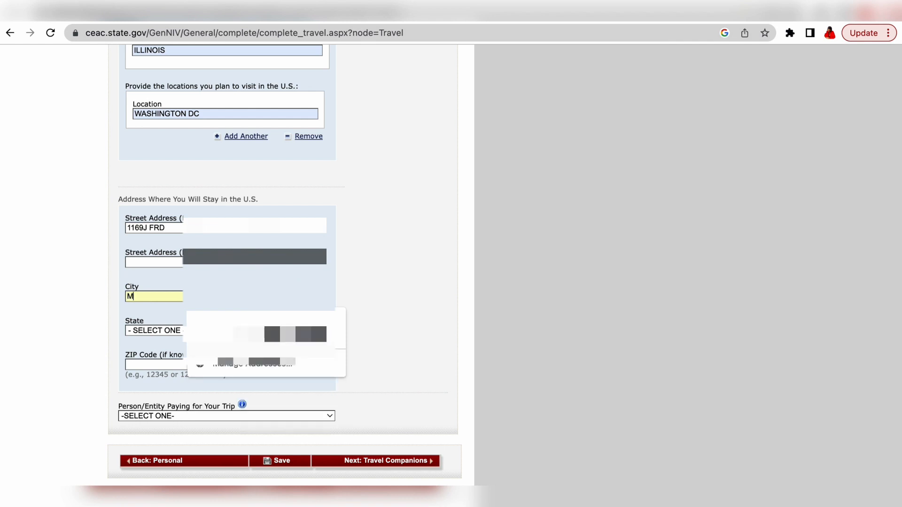
type("ARYLAND")
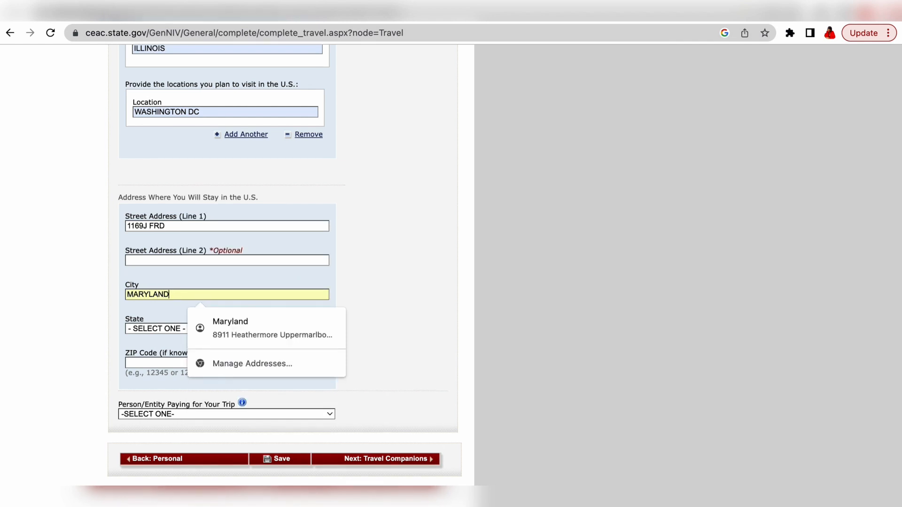
left_click(373, 297)
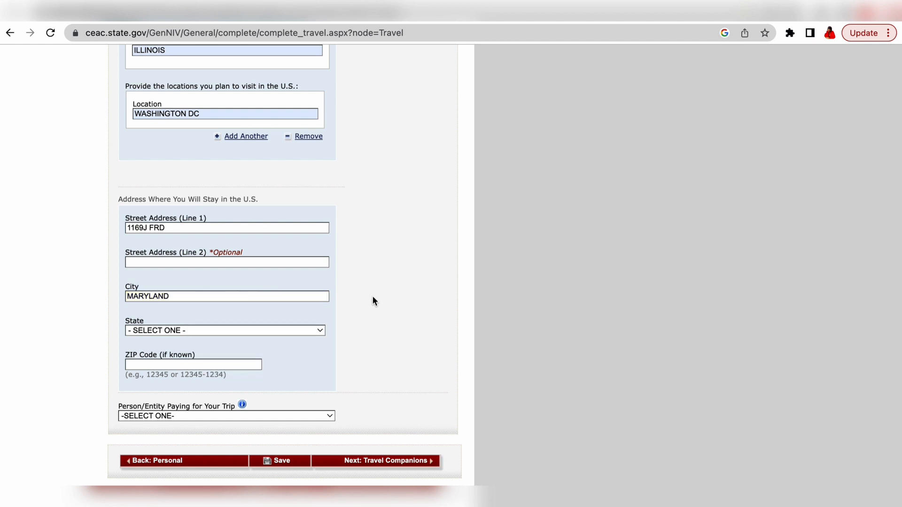
Step: Choose MARYLAND from the State dropdown
left_click(314, 331)
scroll(218, 425, "down", 10)
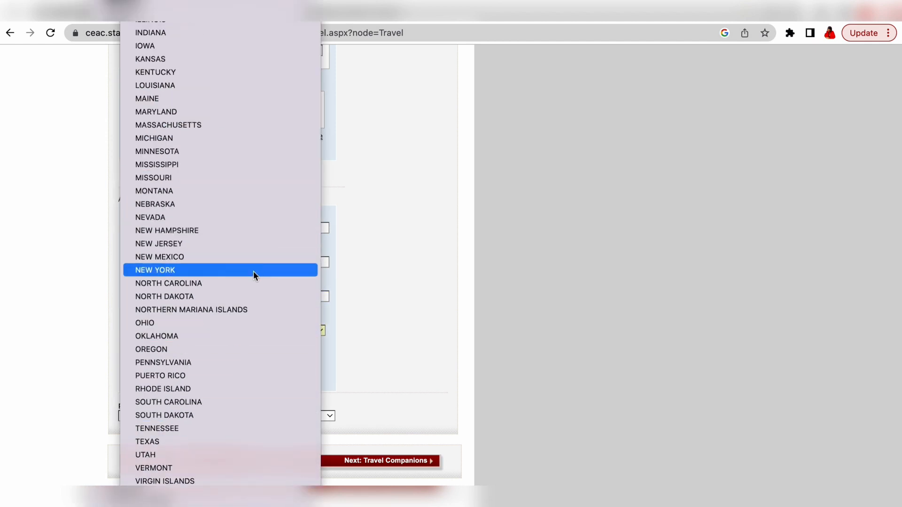
key("m")
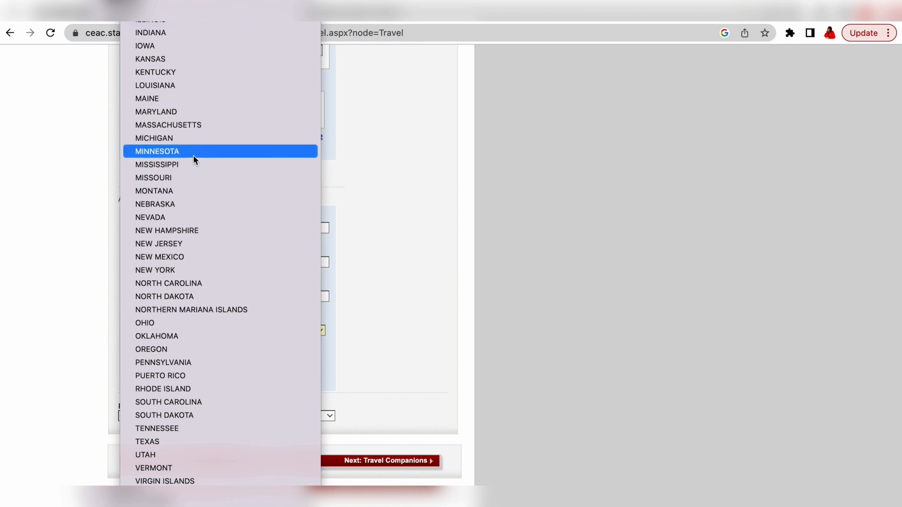
left_click(184, 115)
Step: Correct the city to the actual stay city and enter the ZIP code
left_click(188, 299)
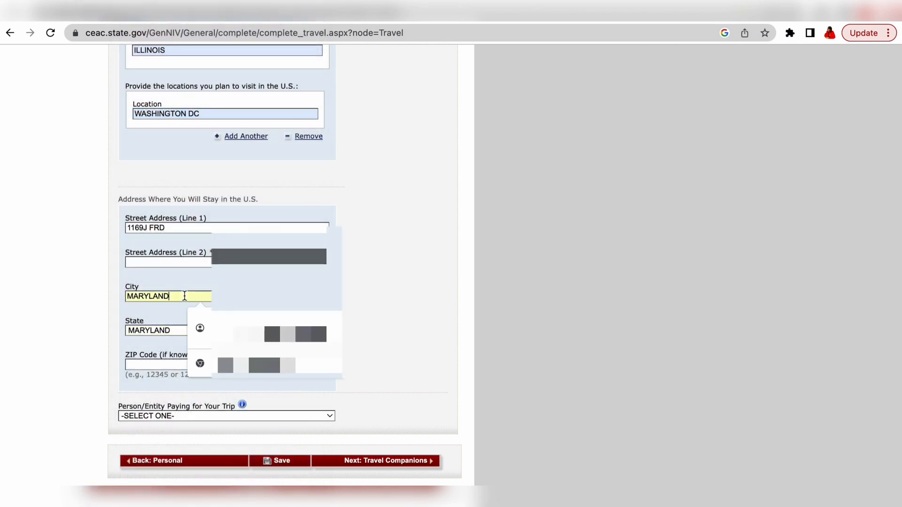
key("BackSpace")
key("BackSpace")
key("BackSpace")
key("BackSpace")
key("BackSpace")
key("BackSpace")
key("BackSpace")
key("BackSpace")
type("BOWIE")
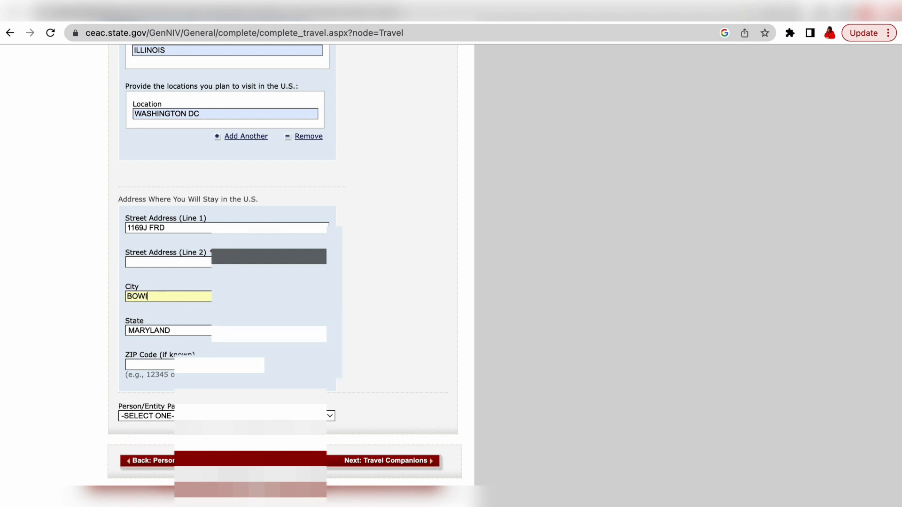
left_click(148, 366)
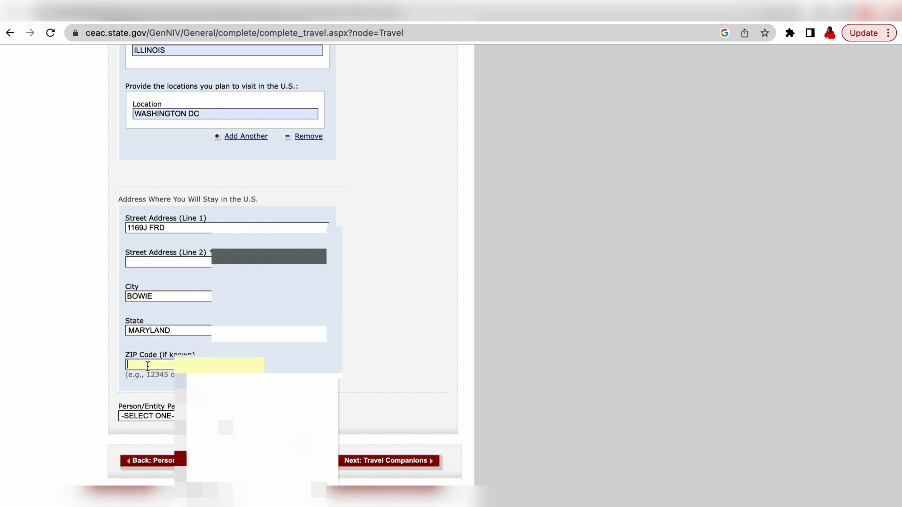
type("200")
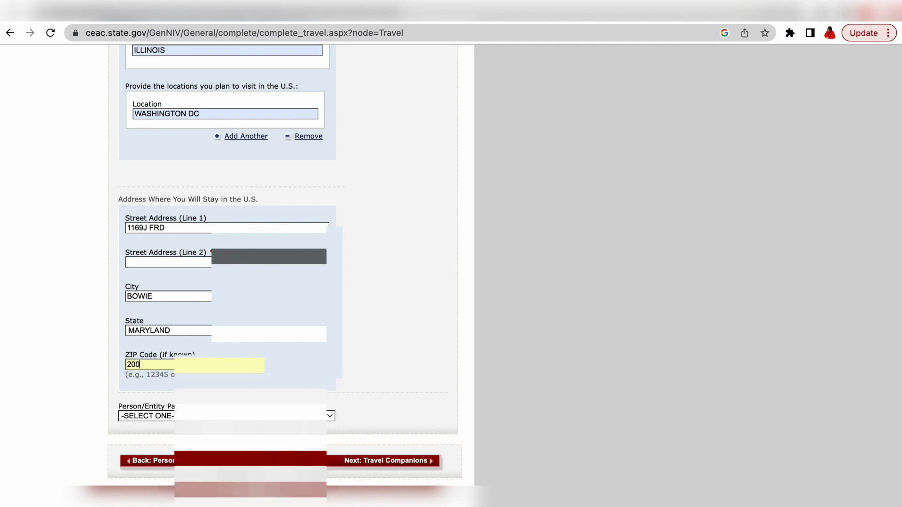
key("BackSpace")
type("77")
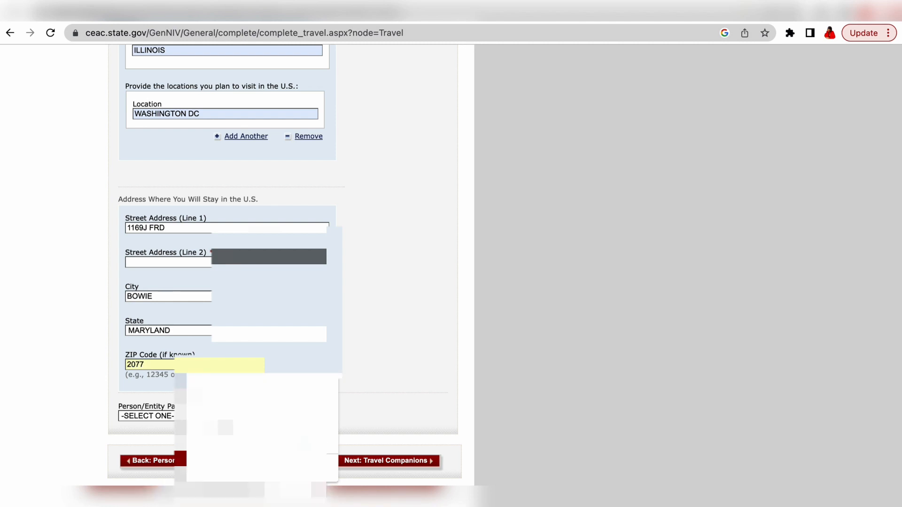
type("999")
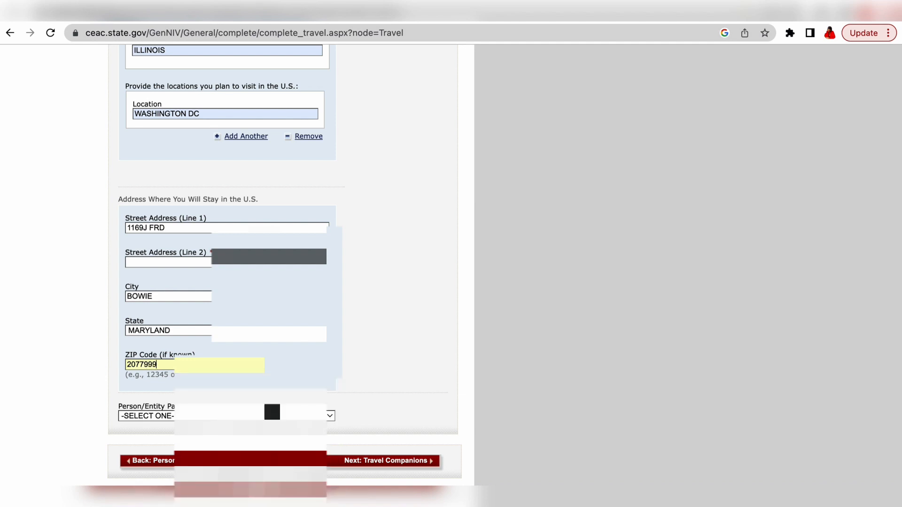
Step: Try SELF, then OTHER PERSON as trip payer with relationship set to OTHER
left_click(329, 416)
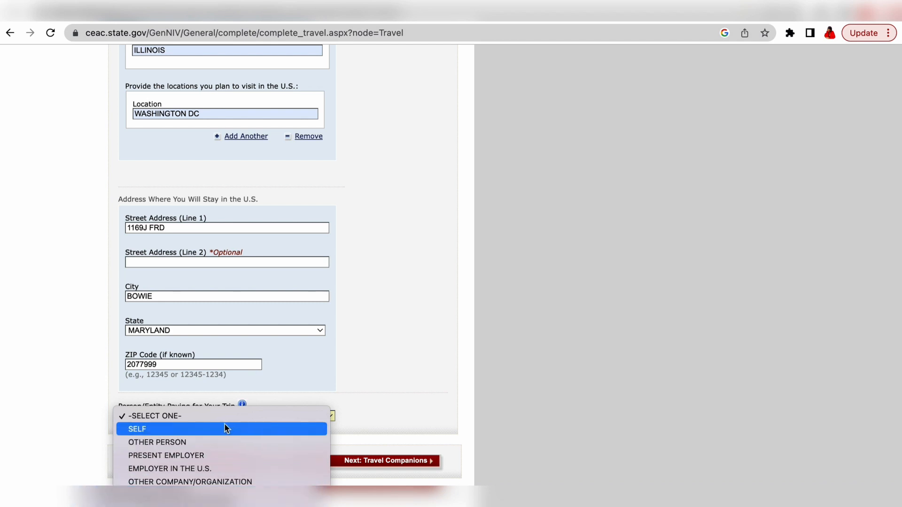
left_click(235, 429)
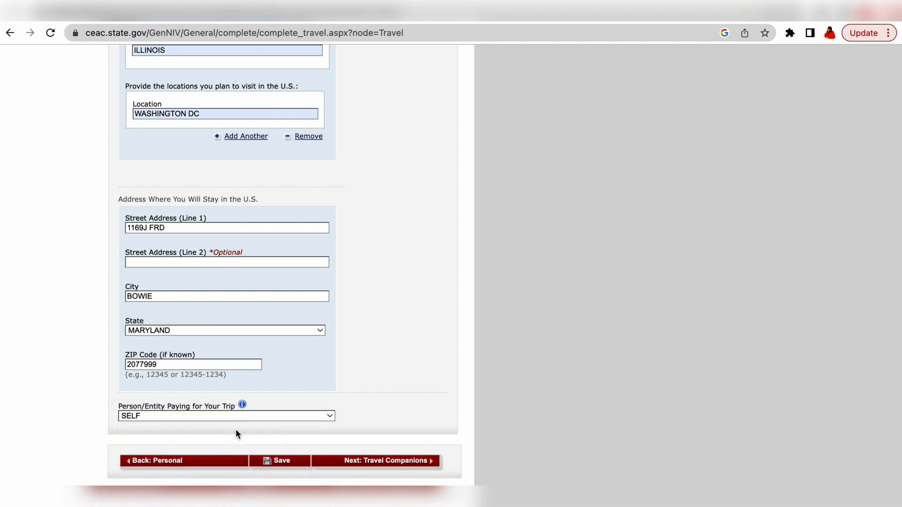
left_click(328, 416)
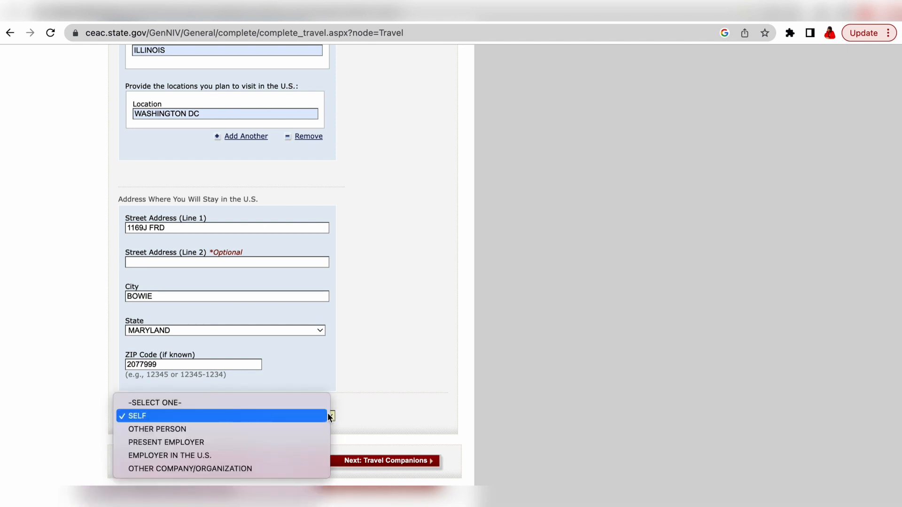
left_click(288, 430)
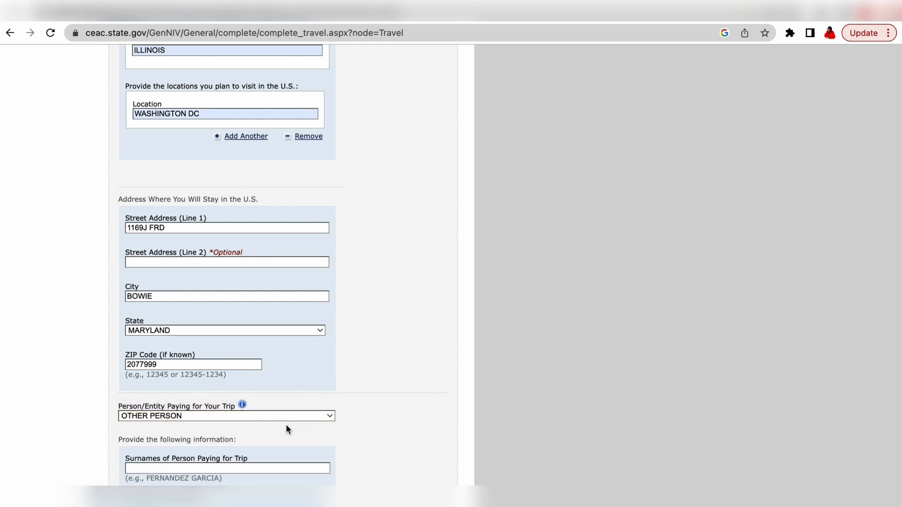
scroll(338, 407, "down", 6)
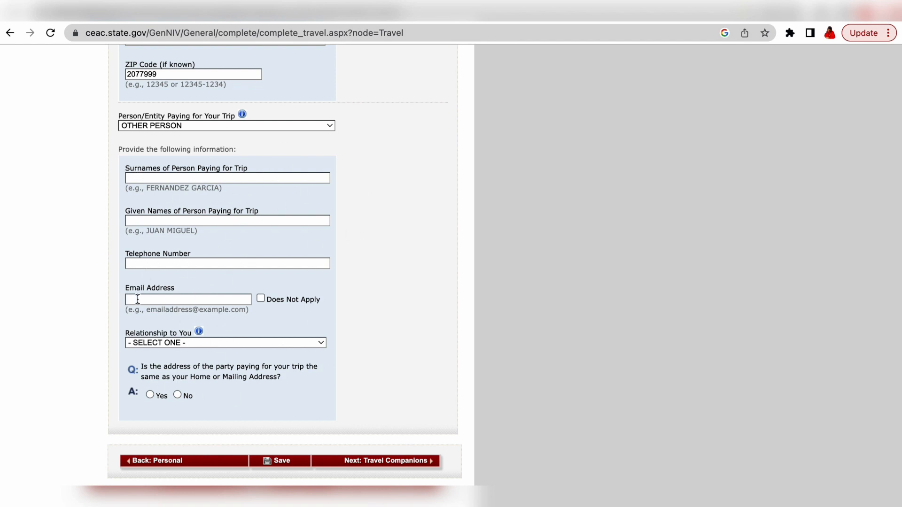
left_click(323, 345)
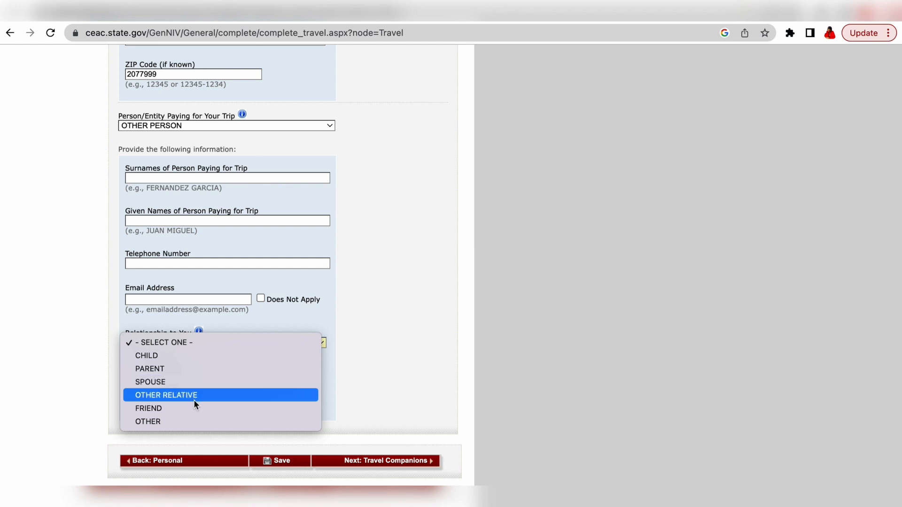
left_click(181, 422)
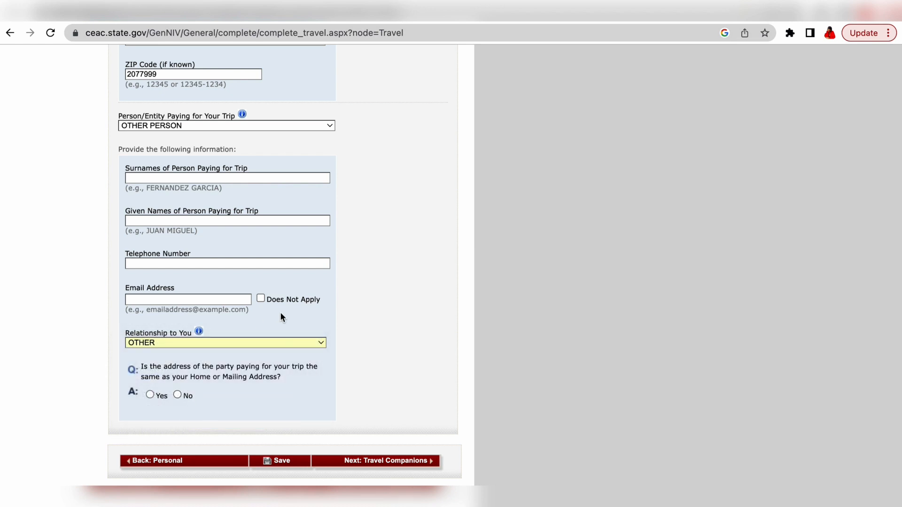
Step: Switch the person paying for the trip back to SELF
scroll(280, 312, "up", 2)
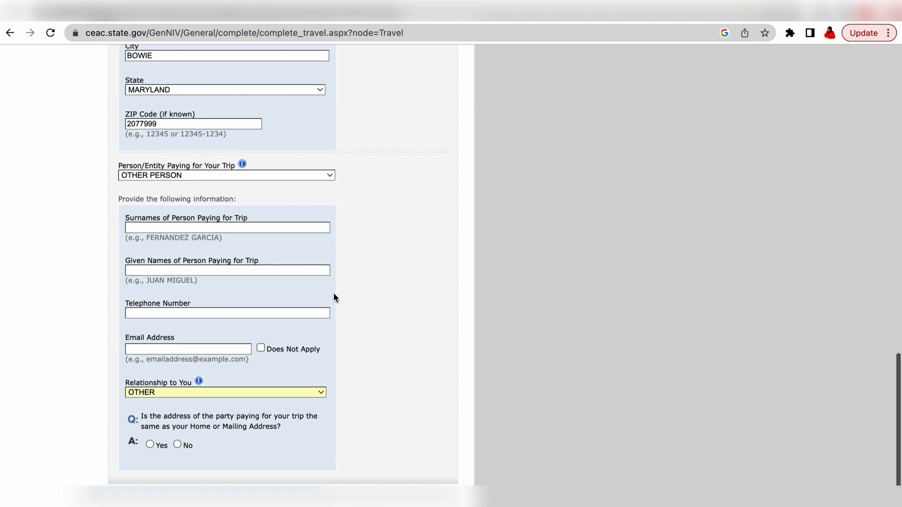
scroll(334, 298, "up", 1)
left_click(331, 208)
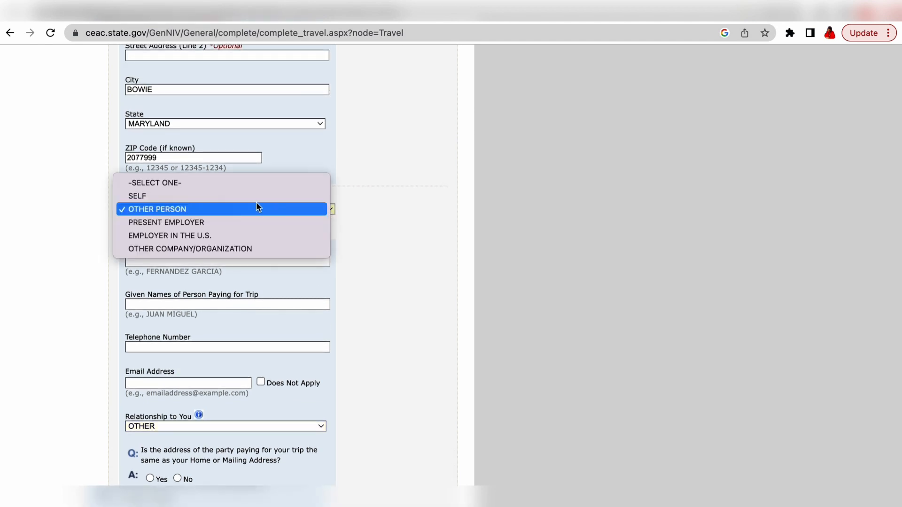
left_click(205, 196)
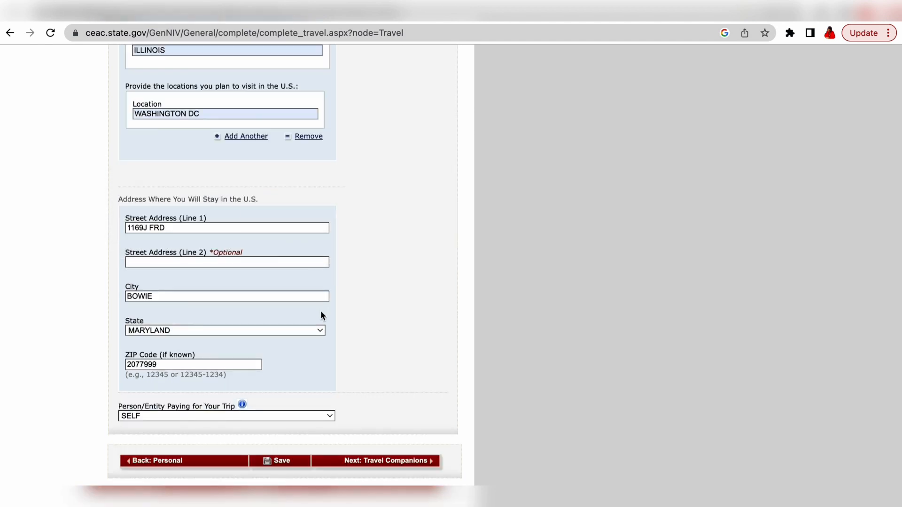
Step: Fix the ZIP code flagged as invalid, then continue to Travel Companions
left_click(378, 462)
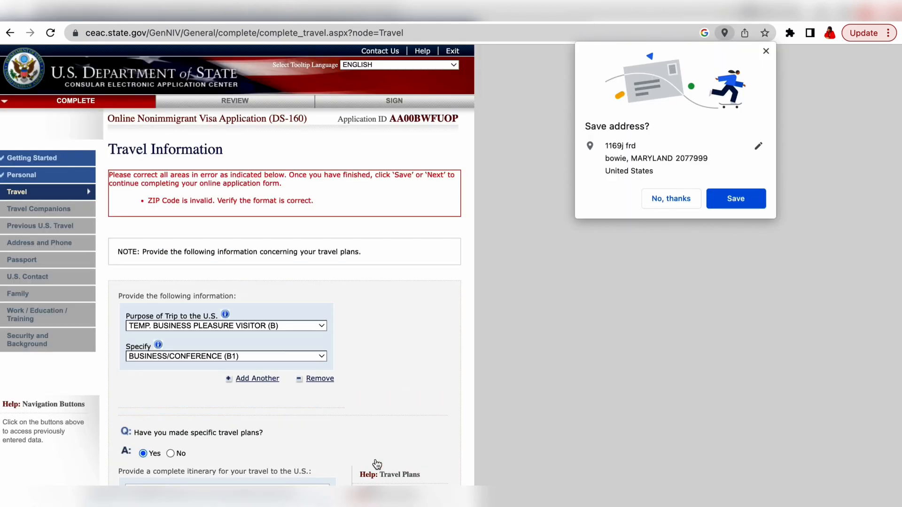
scroll(357, 292, "down", 15)
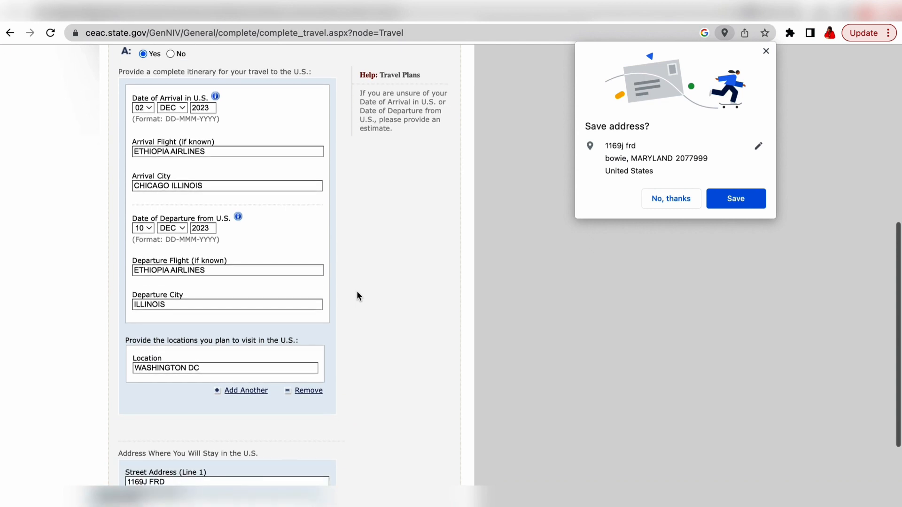
left_click(210, 366)
key("BackSpace")
key("BackSpace")
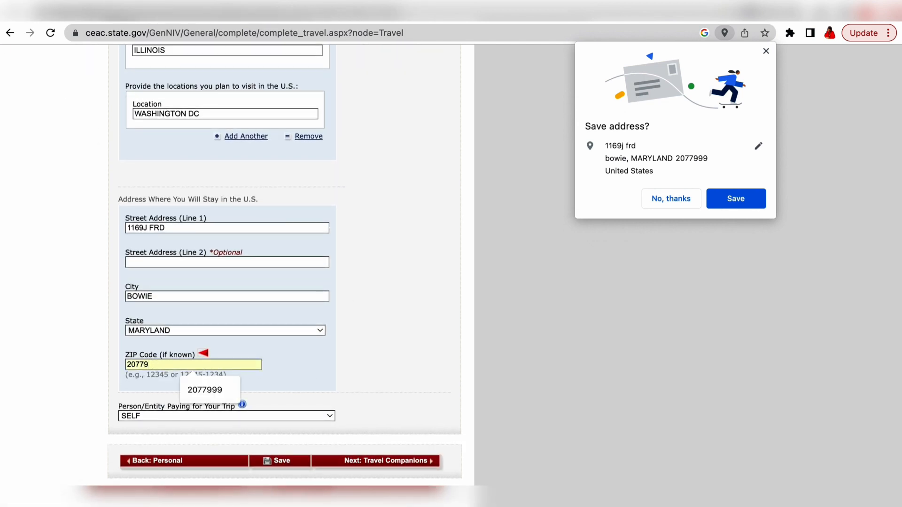
type("8")
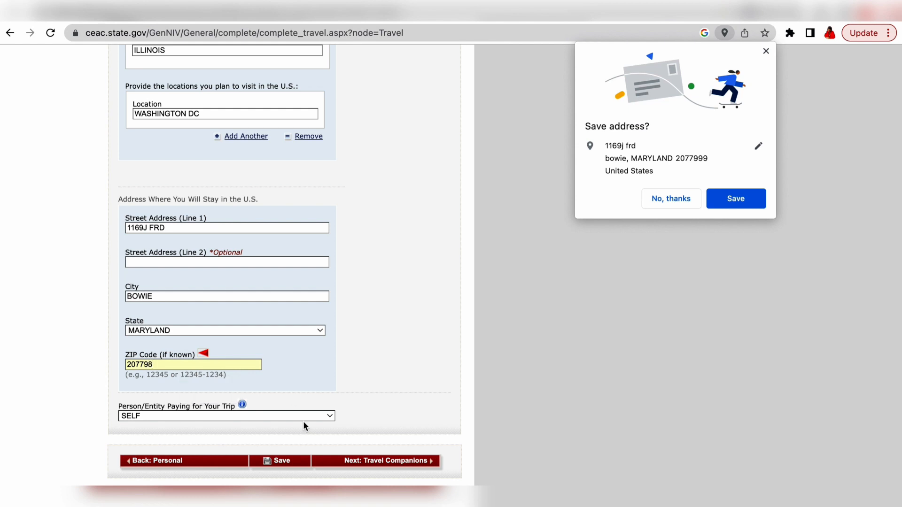
key("BackSpace")
key("BackSpace")
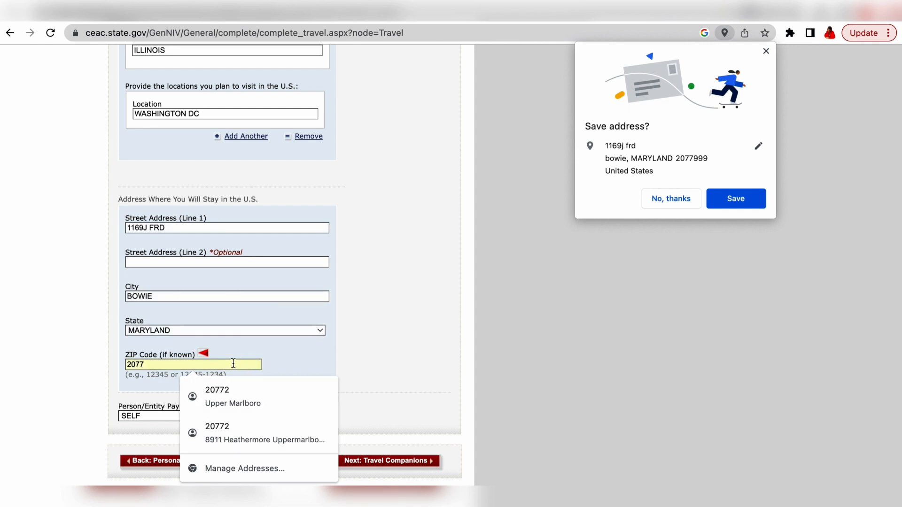
type("2")
left_click(471, 353)
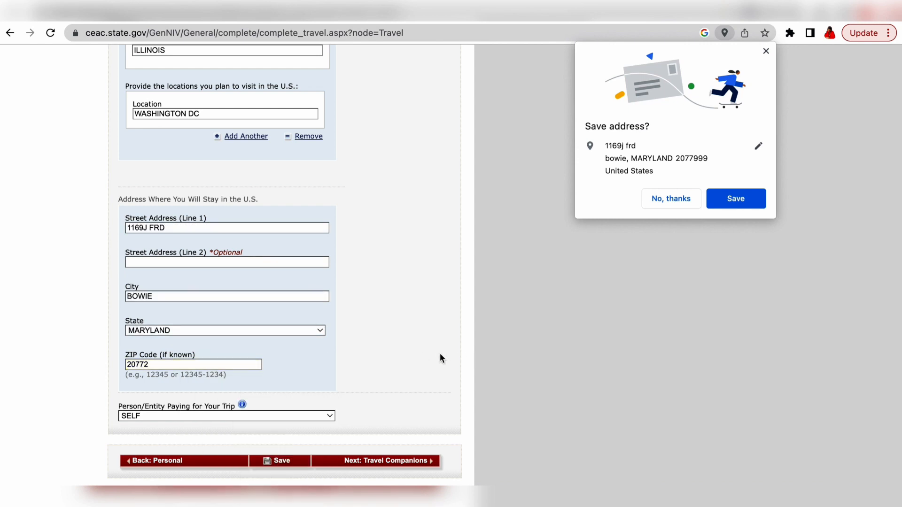
left_click(378, 462)
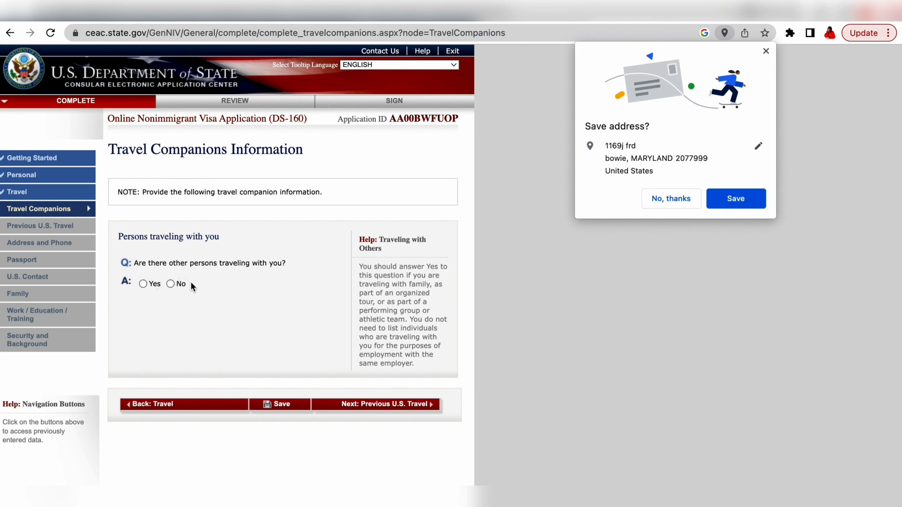
Step: Answer Yes to others traveling and No to group travel, then try the companion fields
left_click(143, 285)
scroll(190, 340, "down", 1)
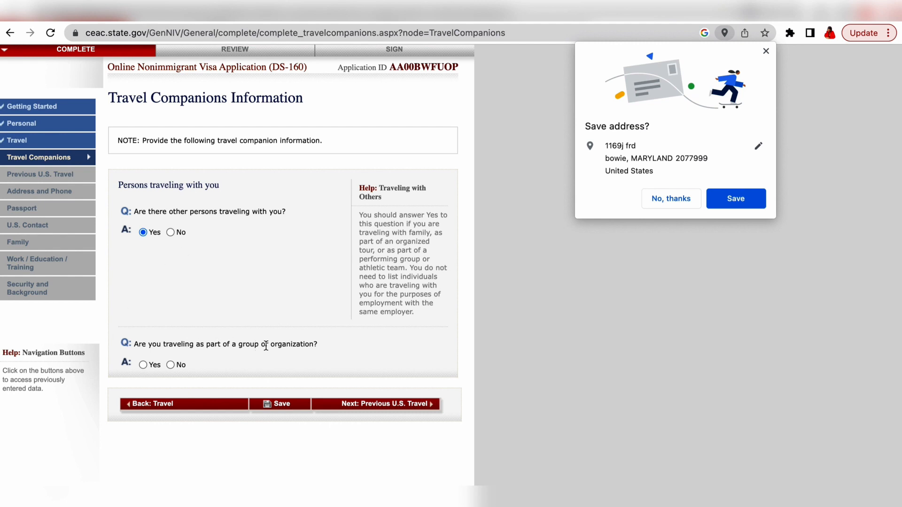
left_click(170, 365)
scroll(260, 366, "down", 3)
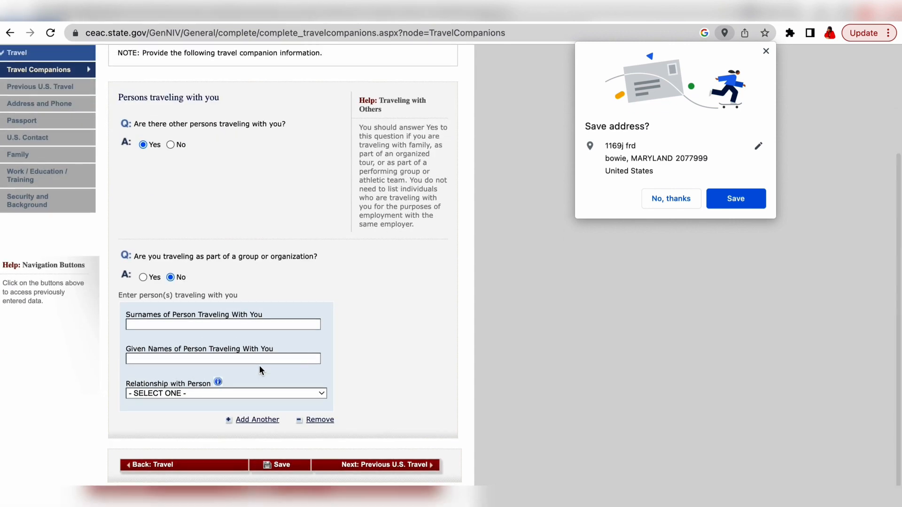
left_click(165, 327)
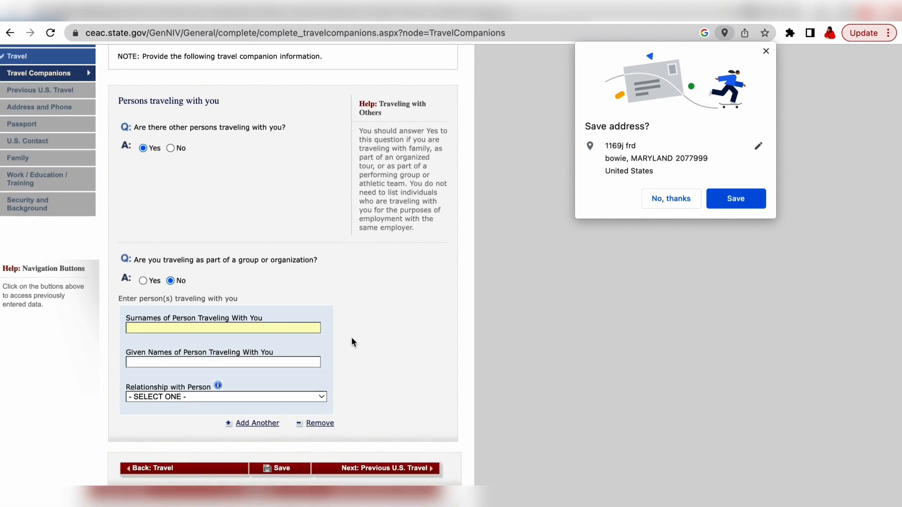
left_click(321, 397)
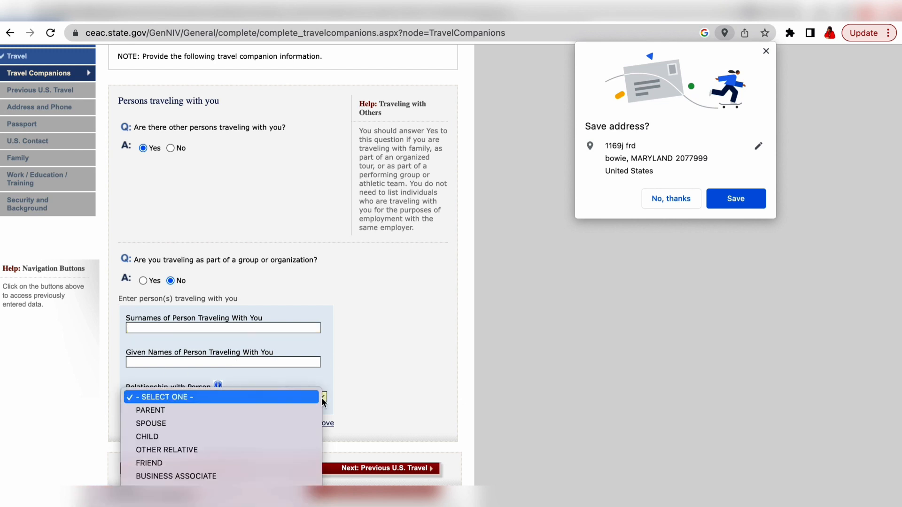
left_click(331, 375)
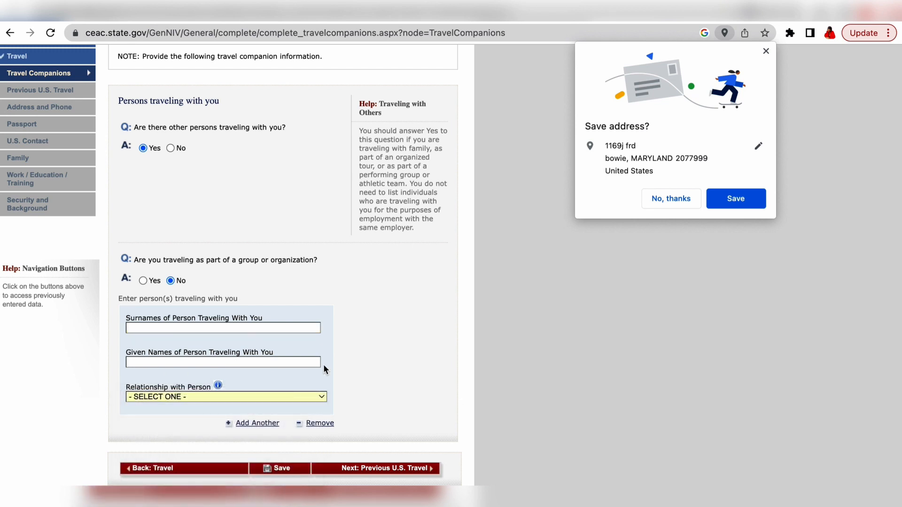
scroll(303, 343, "up", 4)
scroll(303, 346, "up", 1)
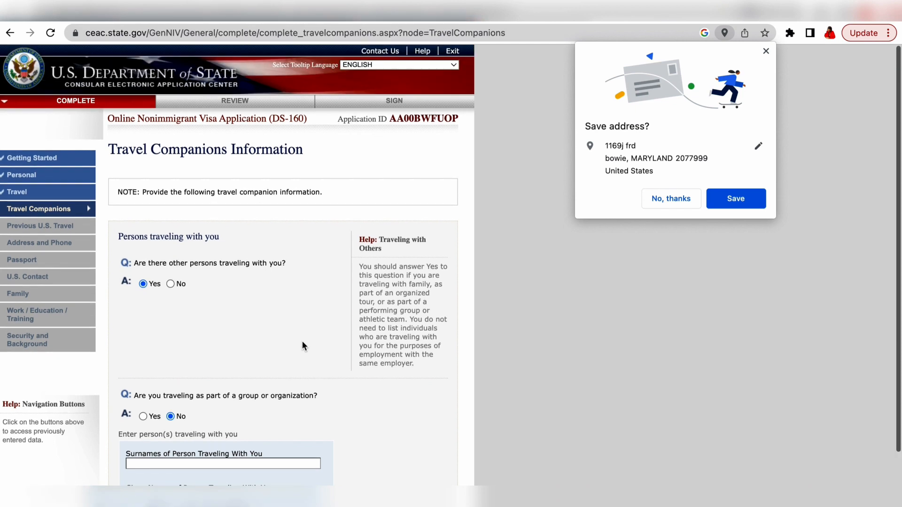
Step: Change other persons traveling to No and continue to Previous U.S. Travel
left_click(170, 284)
scroll(252, 322, "down", 2)
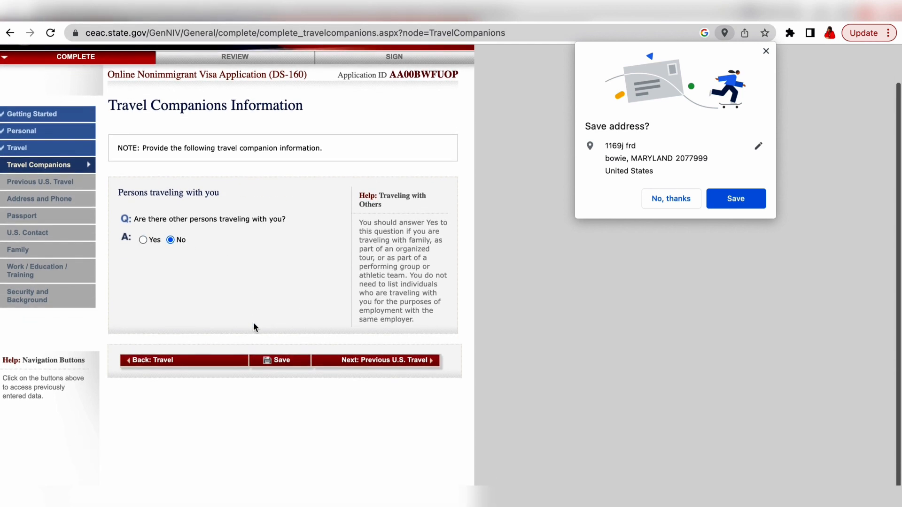
left_click(403, 362)
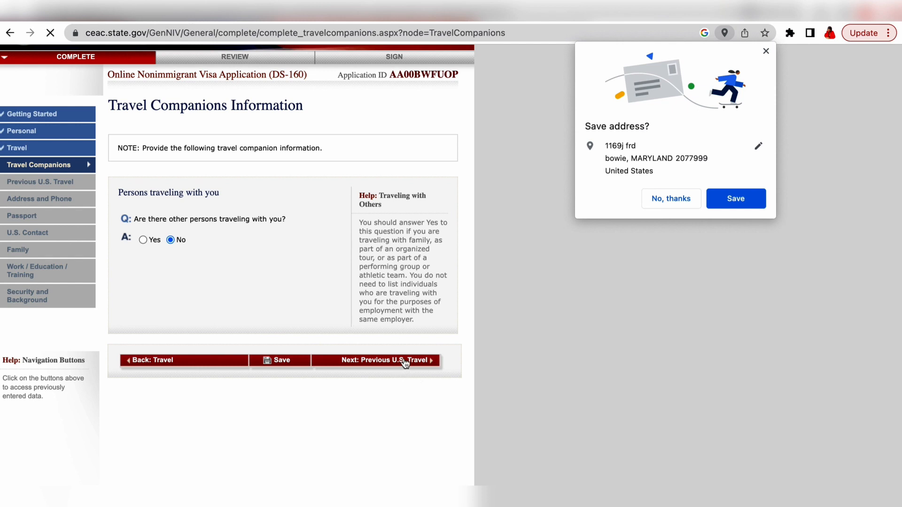
scroll(253, 263, "down", 5)
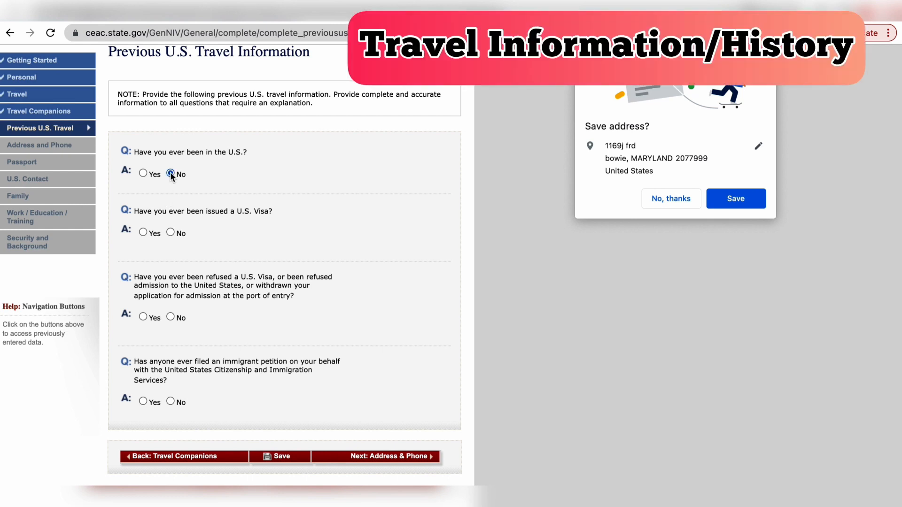
Step: Answer No to prior U.S. visits, prior visas, visa refusals and immigrant petitions
left_click(170, 172)
scroll(227, 372, "down", 4)
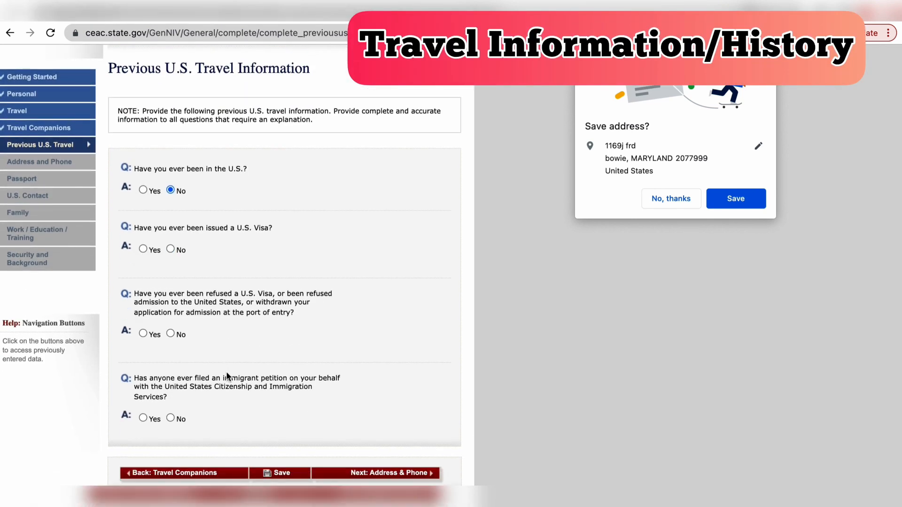
scroll(331, 261, "down", 1)
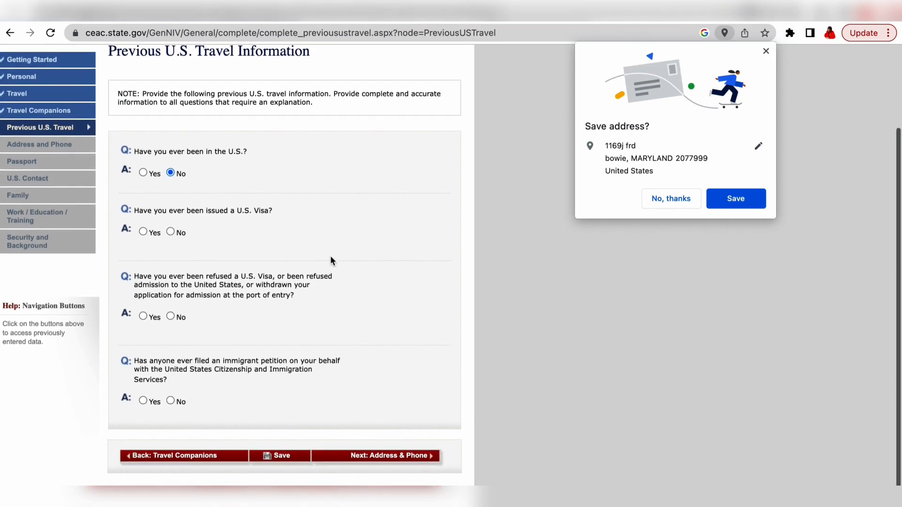
left_click(170, 232)
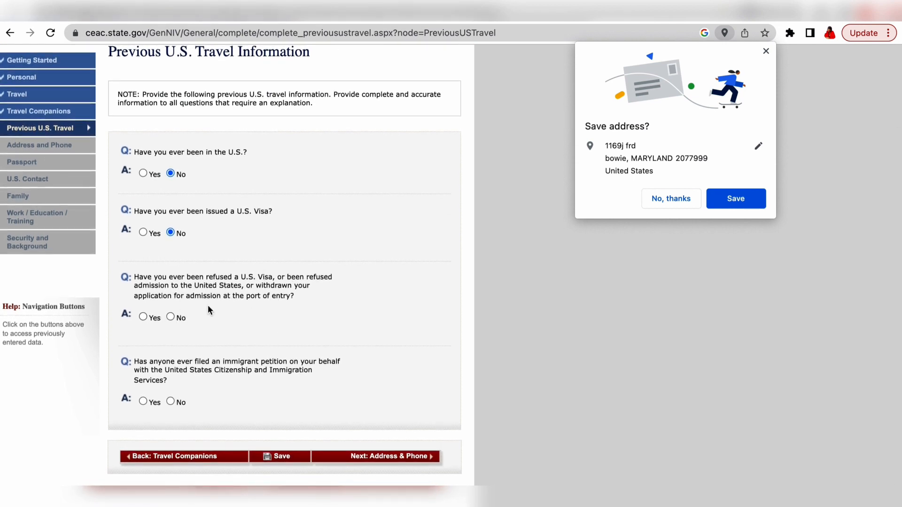
left_click(143, 317)
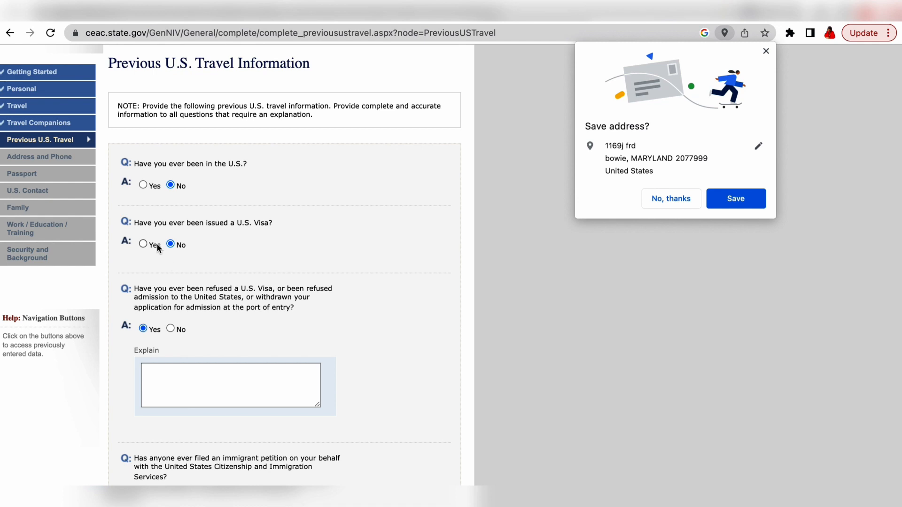
left_click(143, 244)
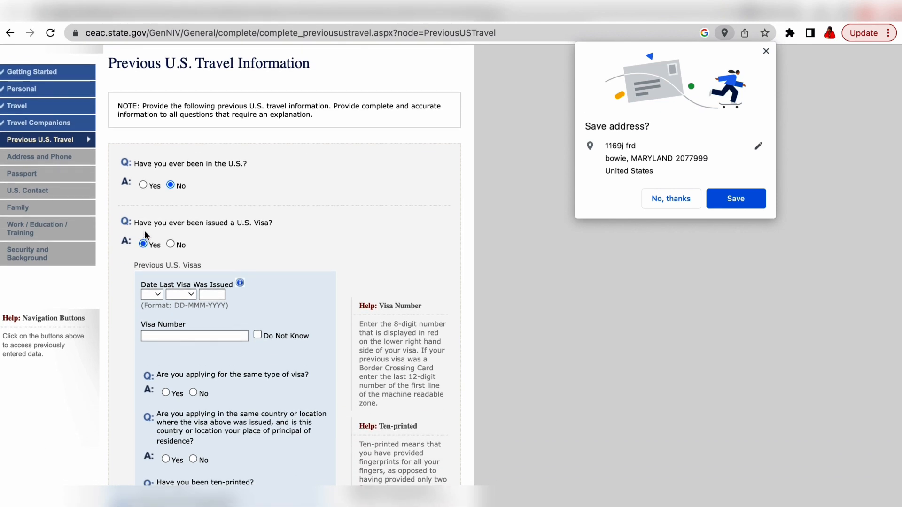
left_click(171, 245)
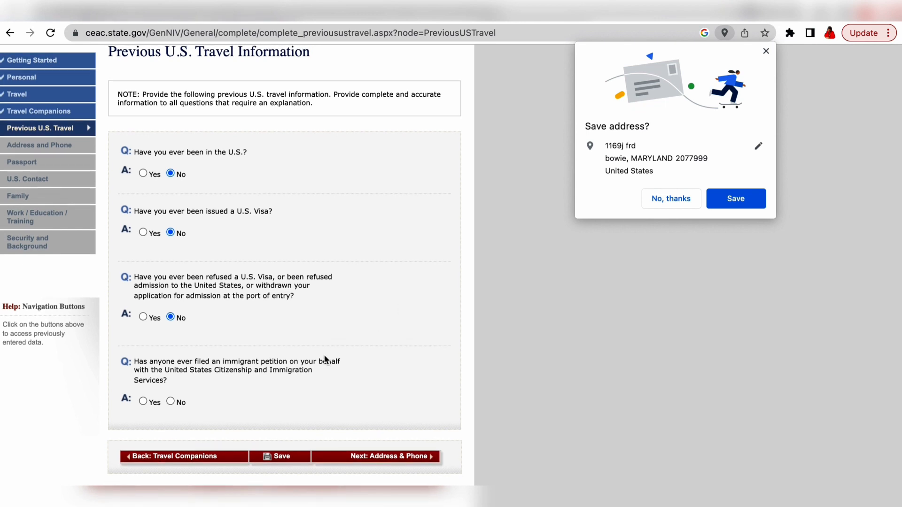
left_click(170, 402)
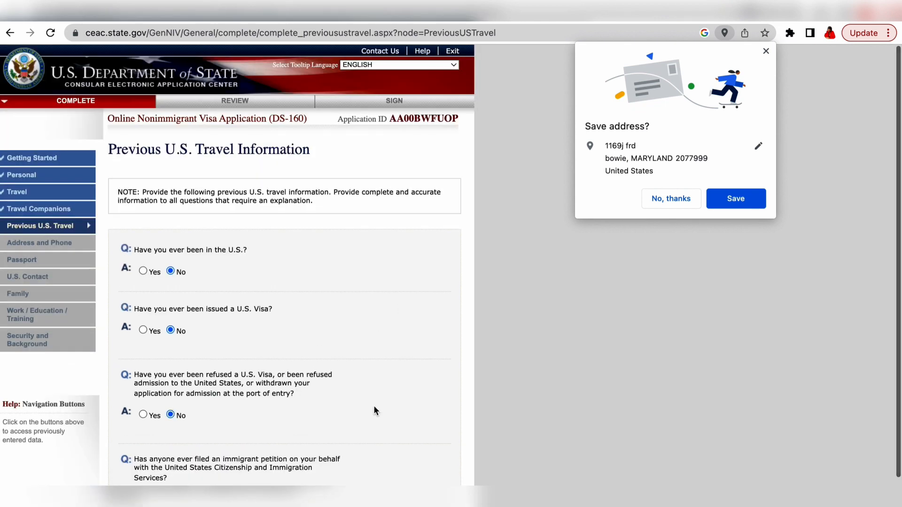
scroll(374, 411, "down", 3)
Step: Submit the Previous U.S. Travel page, which drops the session back to the DS-160 start page
left_click(393, 459)
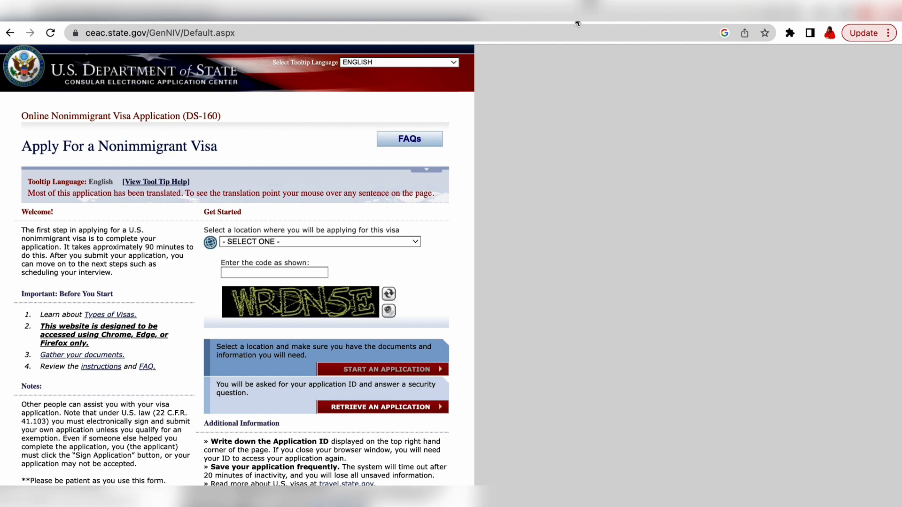
mouse_move(578, 1)
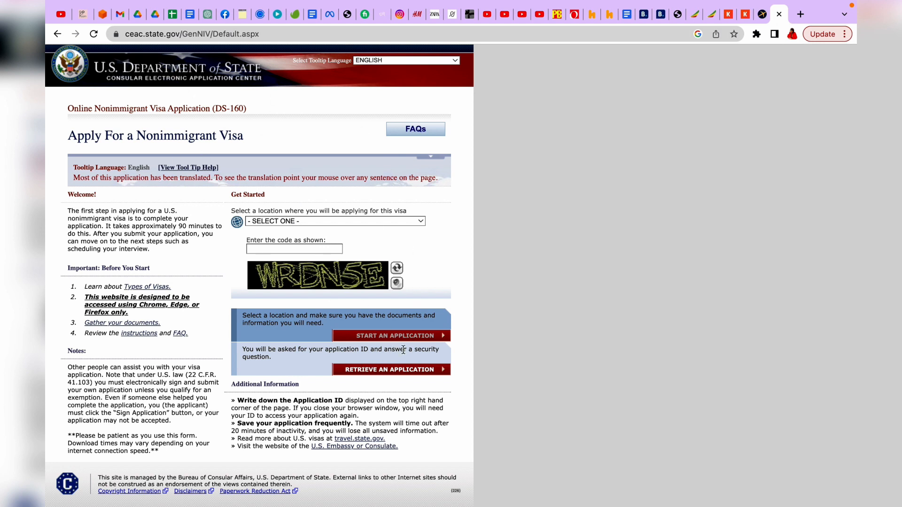
Step: Choose CAMEROON, YAOUNDE as the location, enter the verification code and start retrieving the application
left_click(379, 368)
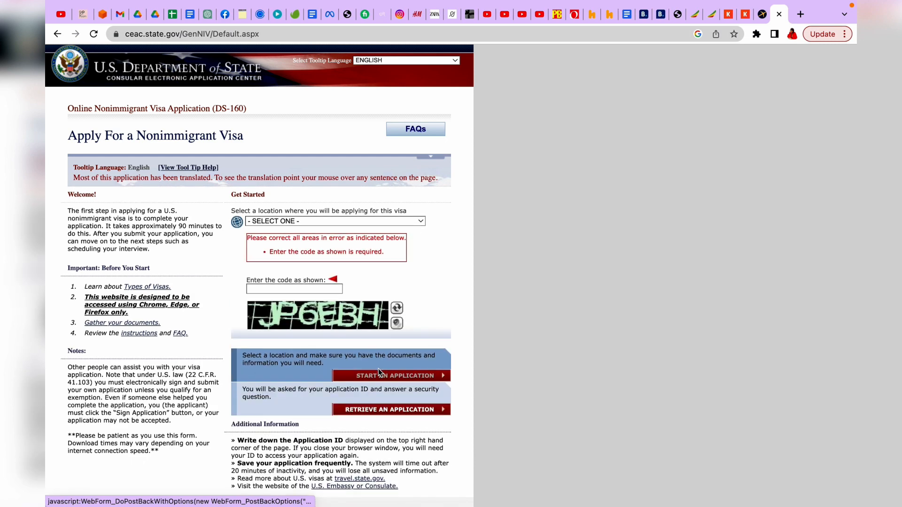
left_click(421, 223)
scroll(309, 451, "down", 10)
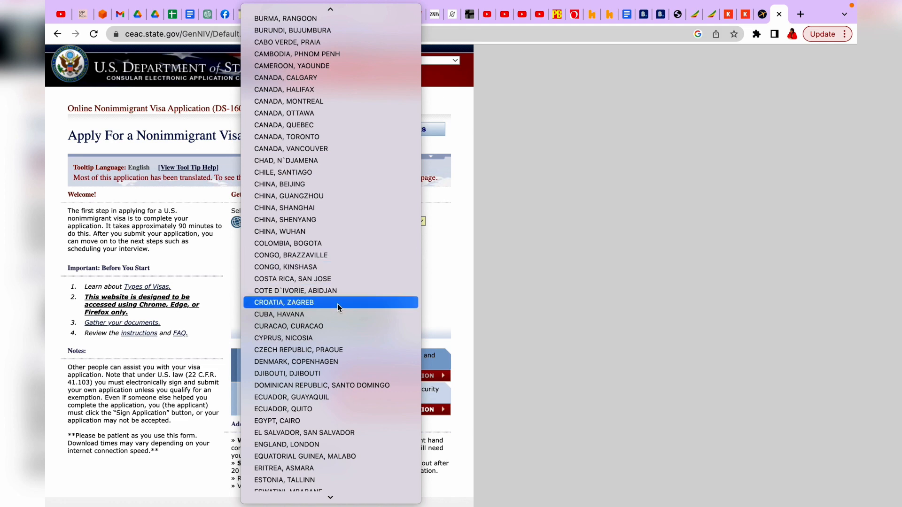
scroll(337, 303, "up", 3)
scroll(337, 304, "down", 2)
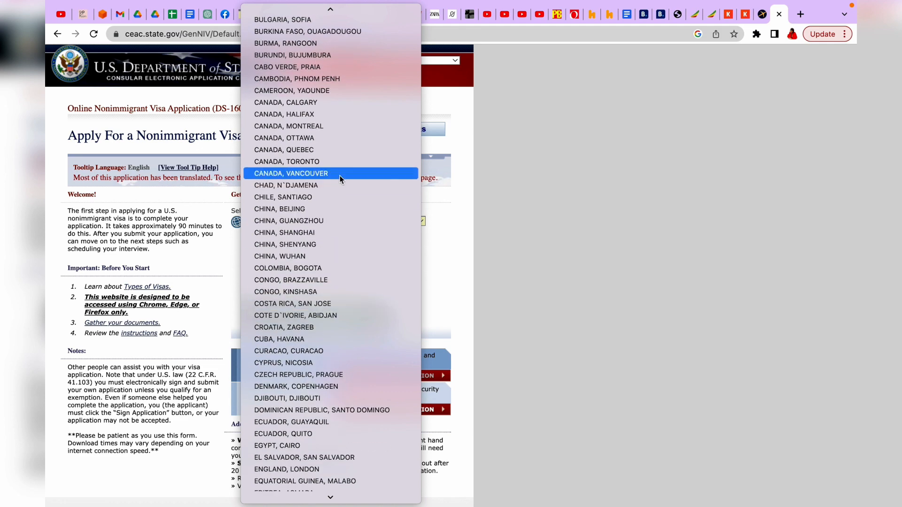
left_click(342, 90)
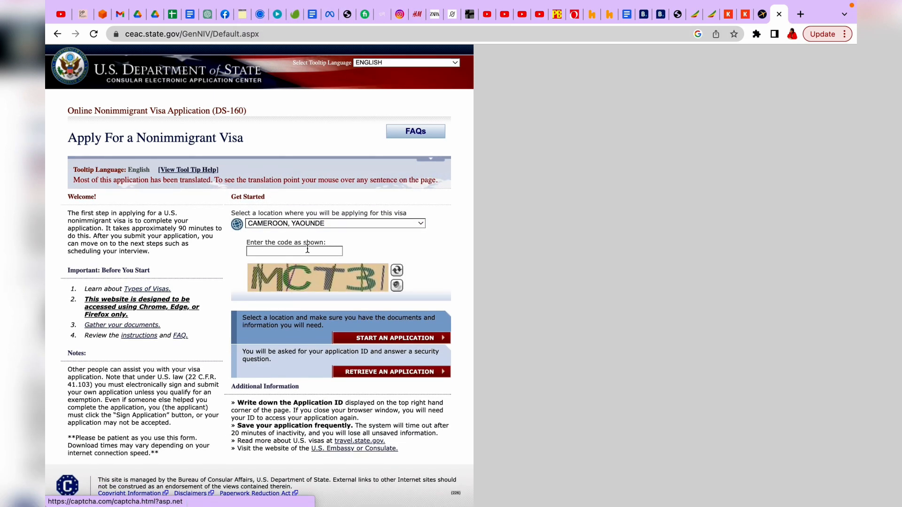
left_click(308, 250)
type("MCT3")
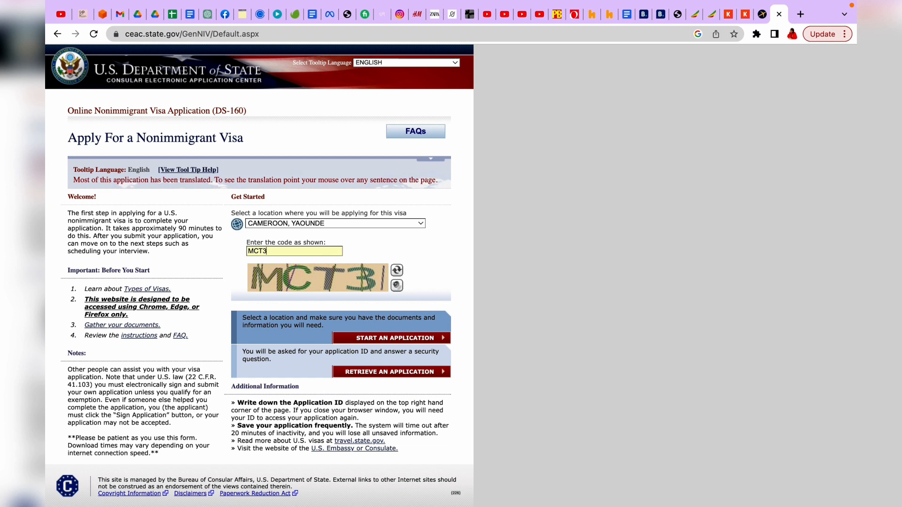
left_click(392, 374)
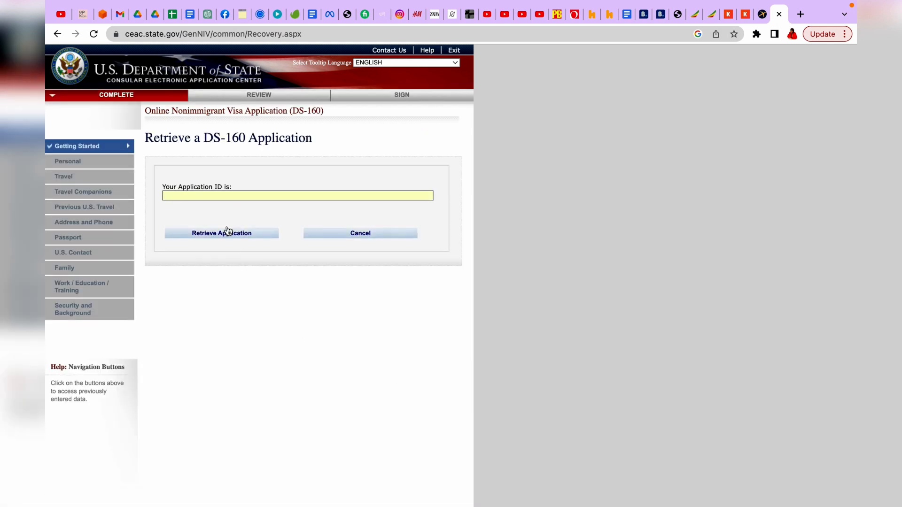
Step: Enter the saved application ID and answer the security questions to reopen it
left_click(243, 196)
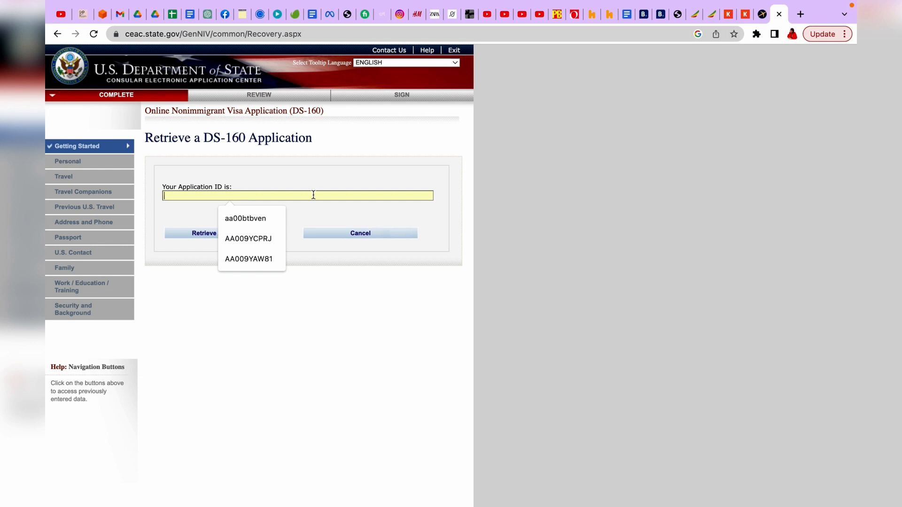
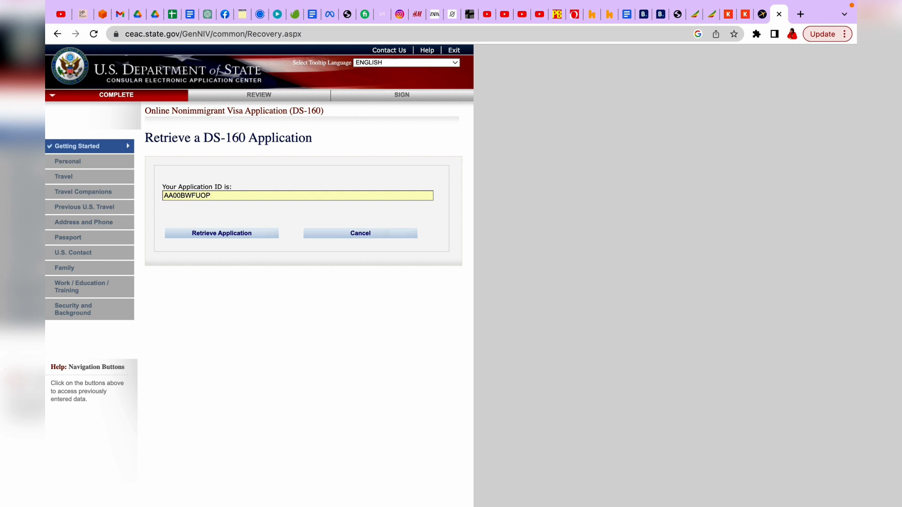
left_click(233, 235)
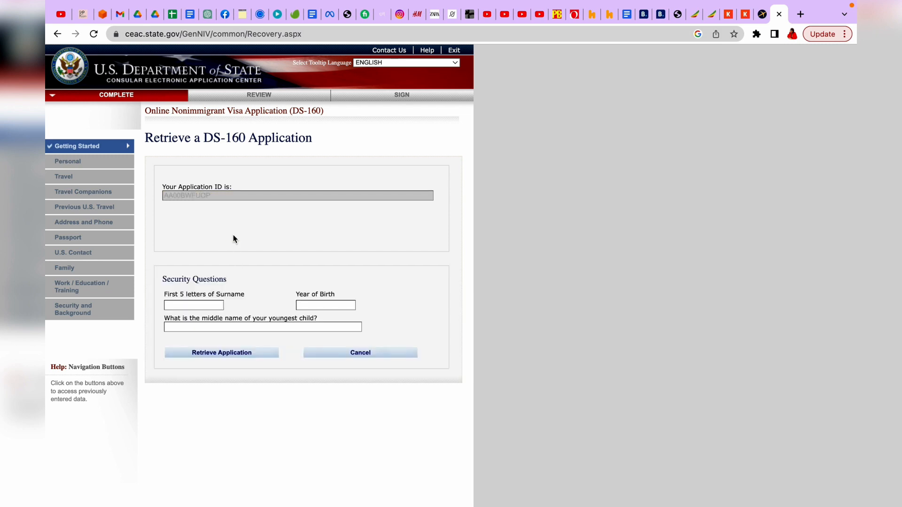
left_click(199, 306)
left_click(315, 306)
left_click(265, 327)
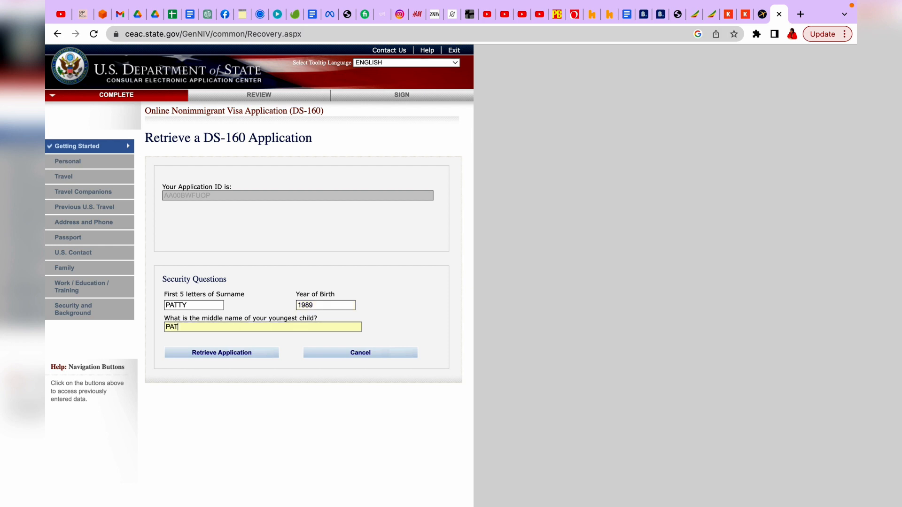
left_click(217, 355)
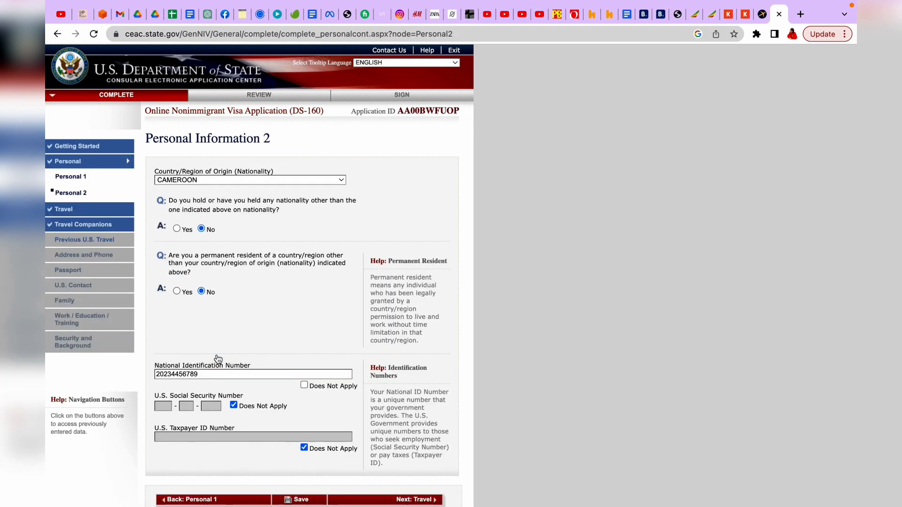
Step: Advance through the Travel and Travel Companions pages to Previous U.S. Travel
scroll(272, 239, "down", 3)
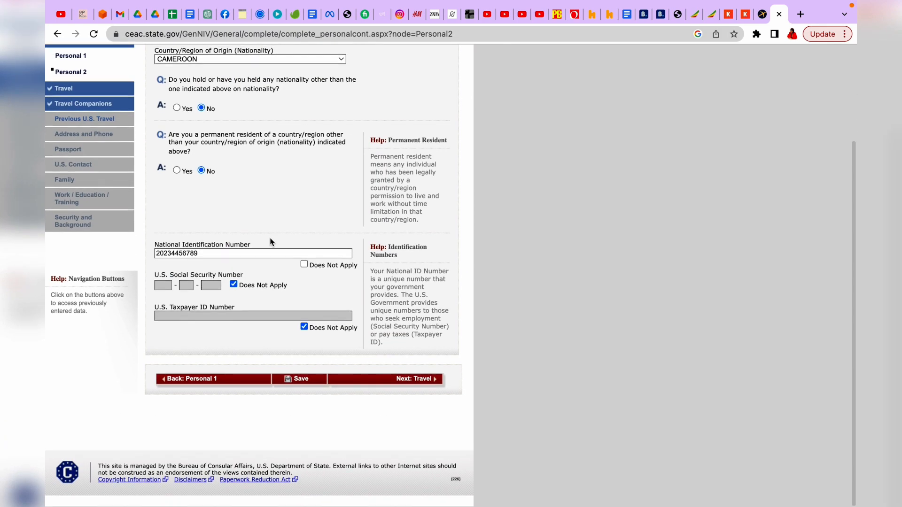
scroll(286, 258, "up", 1)
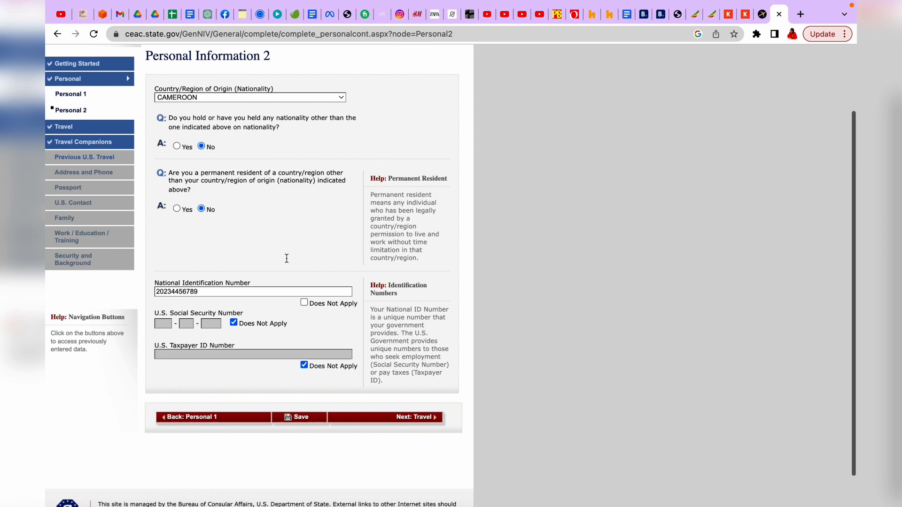
left_click(409, 420)
scroll(409, 423, "down", 5)
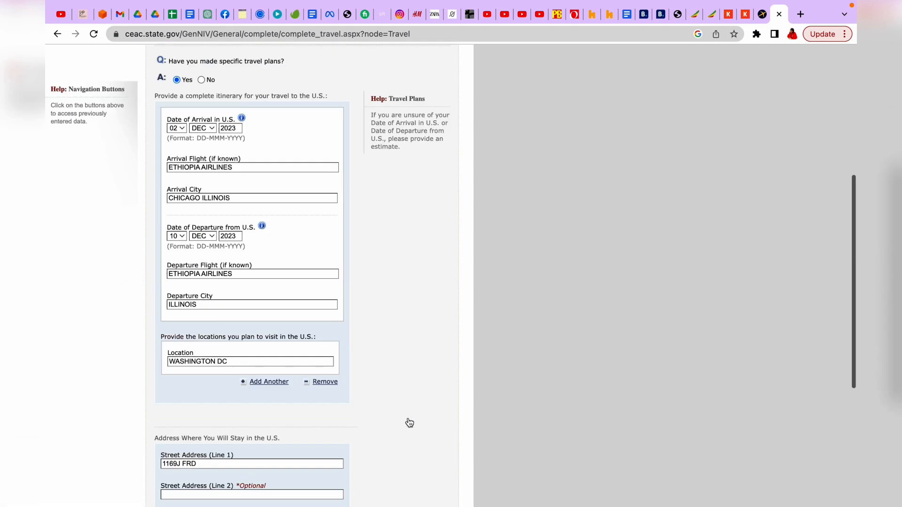
scroll(409, 423, "down", 8)
left_click(390, 423)
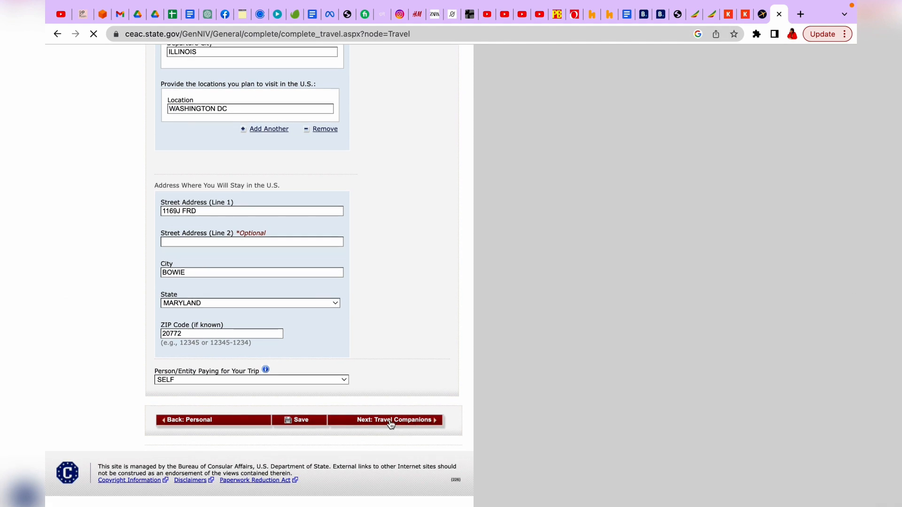
scroll(390, 425, "down", 1)
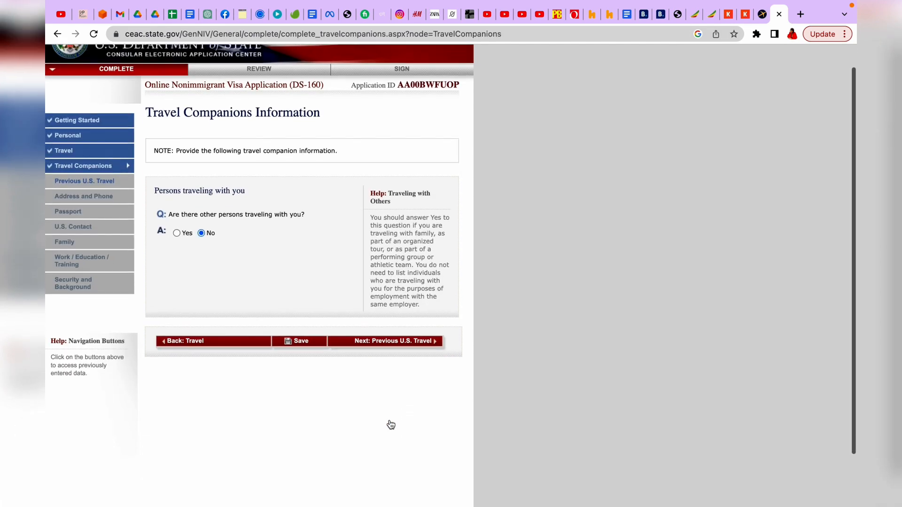
left_click(392, 343)
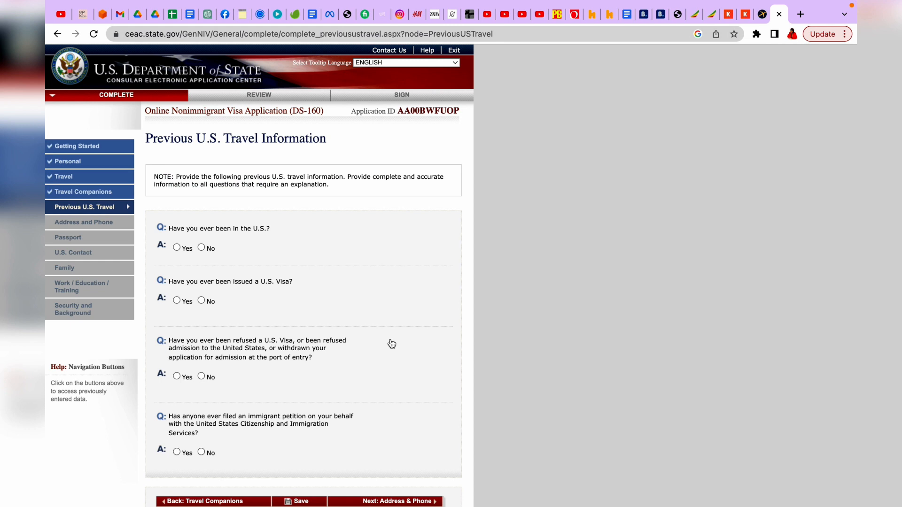
scroll(392, 344, "down", 2)
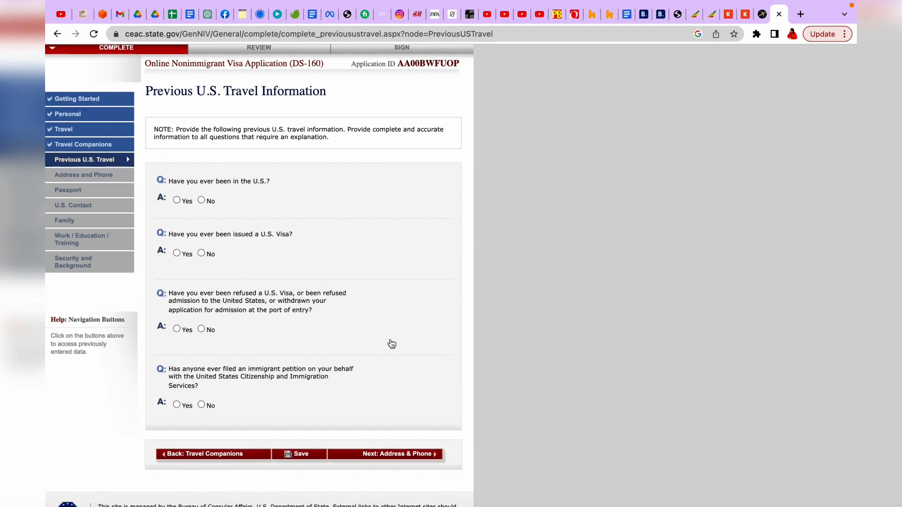
scroll(392, 344, "down", 1)
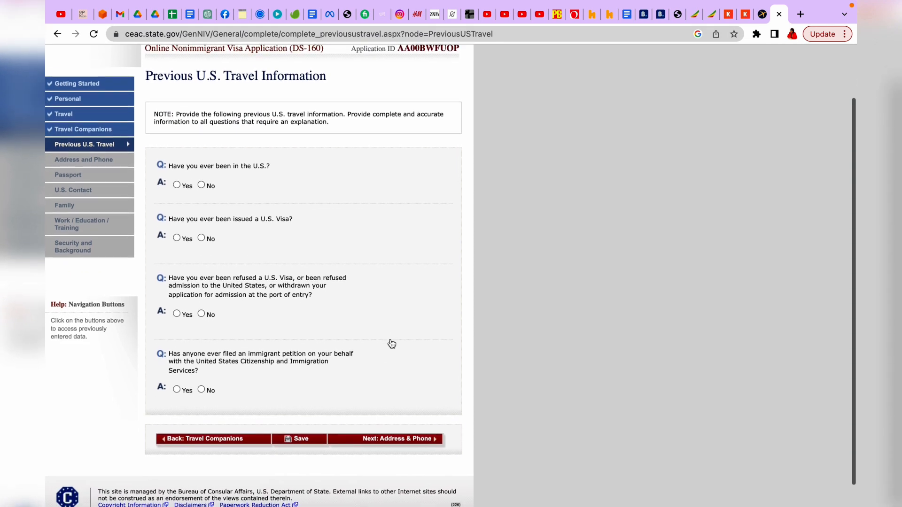
scroll(211, 190, "down", 2)
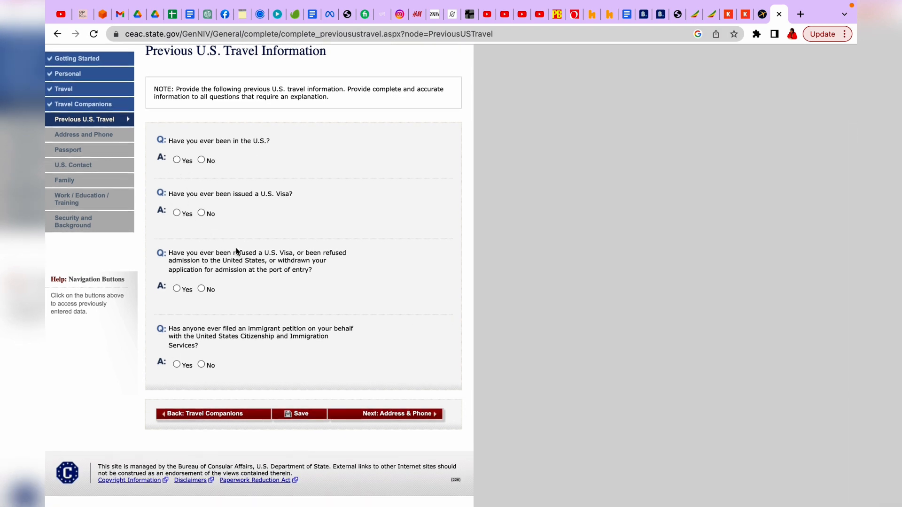
Step: Answer No to all four Previous U.S. Travel questions and continue to Address and Phone
left_click(201, 159)
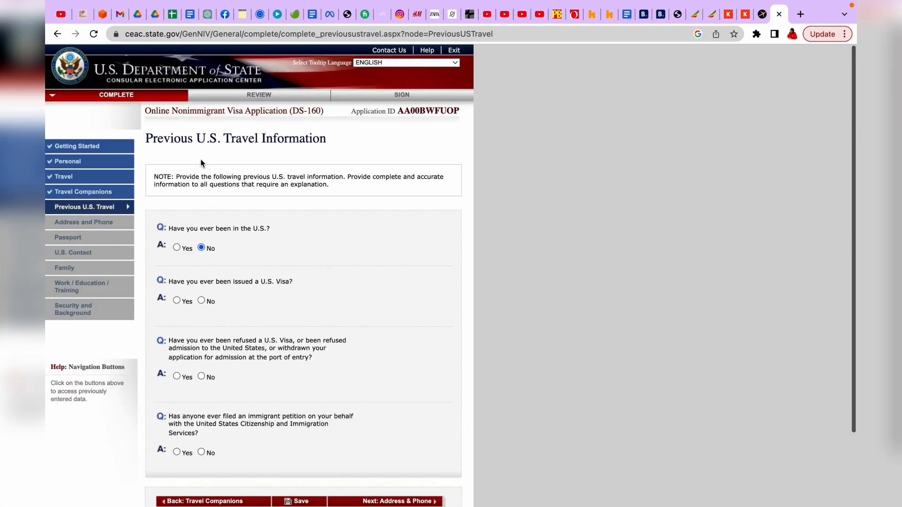
left_click(201, 222)
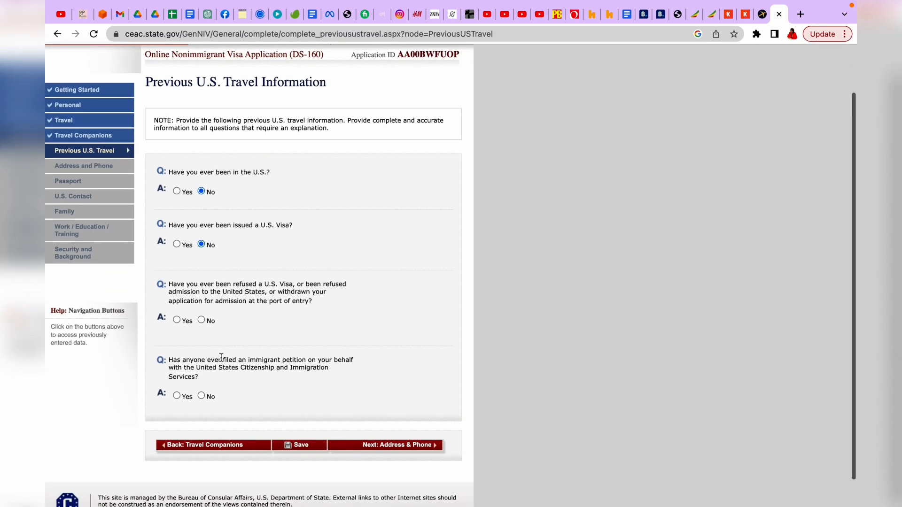
left_click(204, 321)
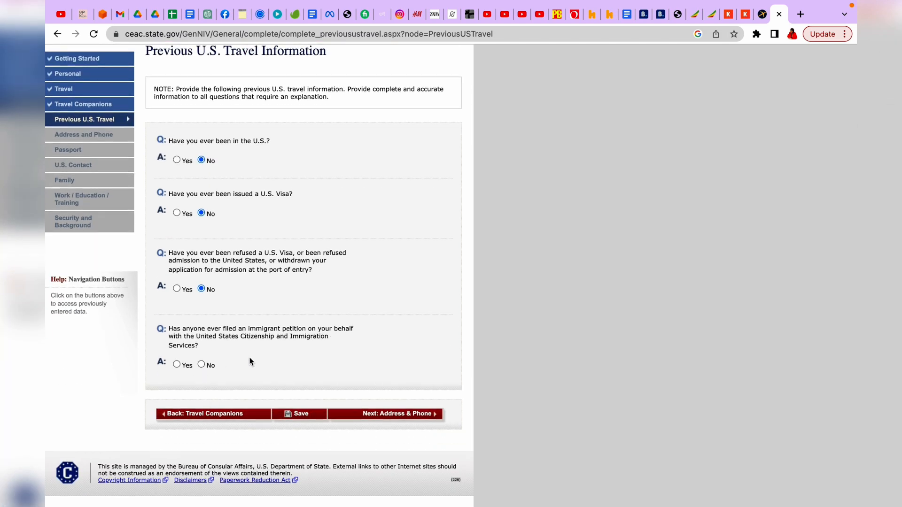
left_click(201, 365)
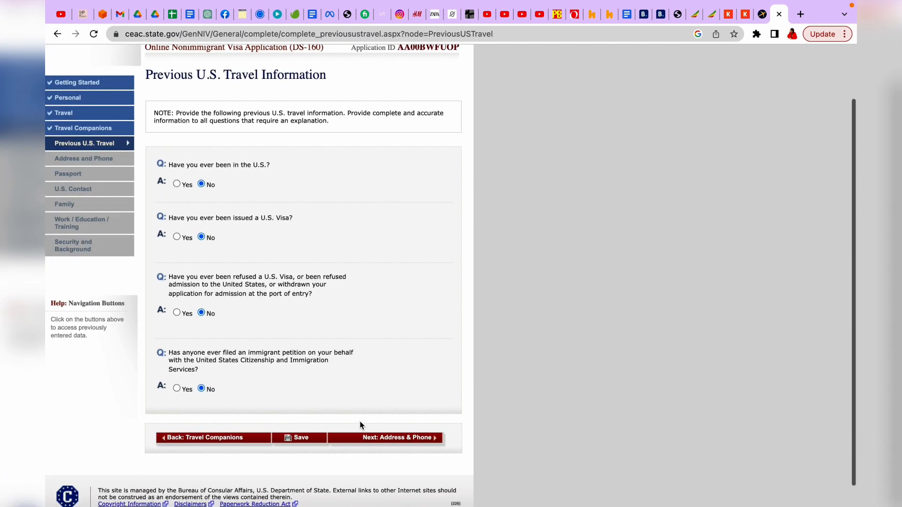
left_click(399, 429)
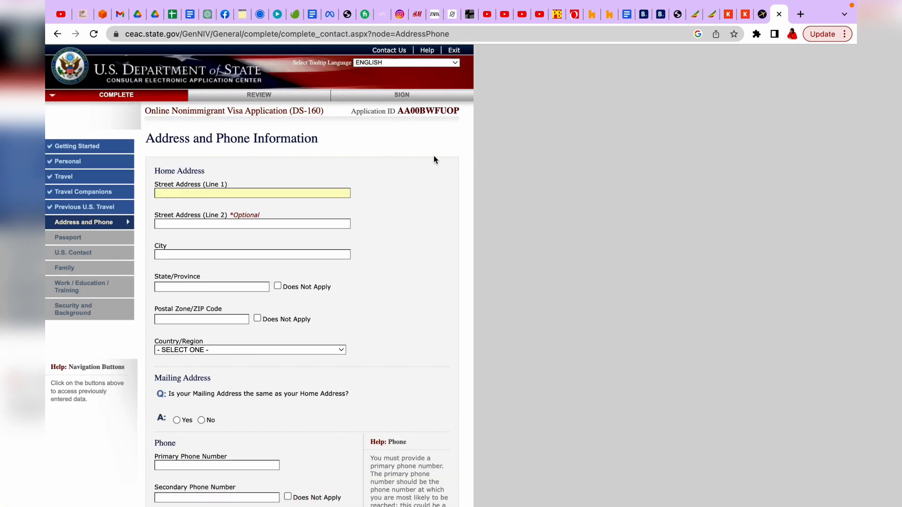
Step: Fill the home address from a saved entry and mark the mailing address as the same
scroll(395, 216, "down", 2)
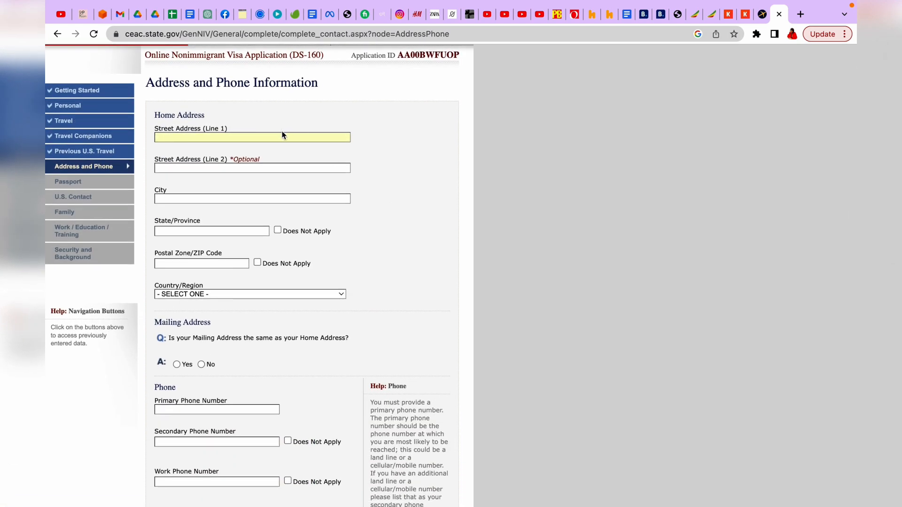
left_click(280, 136)
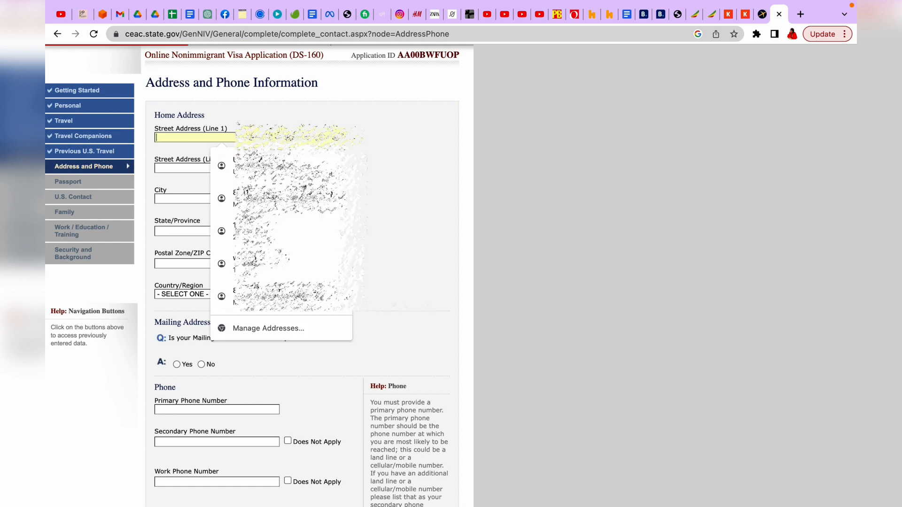
left_click(262, 231)
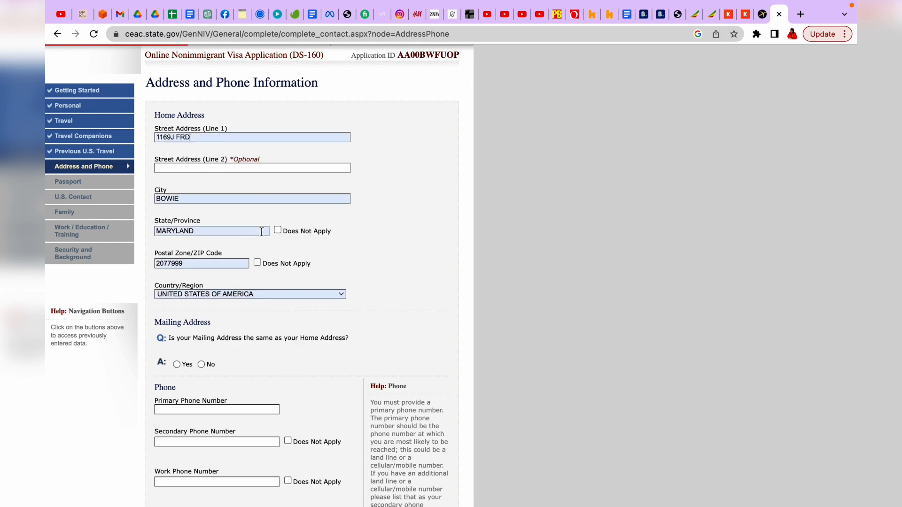
scroll(261, 232, "down", 1)
scroll(261, 232, "down", 1)
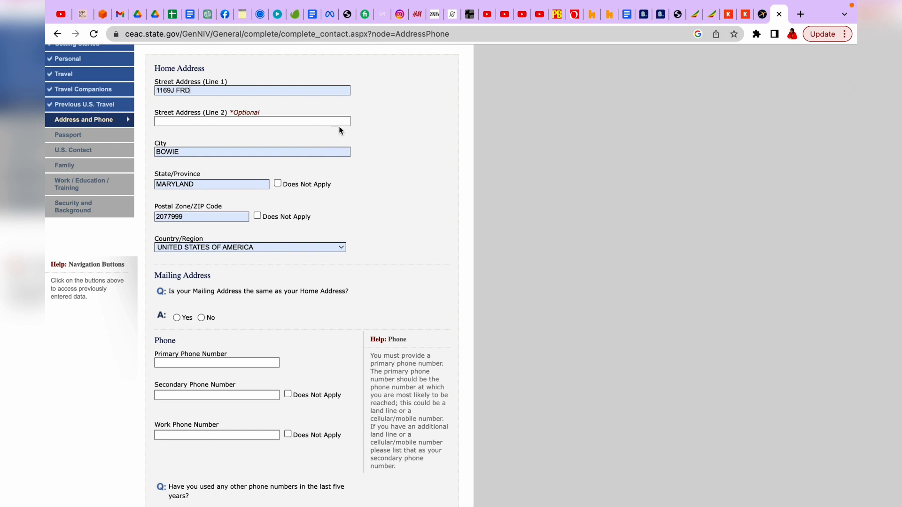
scroll(335, 129, "down", 3)
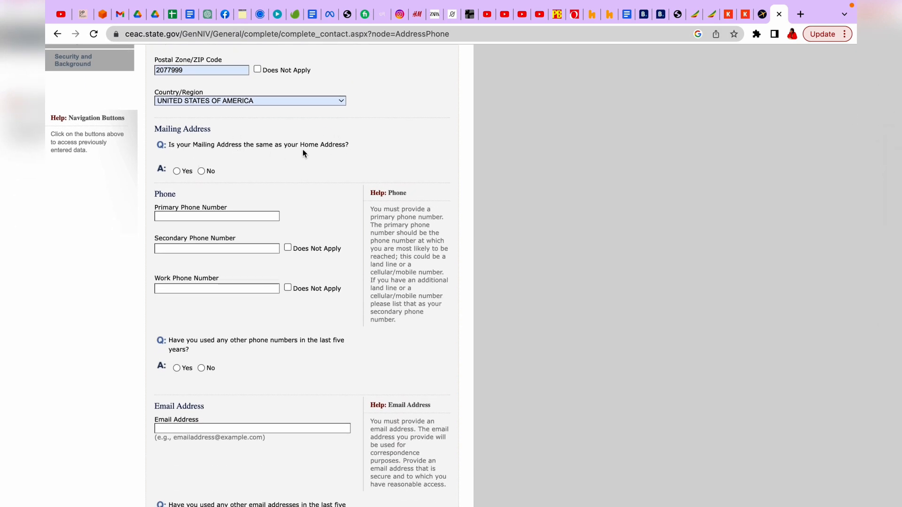
left_click(183, 172)
scroll(307, 226, "up", 5)
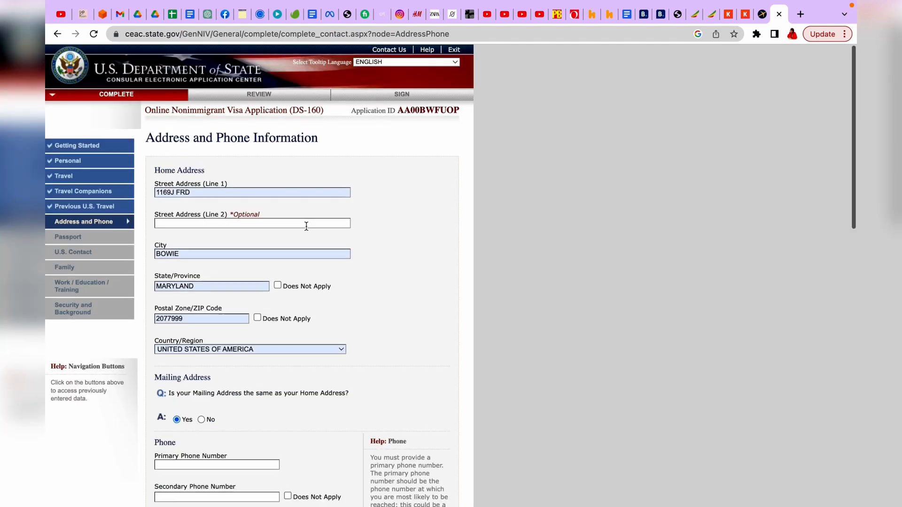
scroll(306, 226, "down", 7)
scroll(306, 226, "up", 1)
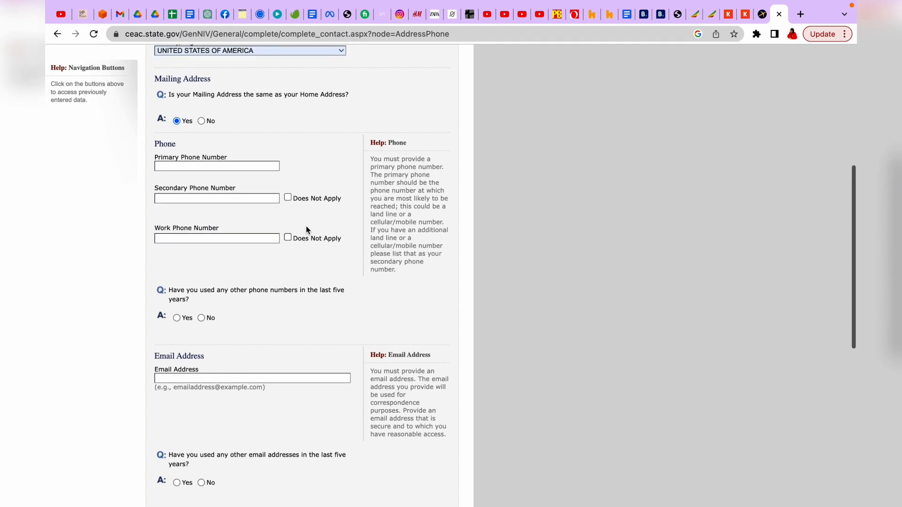
Step: Fill the primary phone number from a saved suggestion and answer No to other phone numbers
left_click(198, 165)
left_click(310, 150)
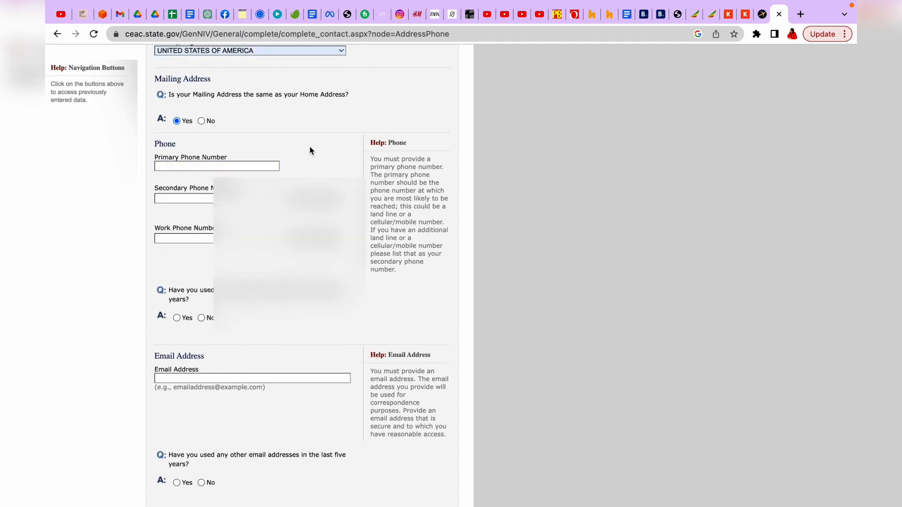
left_click(271, 163)
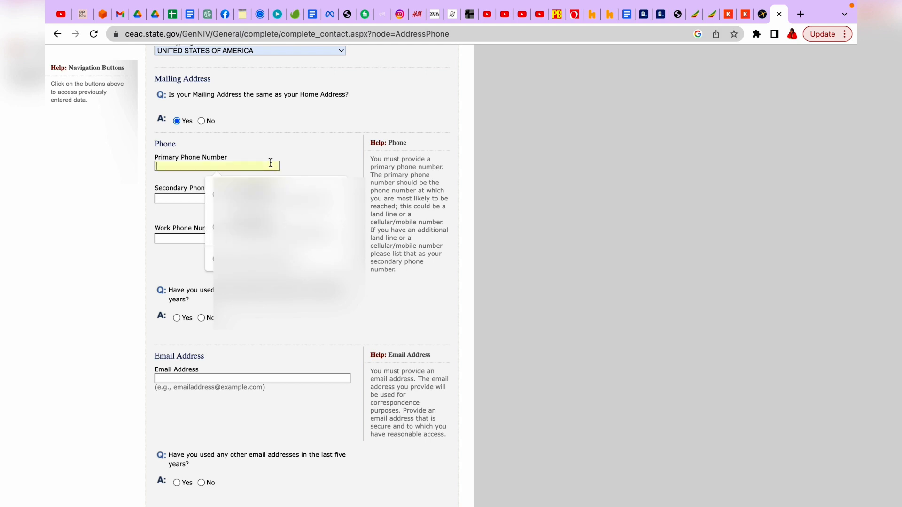
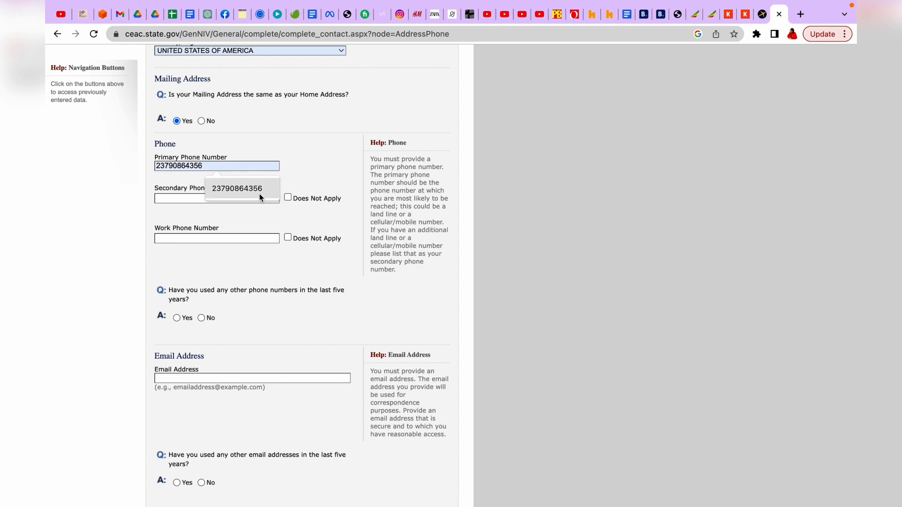
left_click(260, 192)
scroll(223, 187, "down", 1)
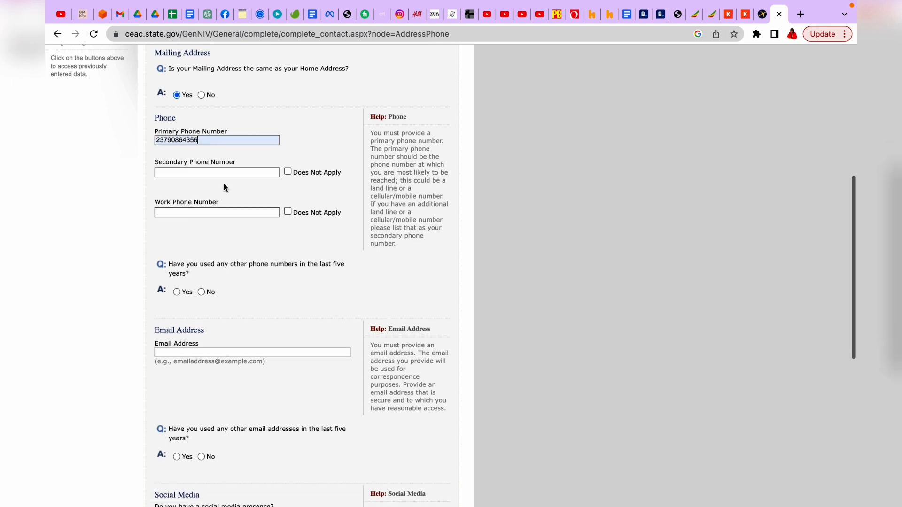
scroll(203, 212, "down", 2)
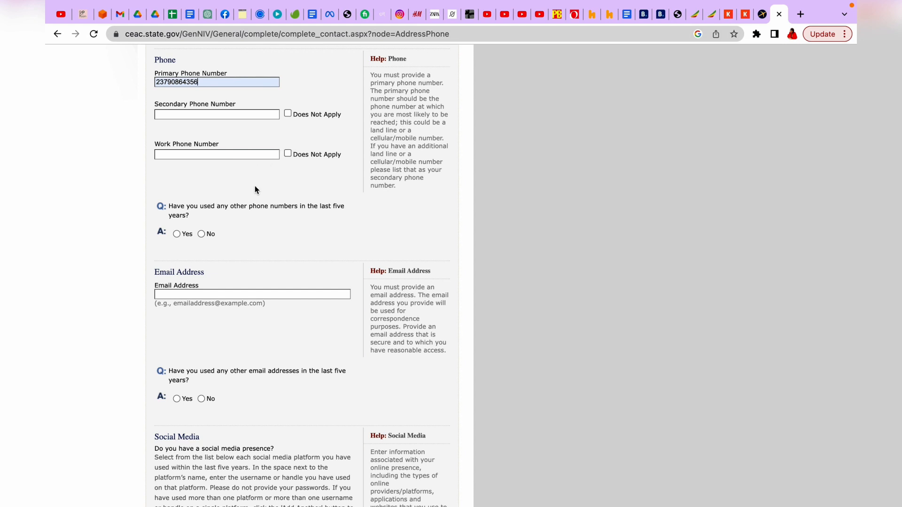
scroll(234, 215, "down", 2)
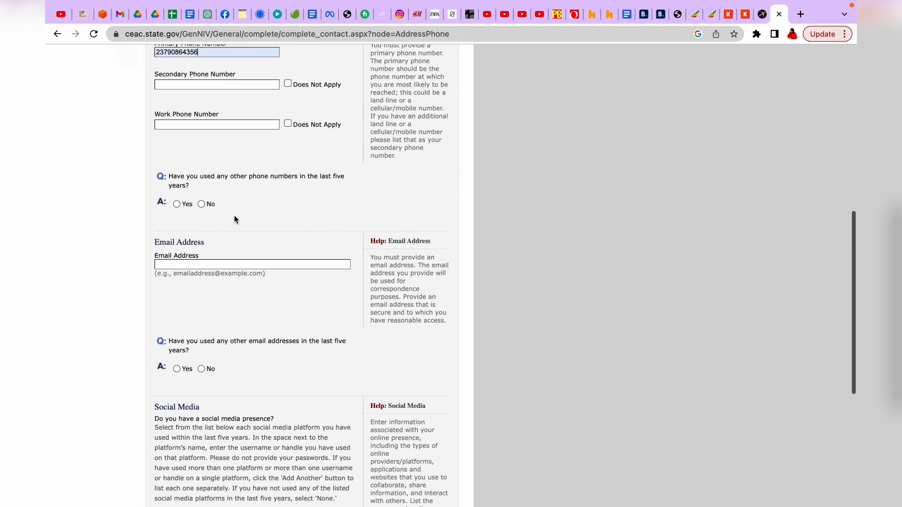
left_click(202, 178)
Step: Fill the email address from the saved suggestion and answer No to other email addresses
scroll(204, 181, "down", 5)
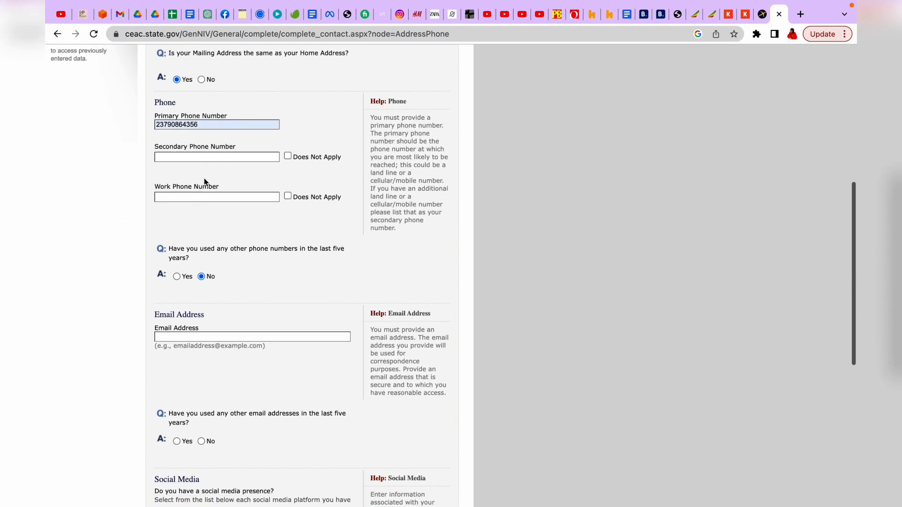
scroll(204, 181, "down", 3)
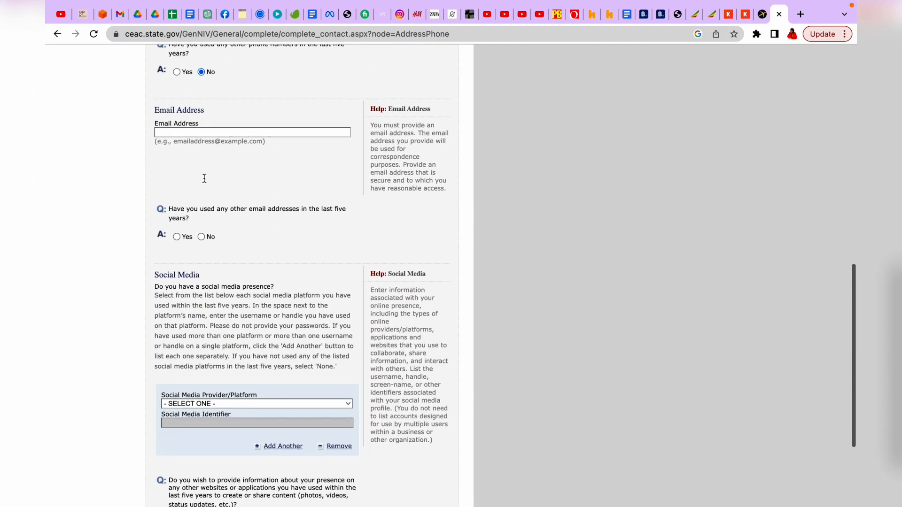
left_click(206, 133)
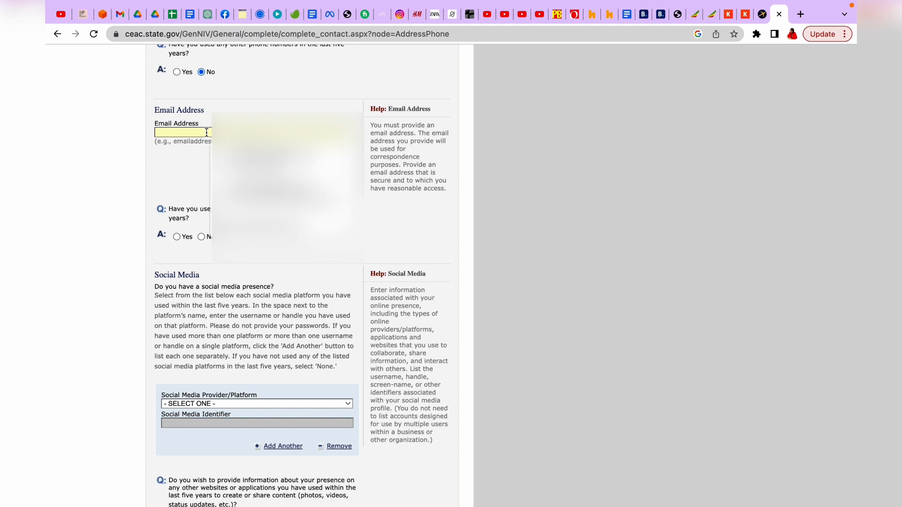
left_click(267, 161)
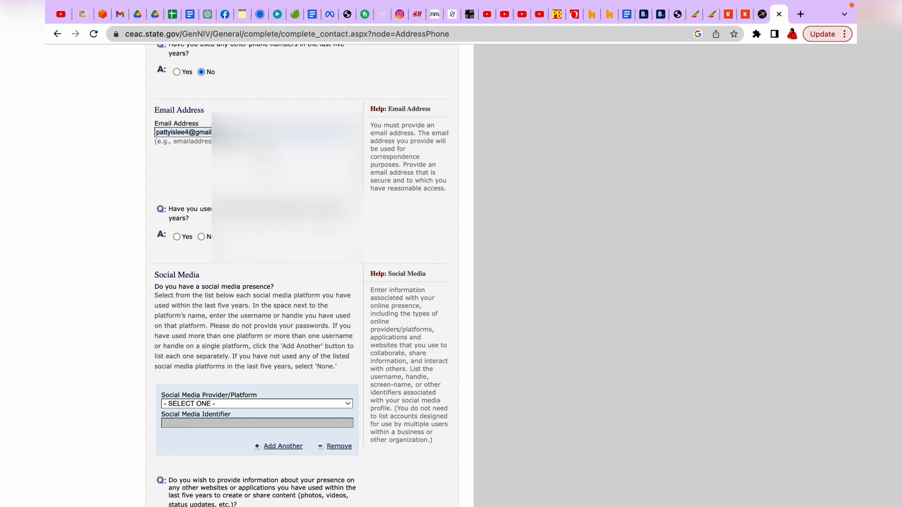
scroll(264, 157, "down", 4)
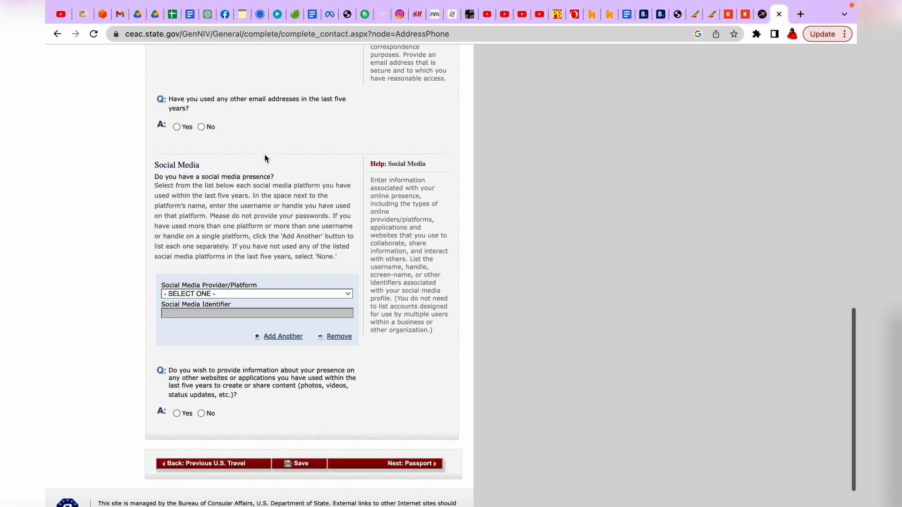
left_click(201, 127)
scroll(250, 166, "down", 15)
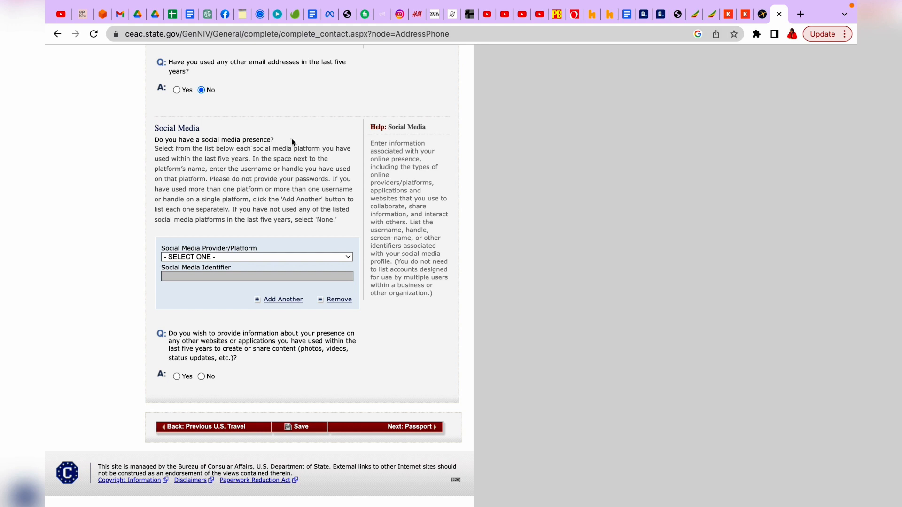
Step: Select FACEBOOK as the social media platform, leaving the cursor in its blank identifier field
left_click(349, 257)
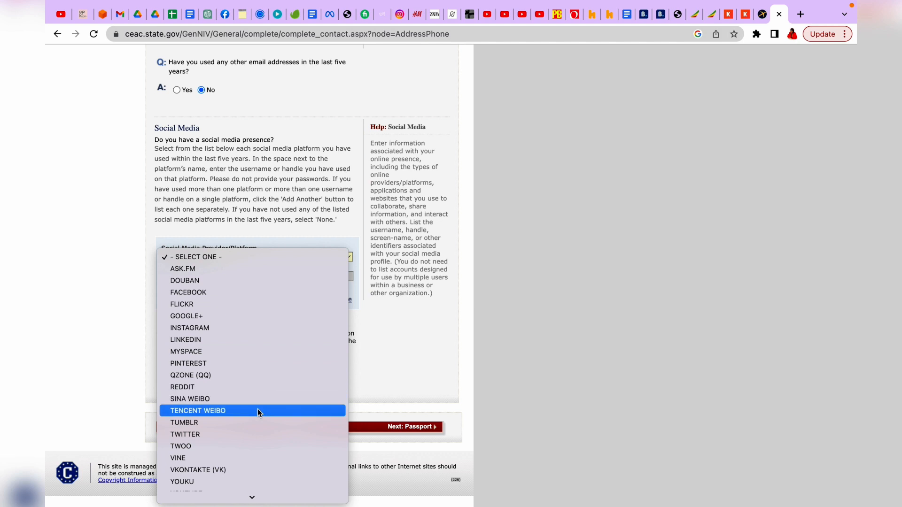
scroll(258, 409, "down", 1)
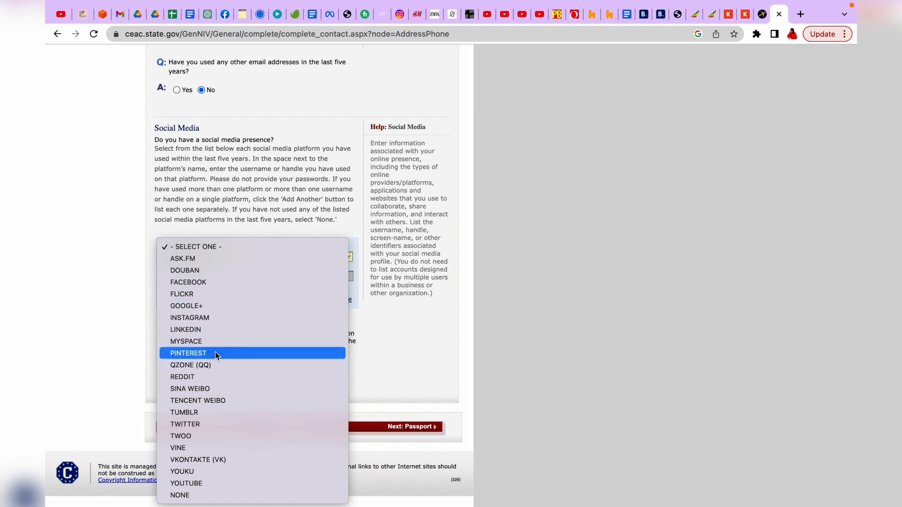
left_click(226, 284)
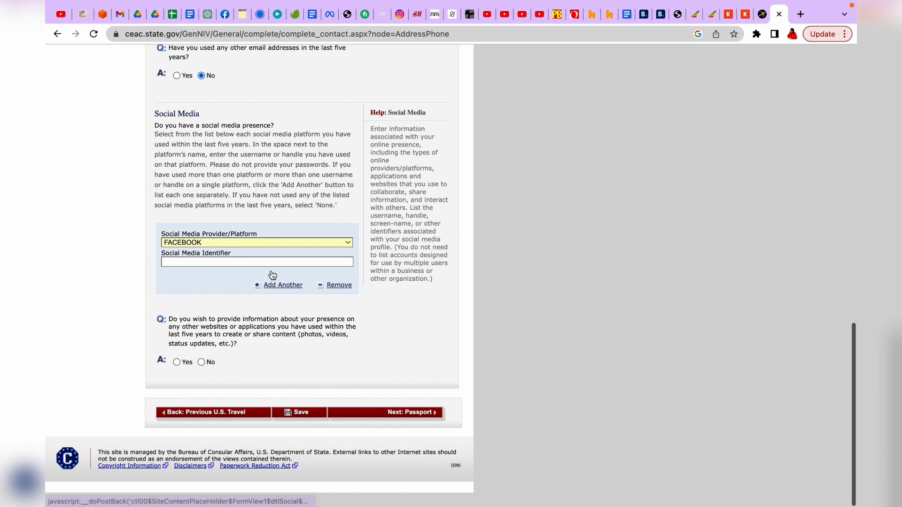
left_click(232, 278)
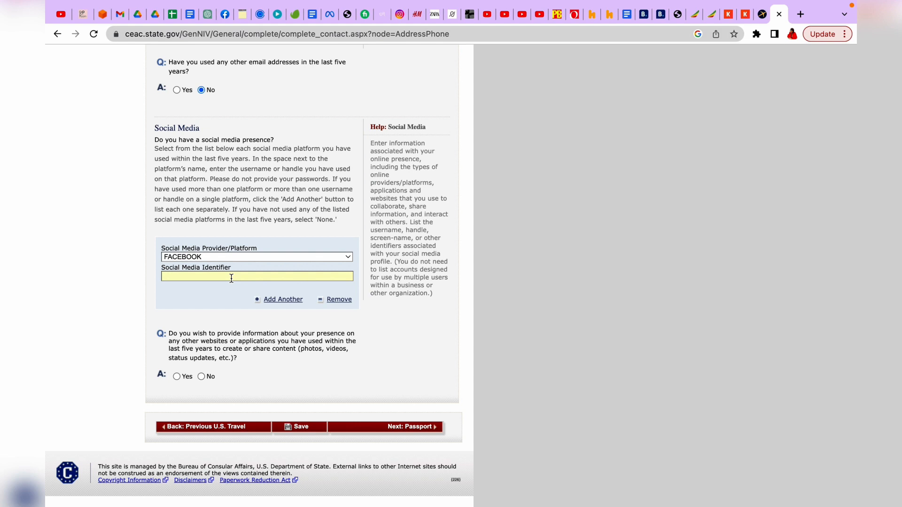
Step: Copy the Facebook page's web address from the reloaded Facebook tab and return to the DS-160 form
left_click(225, 16)
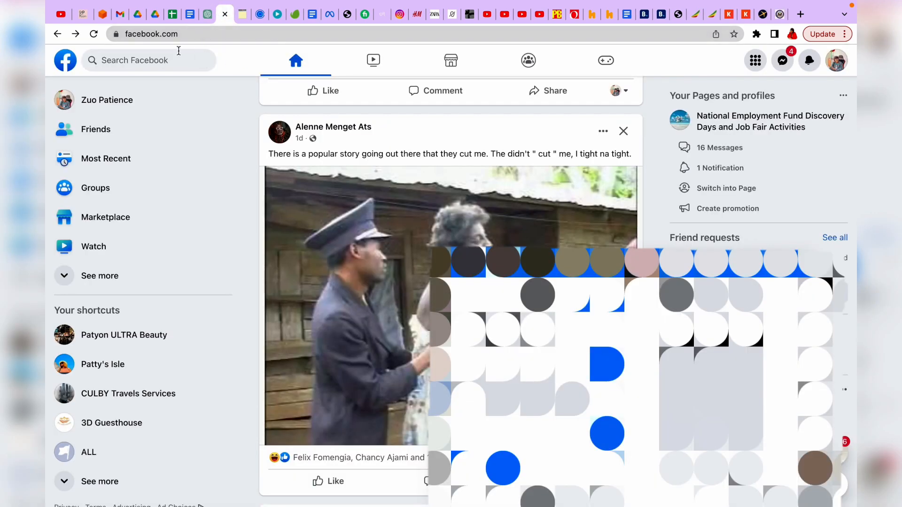
left_click(68, 65)
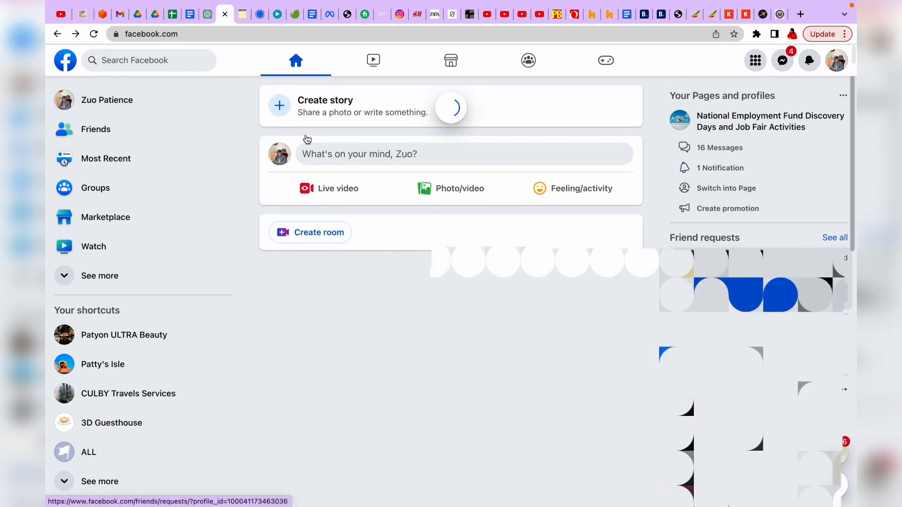
left_click(149, 35)
right_click(149, 36)
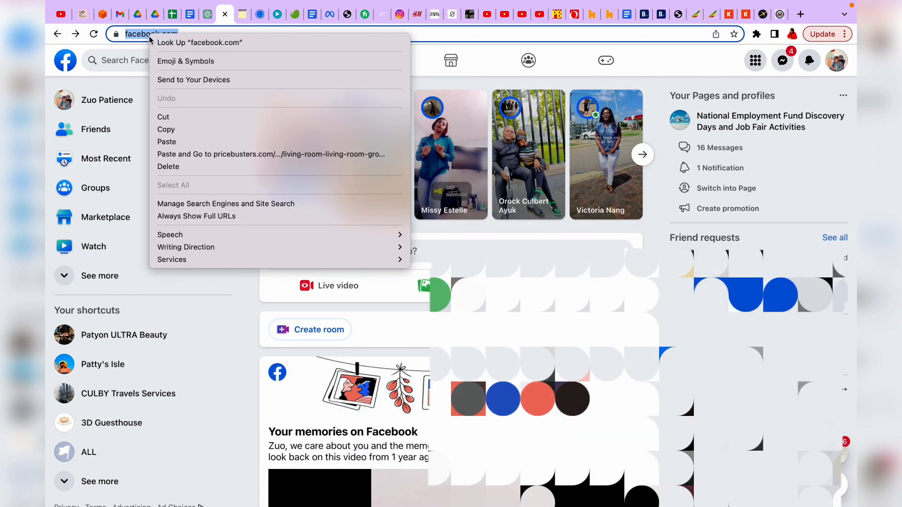
left_click(175, 129)
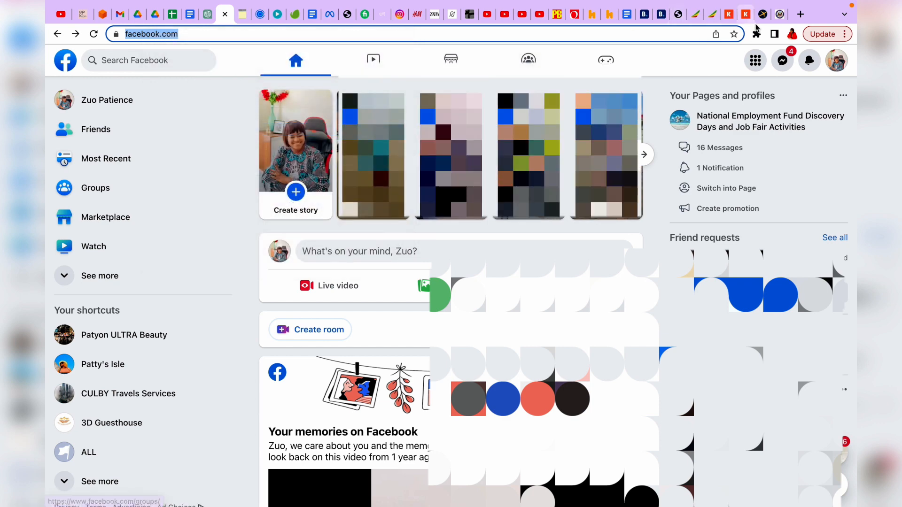
left_click(780, 18)
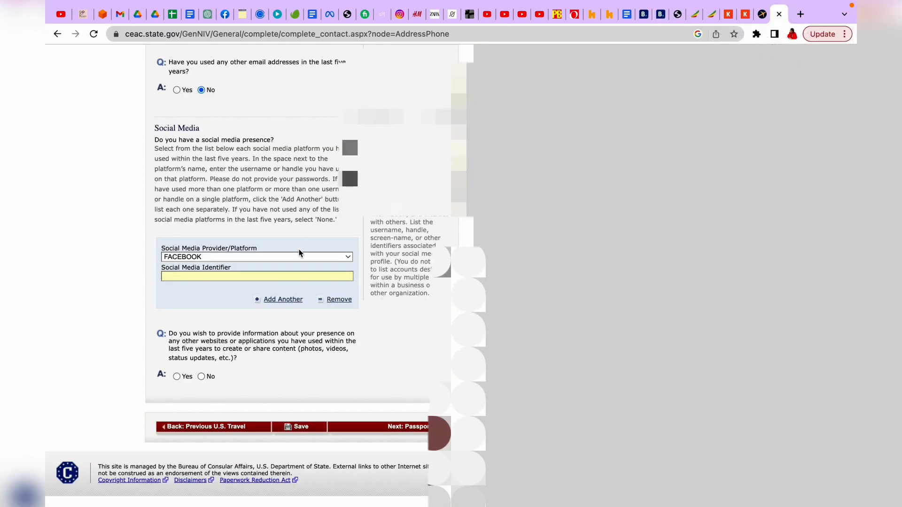
right_click(240, 276)
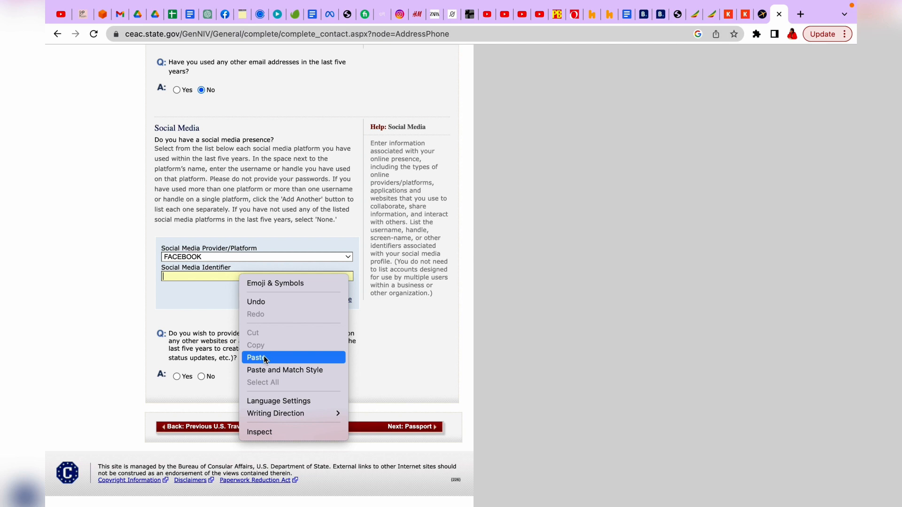
left_click(256, 357)
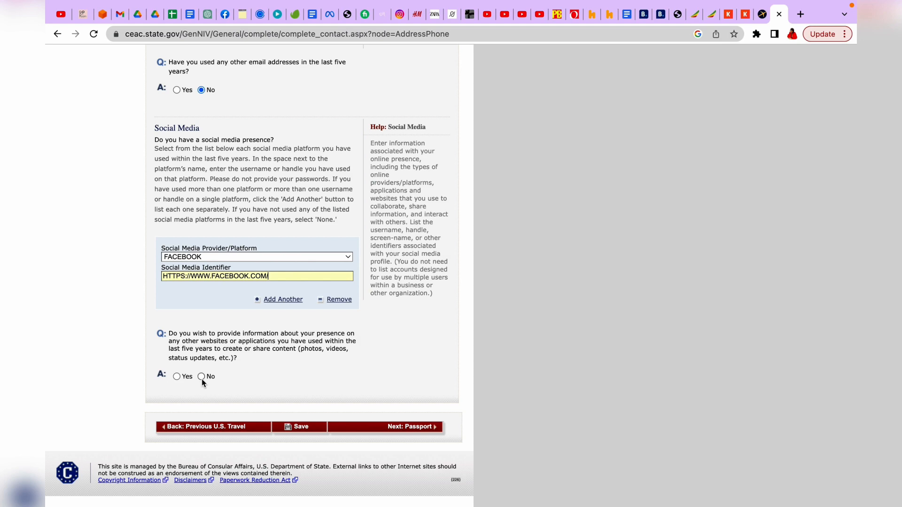
scroll(203, 382, "up", 3)
scroll(261, 429, "down", 3)
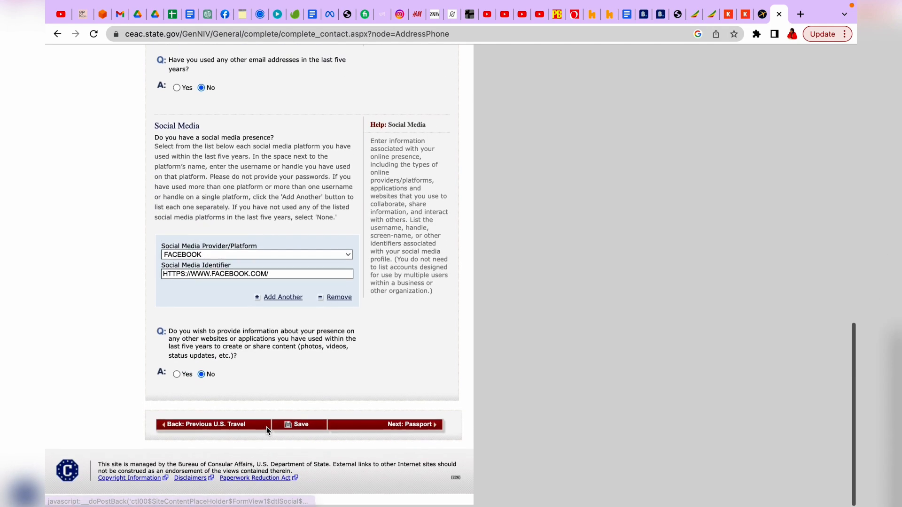
left_click(394, 433)
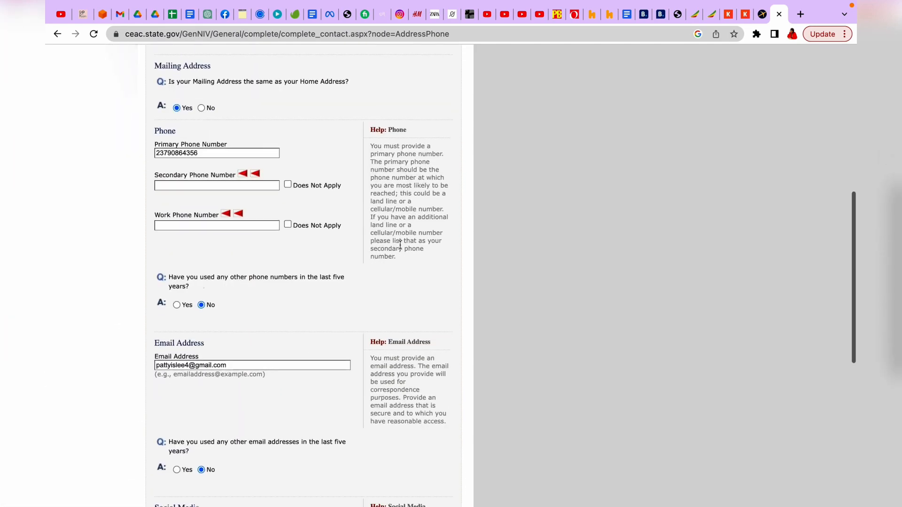
Step: Choose REGULAR as the passport document type and enter the passport number
scroll(310, 282, "down", 1)
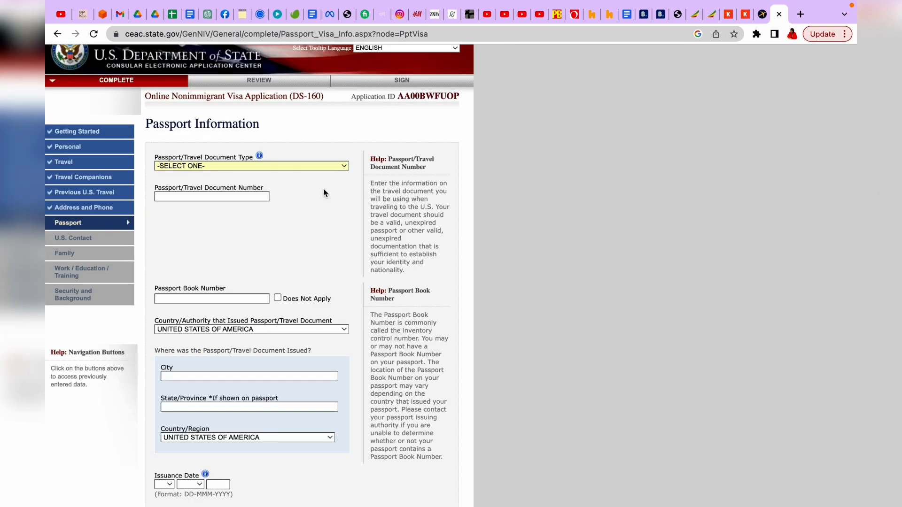
left_click(345, 167)
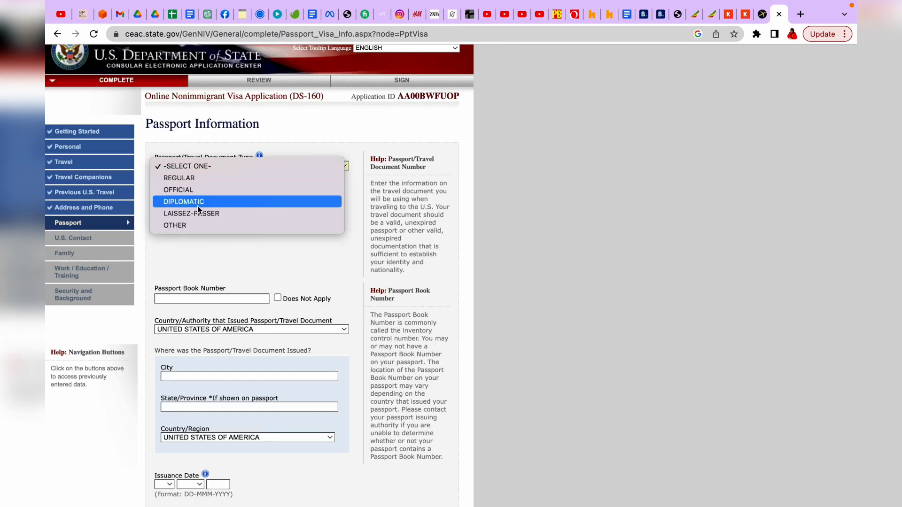
left_click(223, 181)
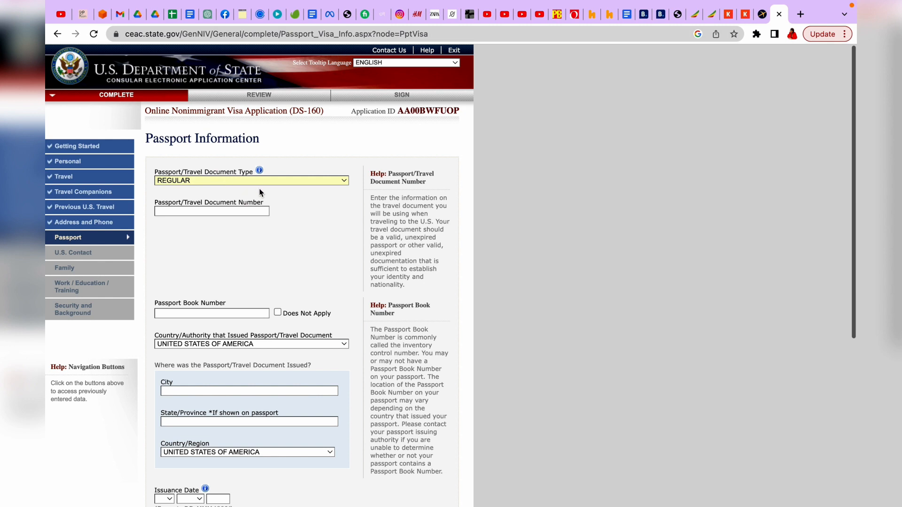
left_click(223, 211)
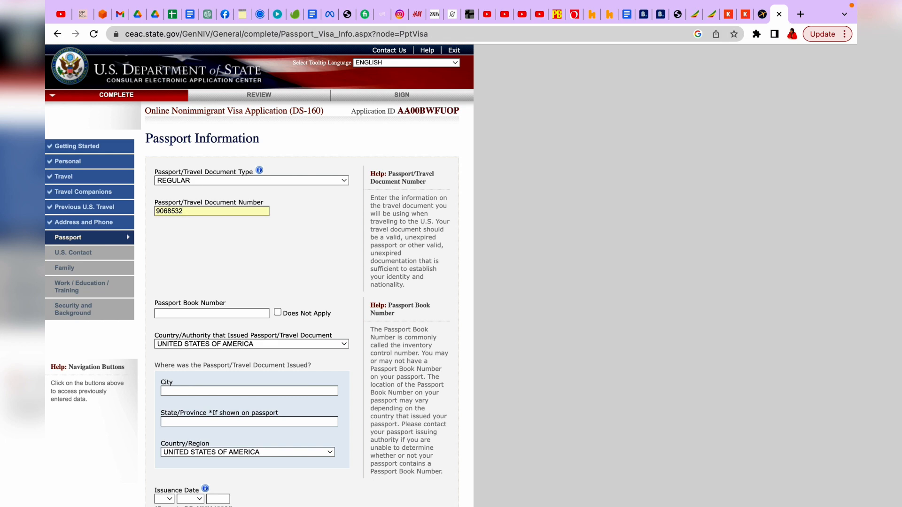
scroll(180, 176, "down", 5)
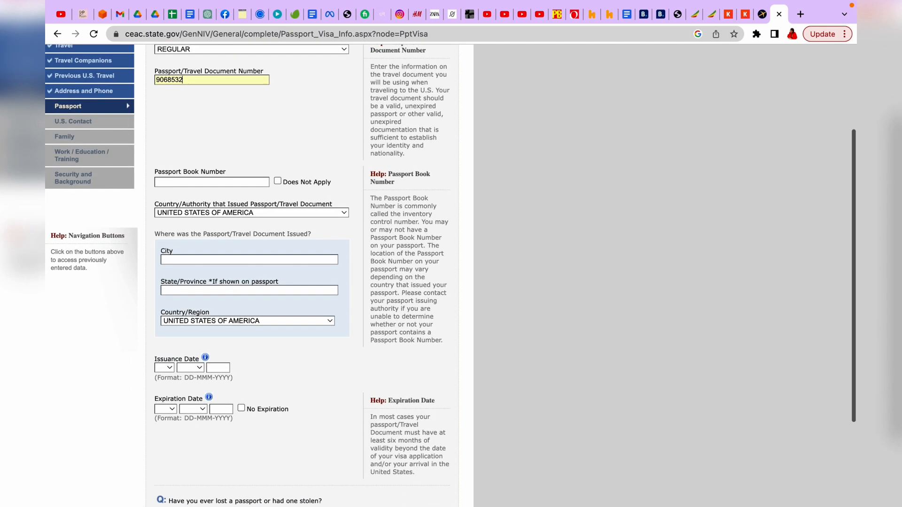
Step: Mark the passport book number not applicable and set CAMEROON as the issuing country
left_click(278, 172)
scroll(277, 170, "down", 3)
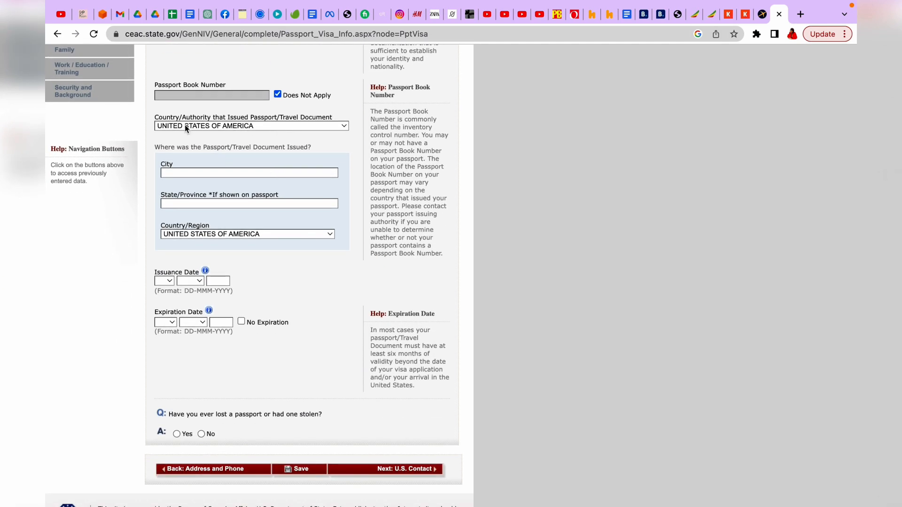
left_click(344, 126)
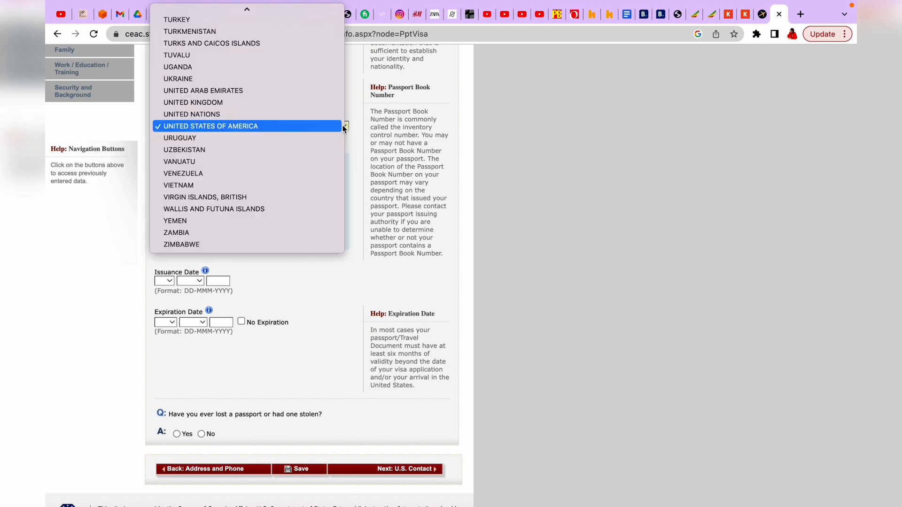
scroll(268, 112, "up", 15)
scroll(267, 111, "up", 20)
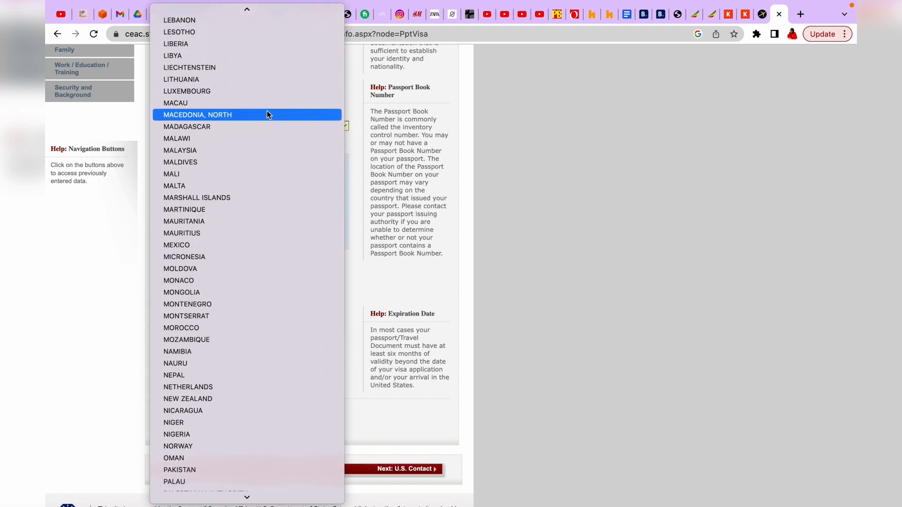
scroll(267, 110, "up", 5)
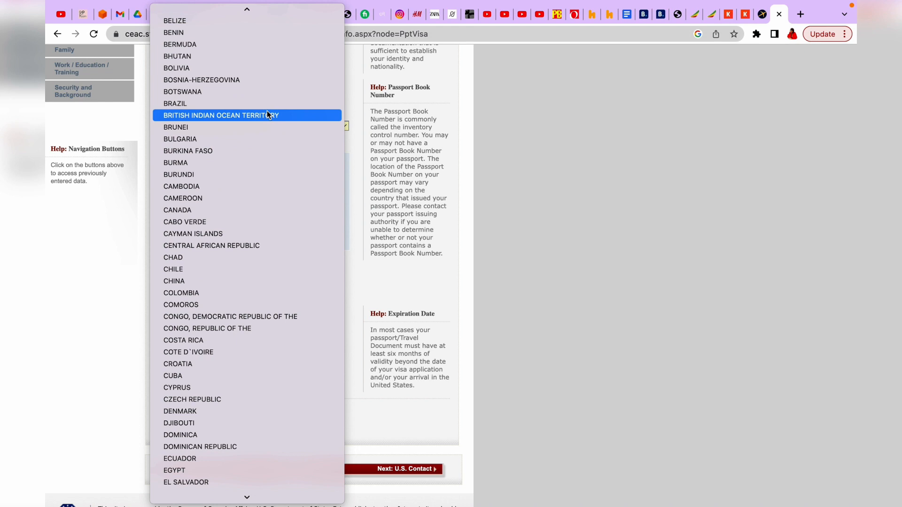
left_click(216, 198)
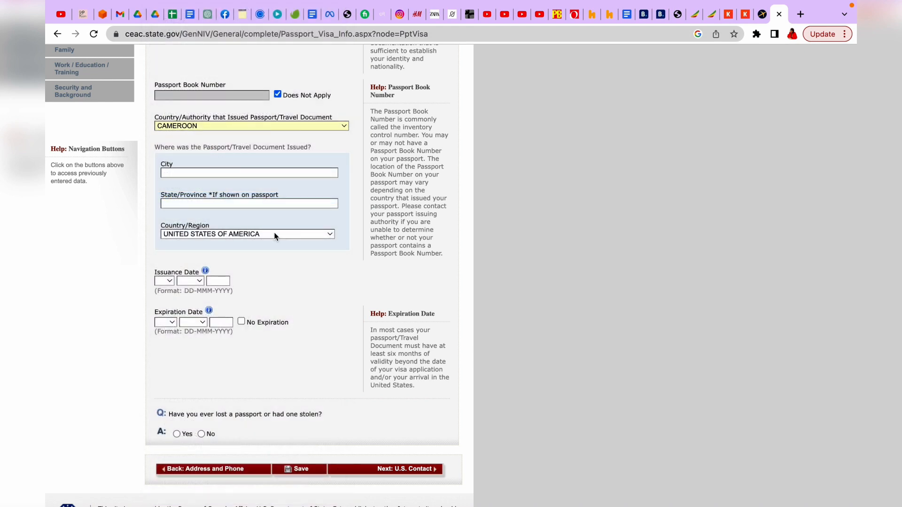
scroll(282, 211, "down", 2)
Step: Set the place of issue to State/Province YAOUNDE, Country/Region CAMEROON
left_click(266, 159)
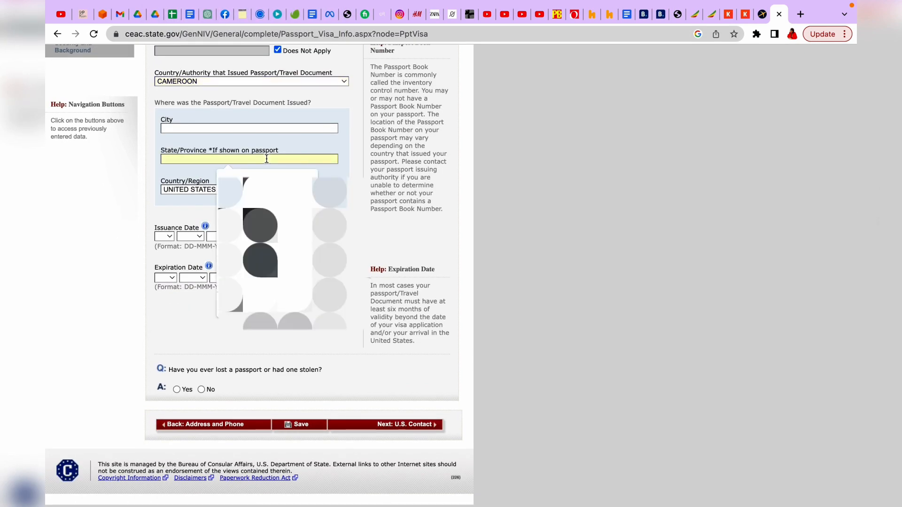
type("YAOUNDE")
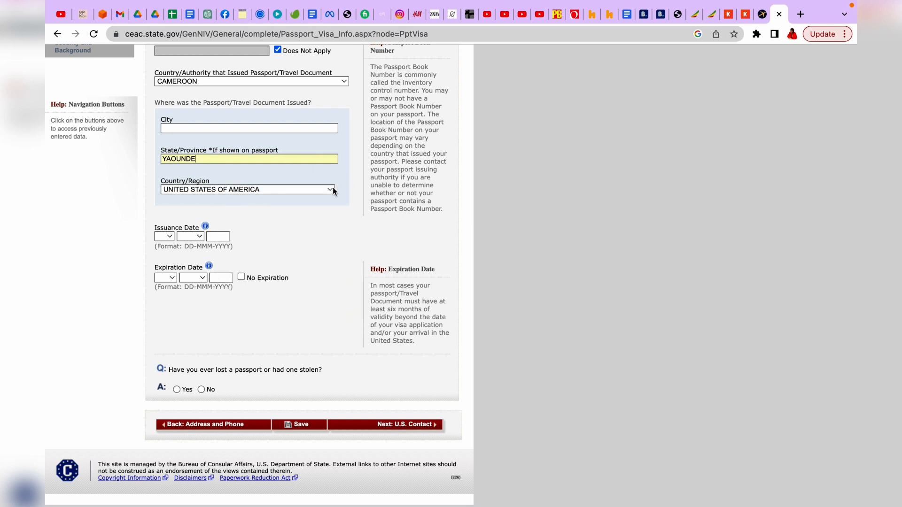
left_click(331, 189)
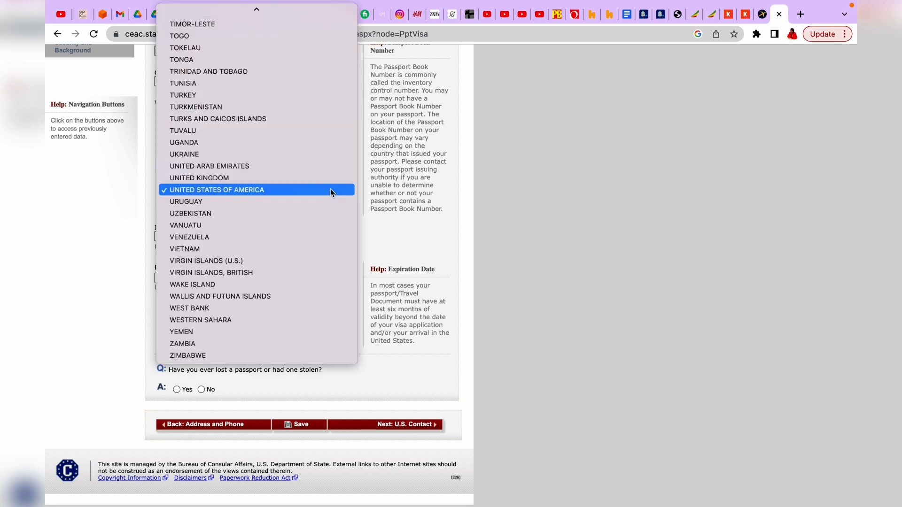
scroll(268, 184, "up", 15)
scroll(268, 183, "up", 5)
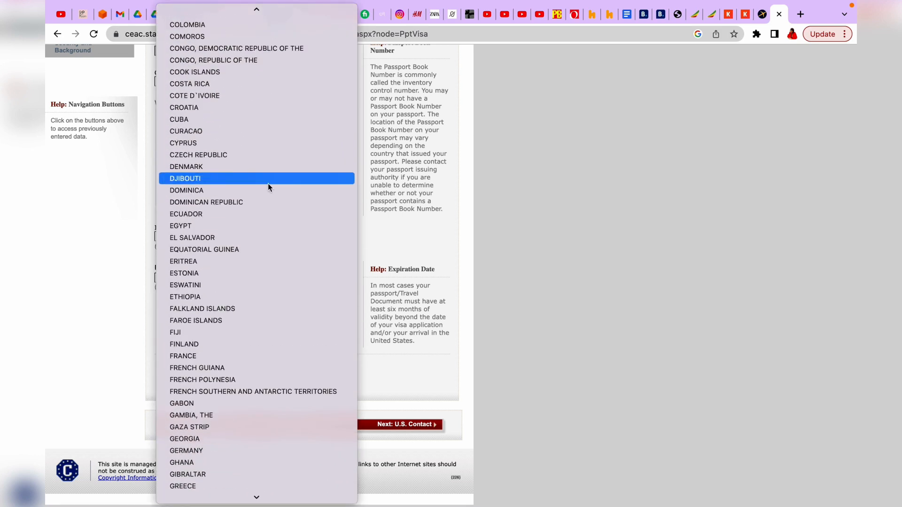
scroll(241, 62, "up", 2)
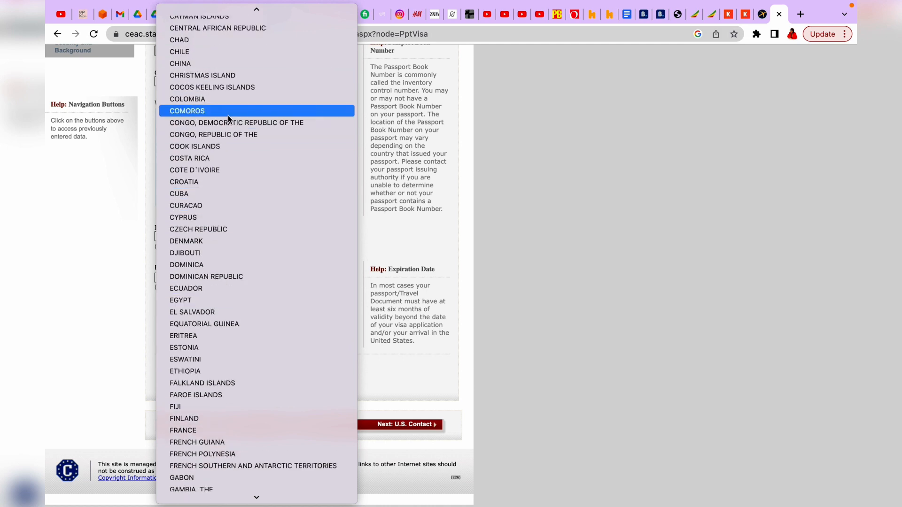
scroll(227, 114, "up", 10)
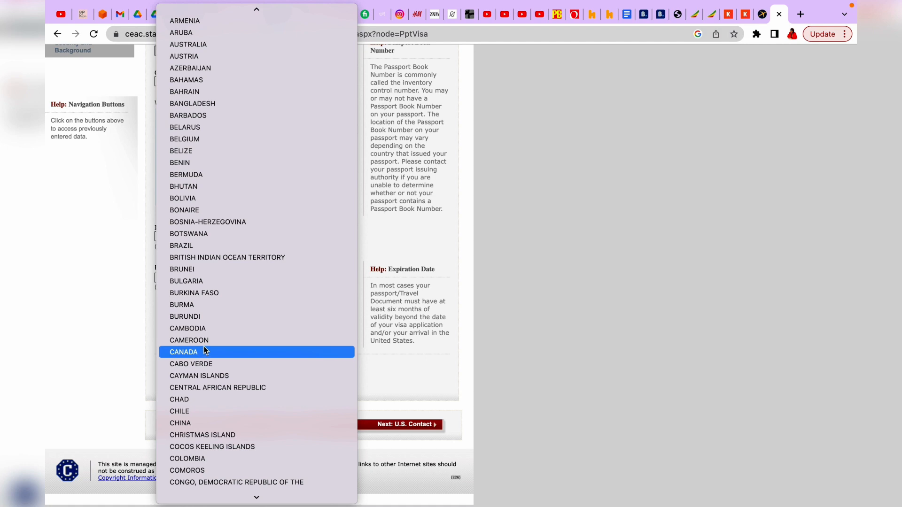
left_click(211, 341)
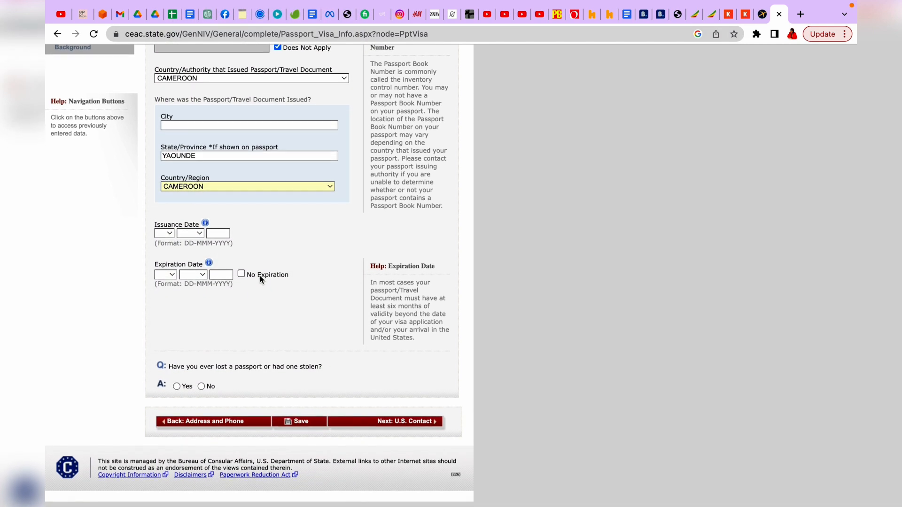
scroll(176, 242, "up", 1)
Step: Set the passport issuance date to 03 FEB 2021
left_click(169, 237)
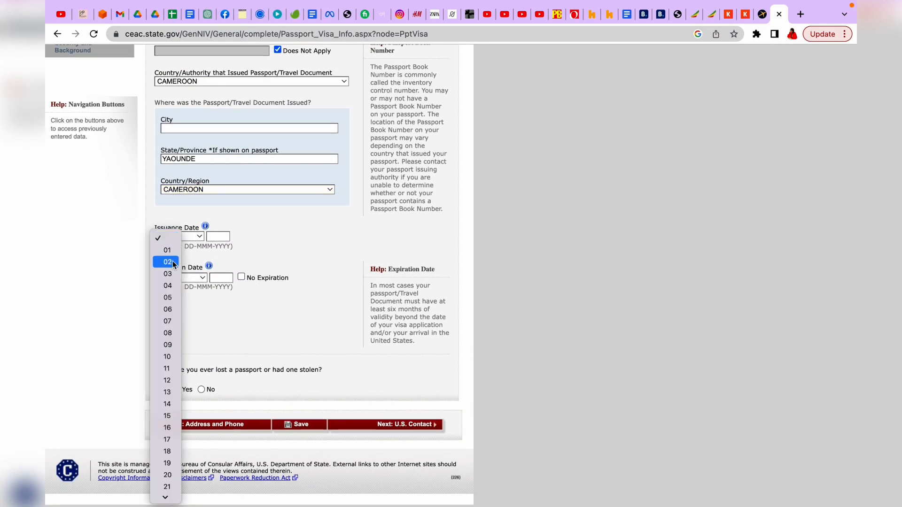
left_click(170, 277)
left_click(197, 237)
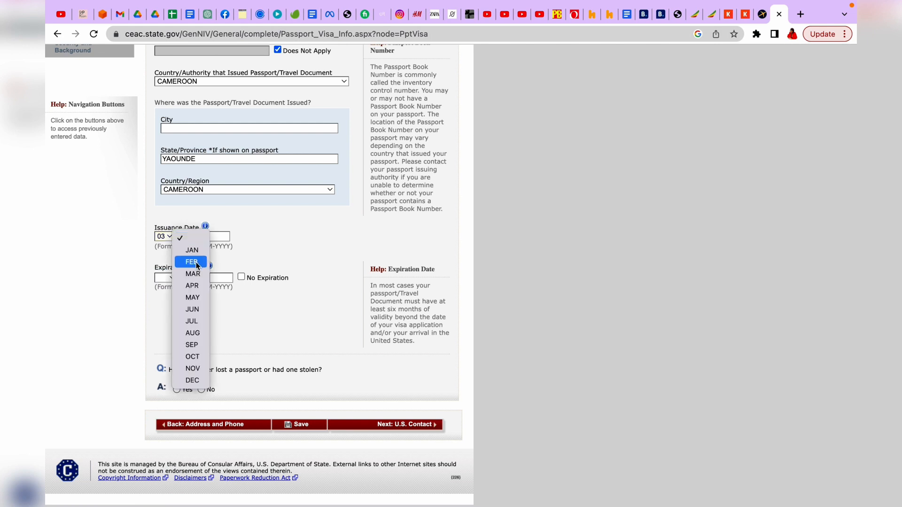
left_click(191, 261)
left_click(218, 236)
type("2011")
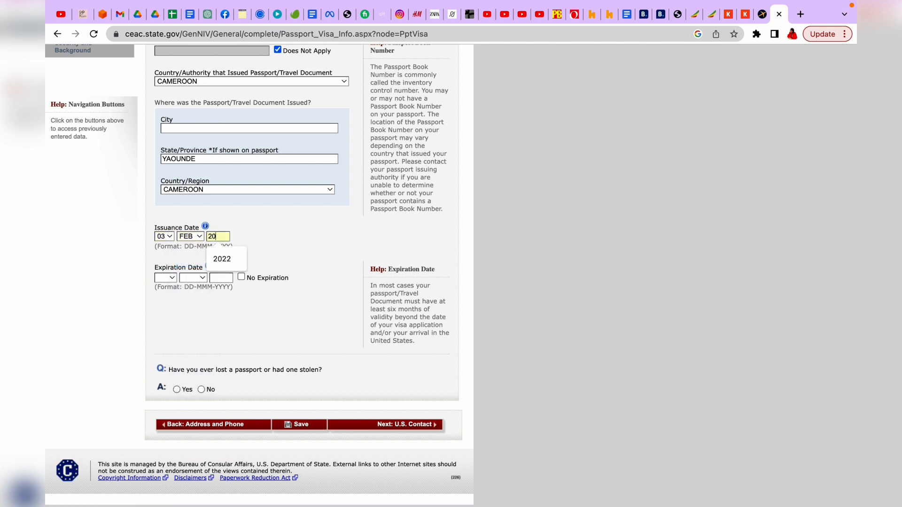
Step: Set the passport expiration date to 03 FEB 2026
left_click(172, 279)
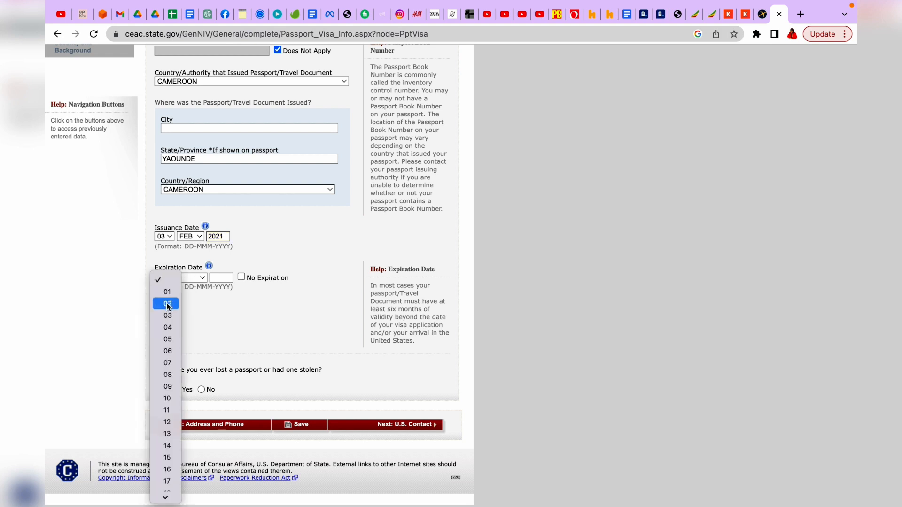
left_click(172, 317)
left_click(202, 280)
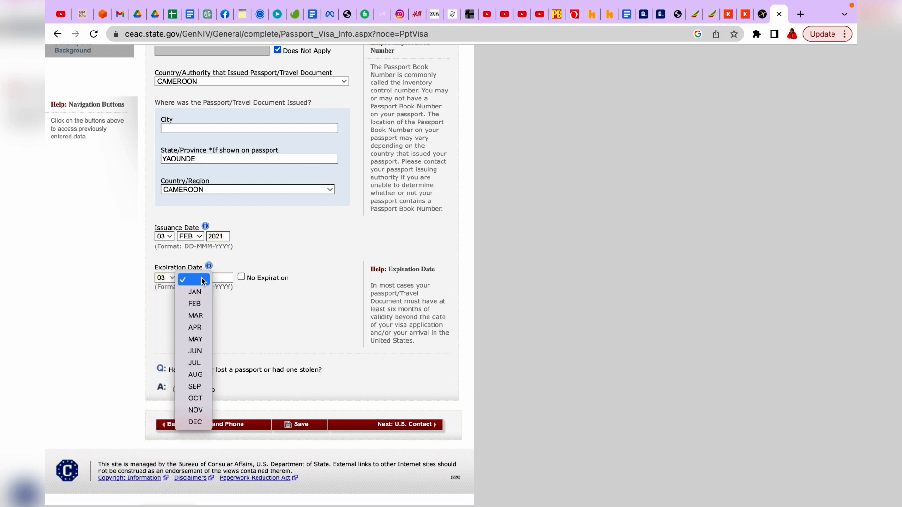
key("f")
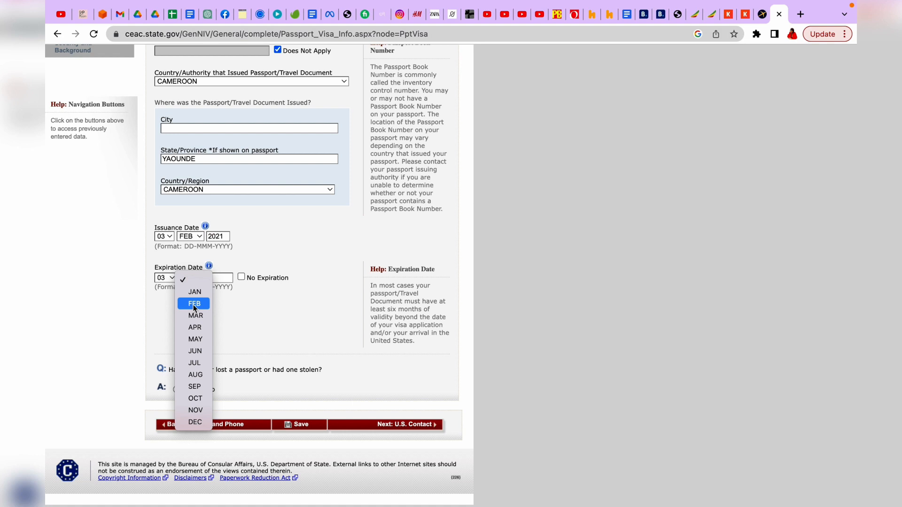
left_click(193, 304)
left_click(220, 277)
type("2026")
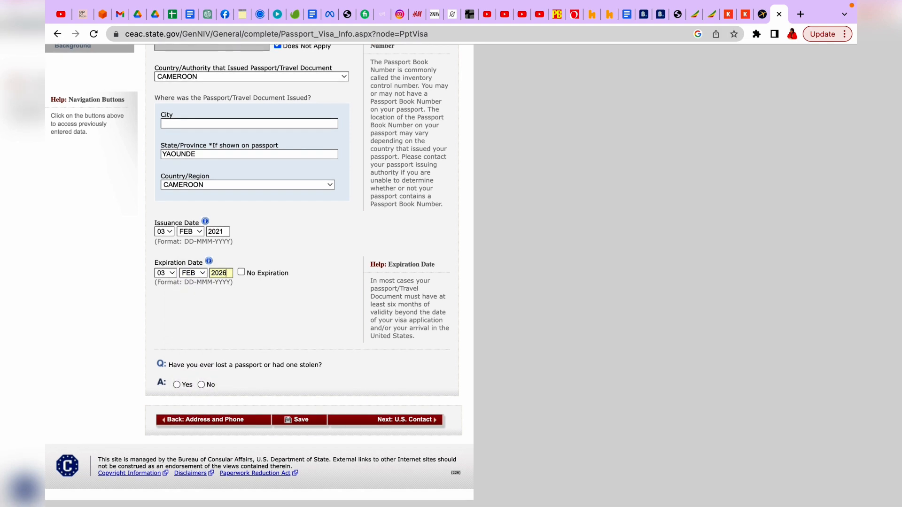
Step: Answer No to the lost-or-stolen passport question
left_click(201, 389)
scroll(201, 392, "up", 3)
scroll(246, 396, "down", 3)
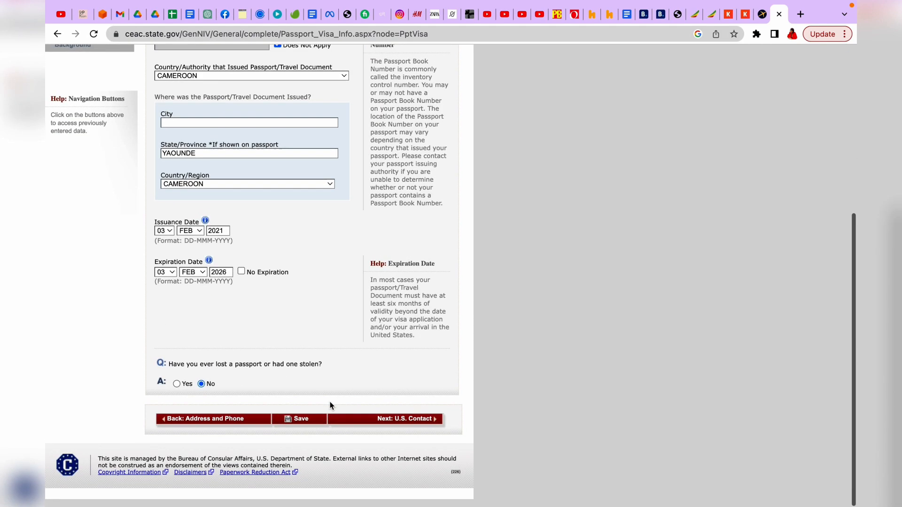
left_click(177, 385)
scroll(179, 390, "up", 3)
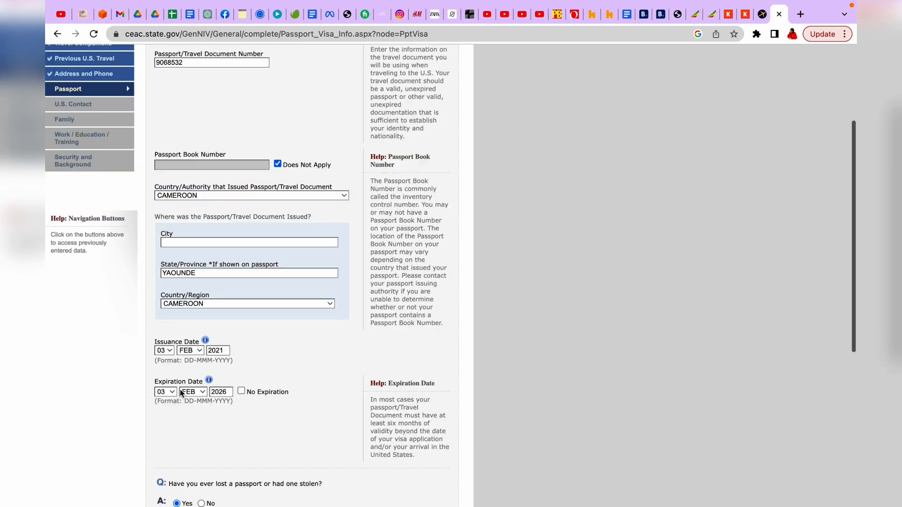
scroll(222, 393, "down", 7)
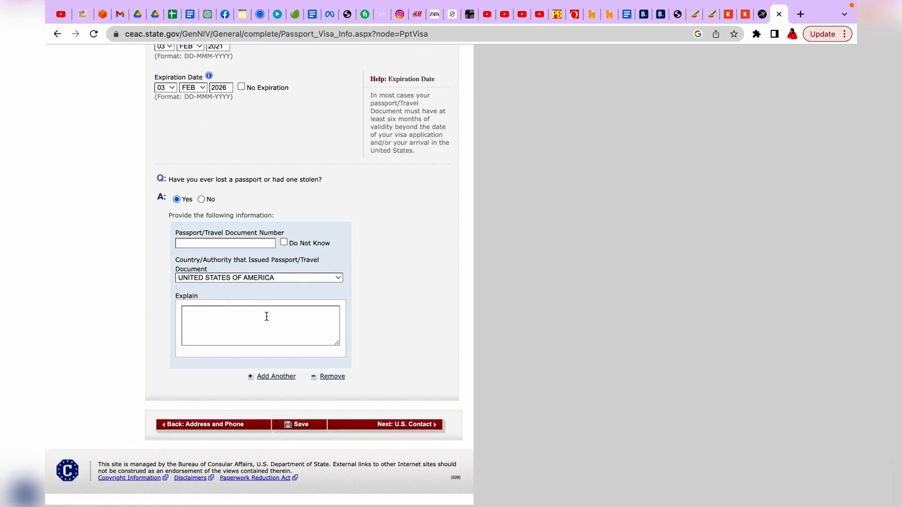
left_click(202, 200)
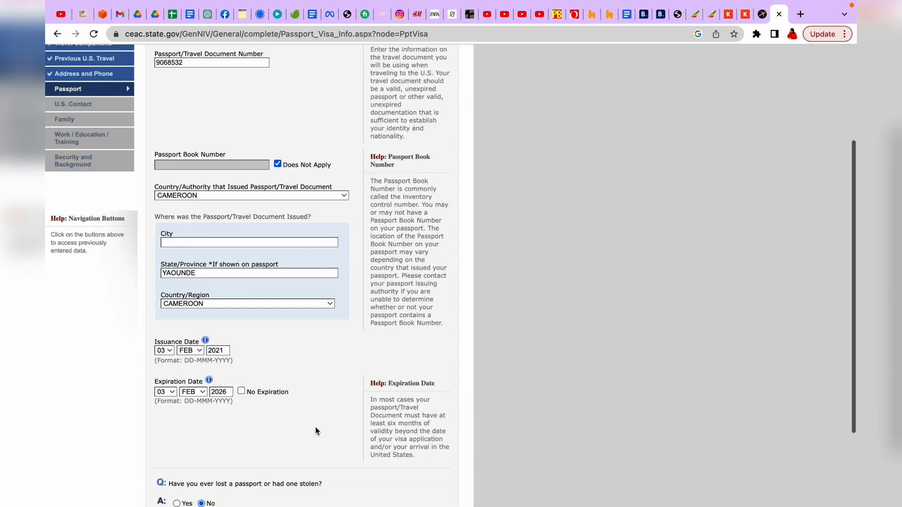
scroll(315, 427, "down", 3)
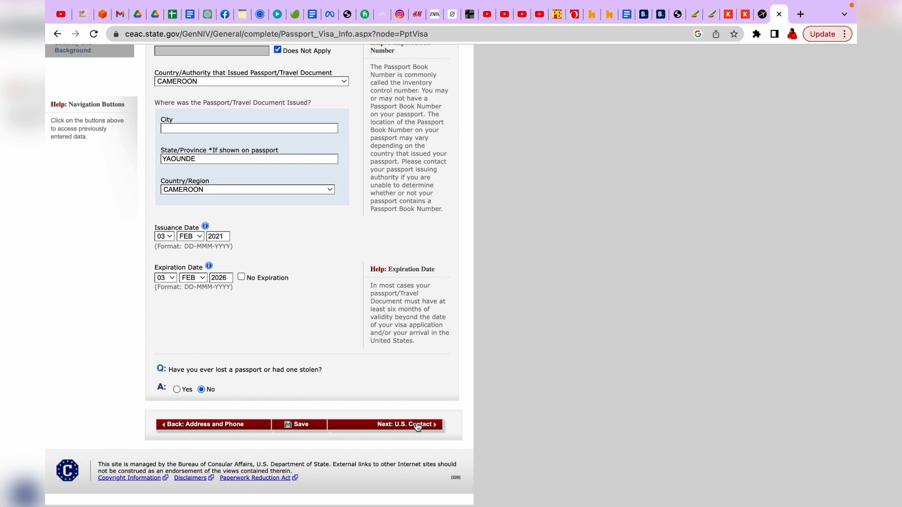
Step: Try to continue to U.S. Contact, then fill the missing issuing City with YAOUNDE
left_click(406, 426)
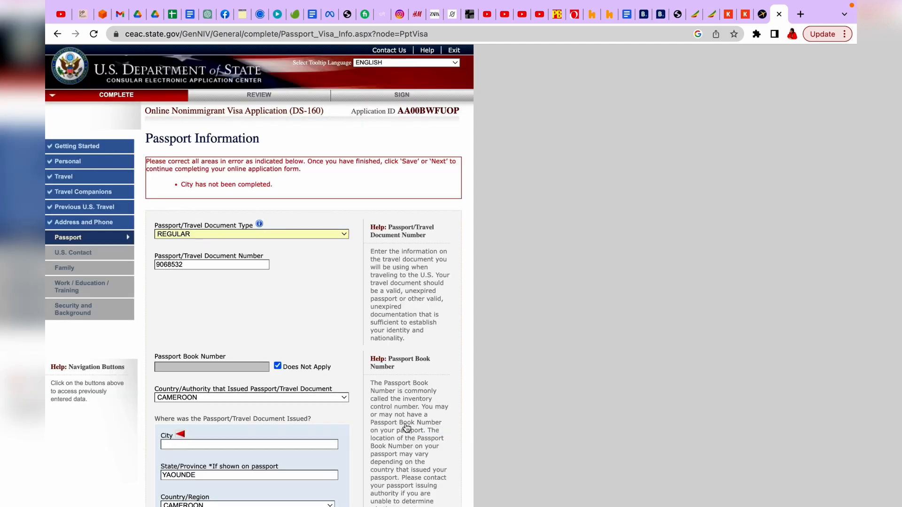
scroll(290, 271, "down", 6)
scroll(291, 272, "up", 2)
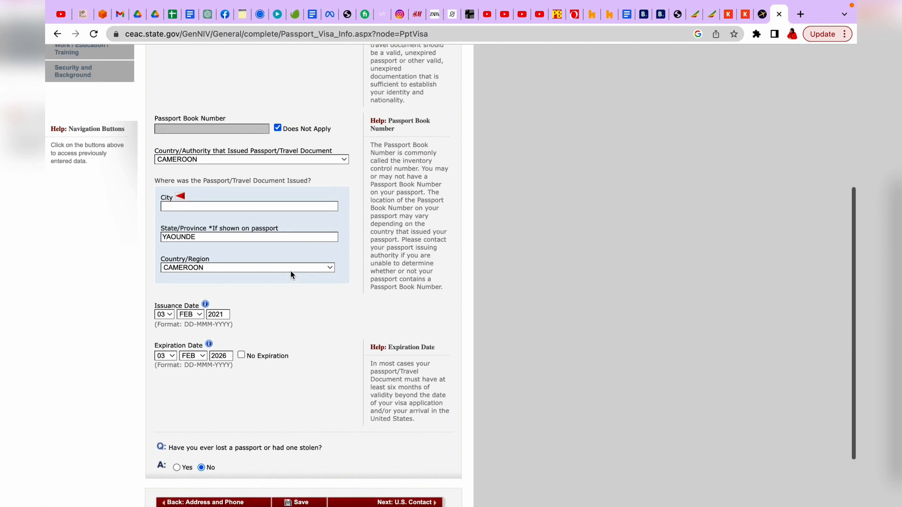
left_click(227, 208)
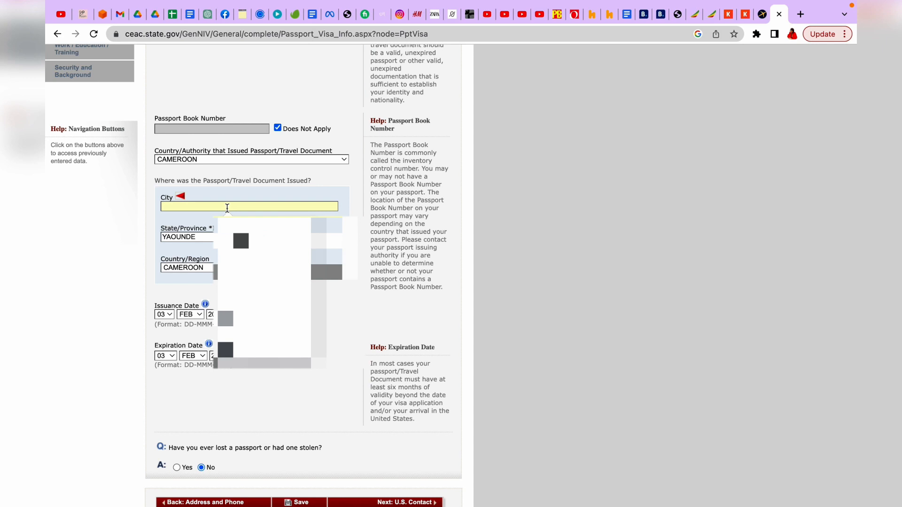
type("YAOUNDE")
Step: Replace the issuing State/Province YAOUNDE with CENTRAL PROVONCE
scroll(305, 282, "down", 3)
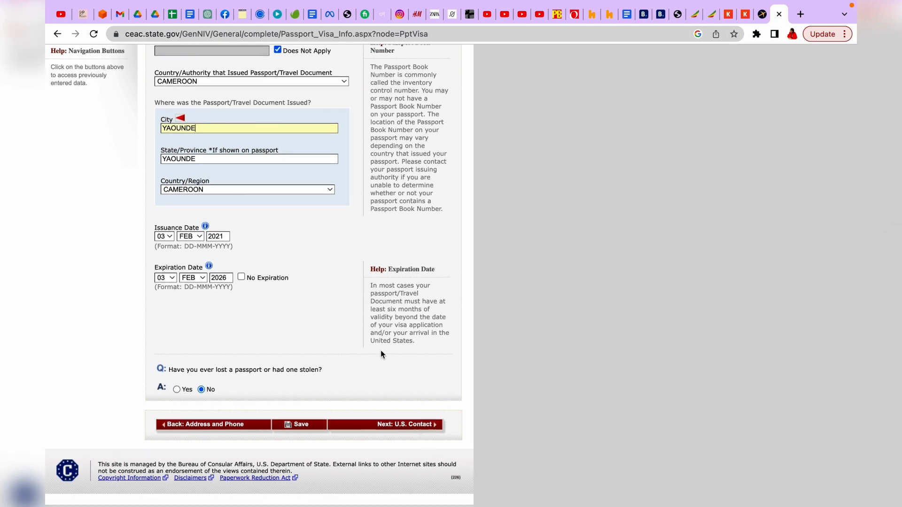
left_click(203, 159)
left_click_drag(203, 158, 159, 159)
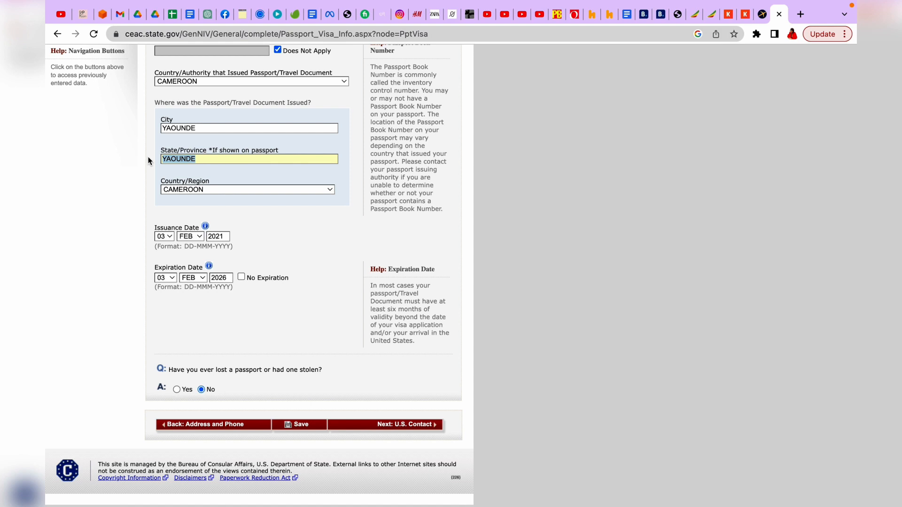
type("CENTRAL PROVONCE")
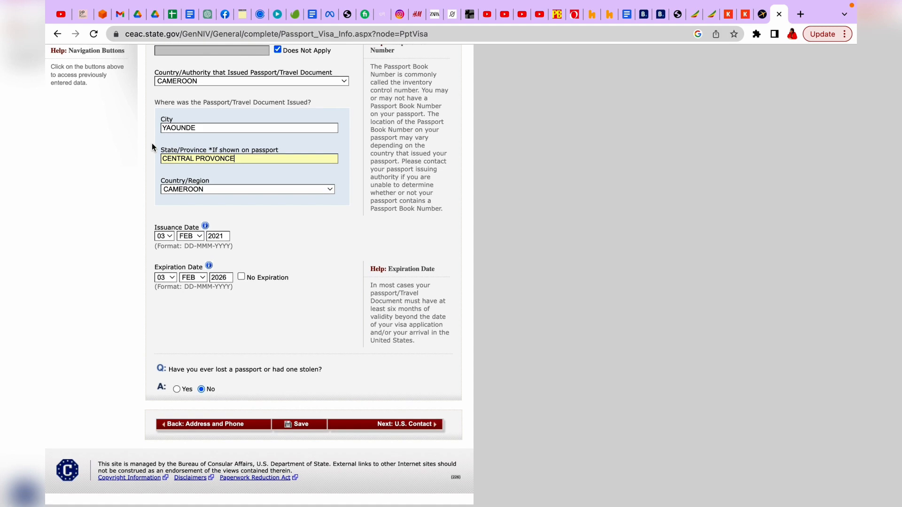
Step: On the U.S. Point of Contact page, enter the contact person's surname and given names
left_click(390, 425)
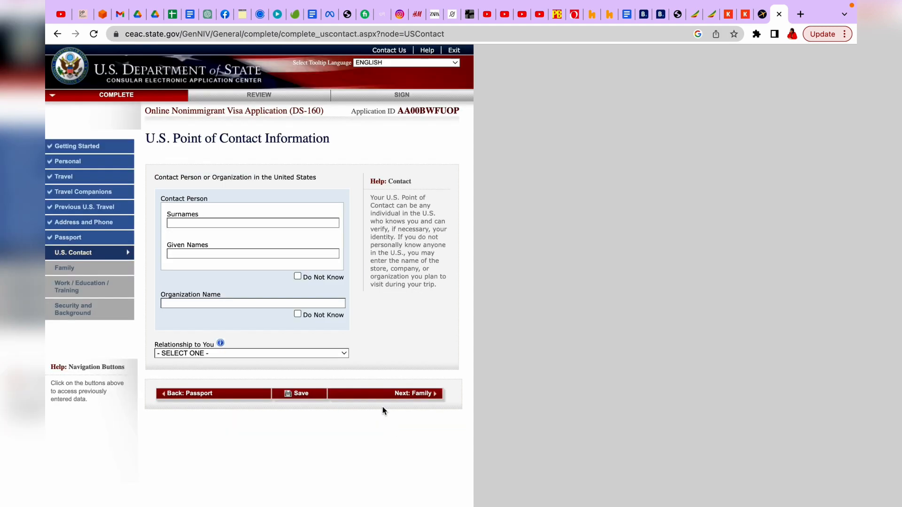
scroll(367, 264, "down", 2)
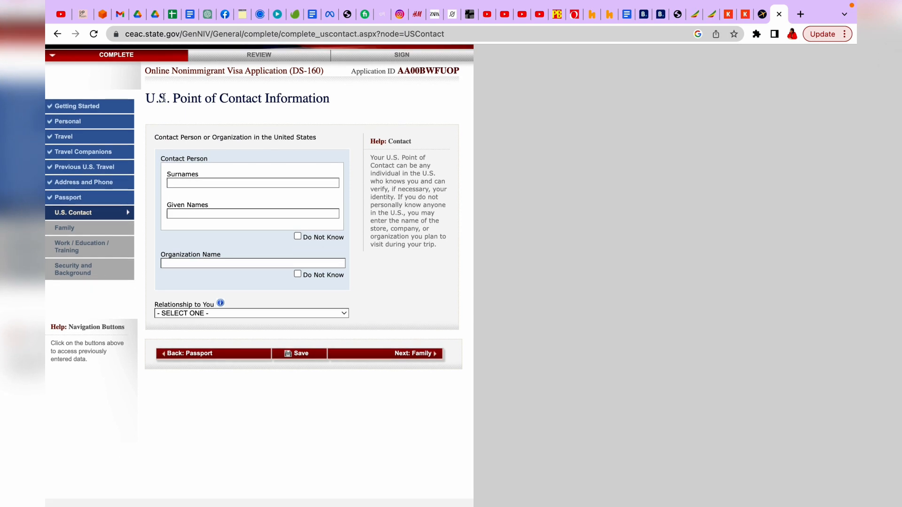
left_click(198, 182)
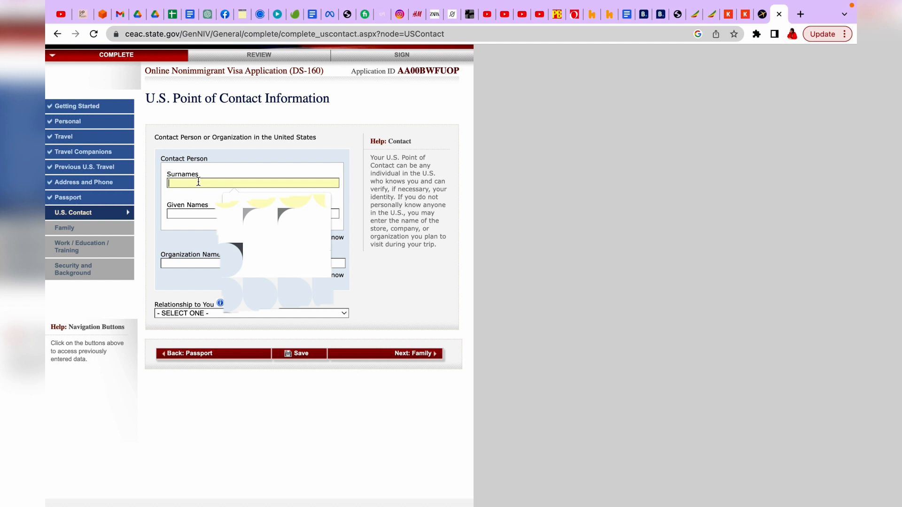
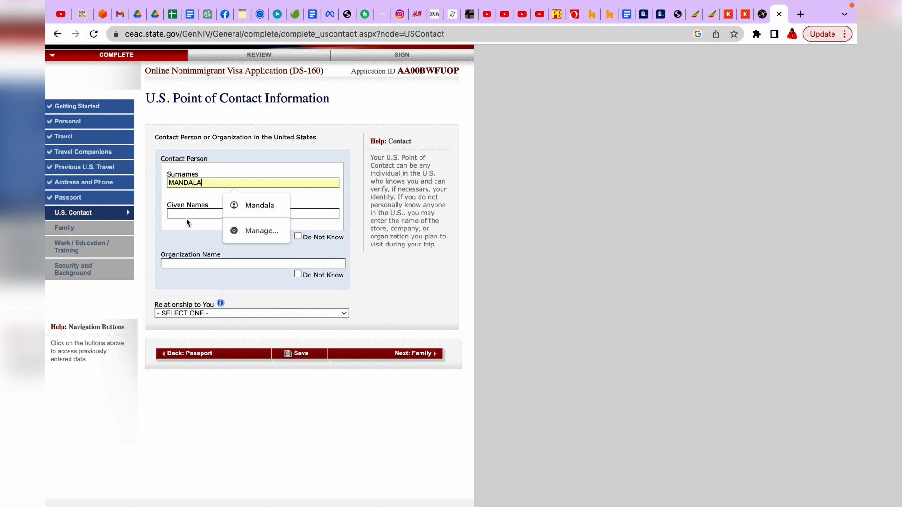
left_click(187, 216)
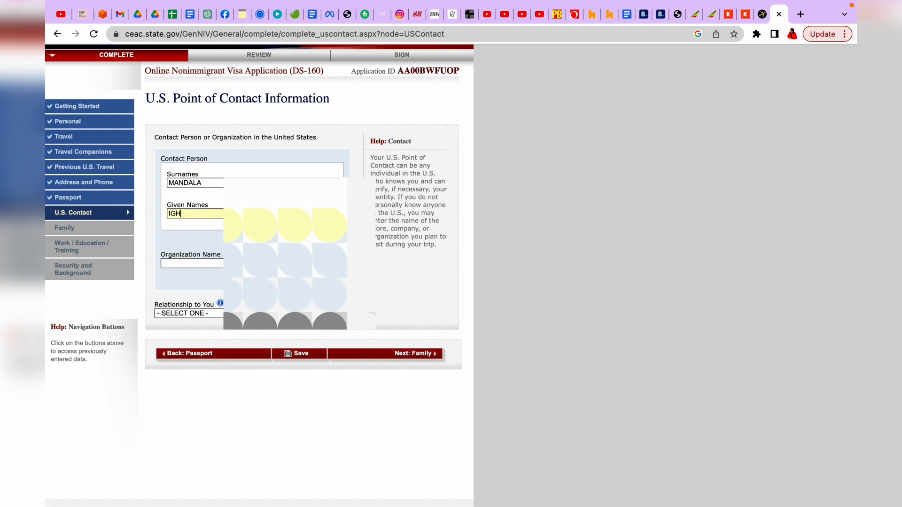
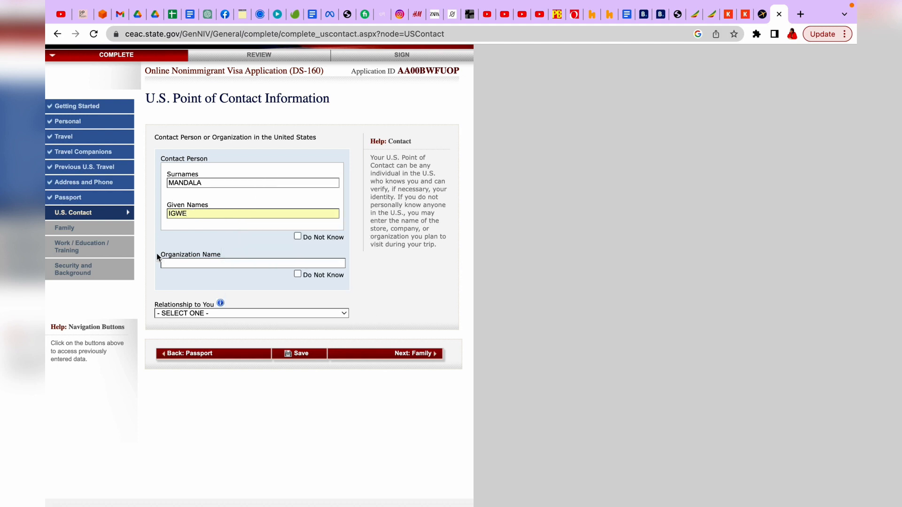
Step: Enter UNIVERSITY OF BOSTON as the contact's organization and show the relationship choices
left_click(209, 264)
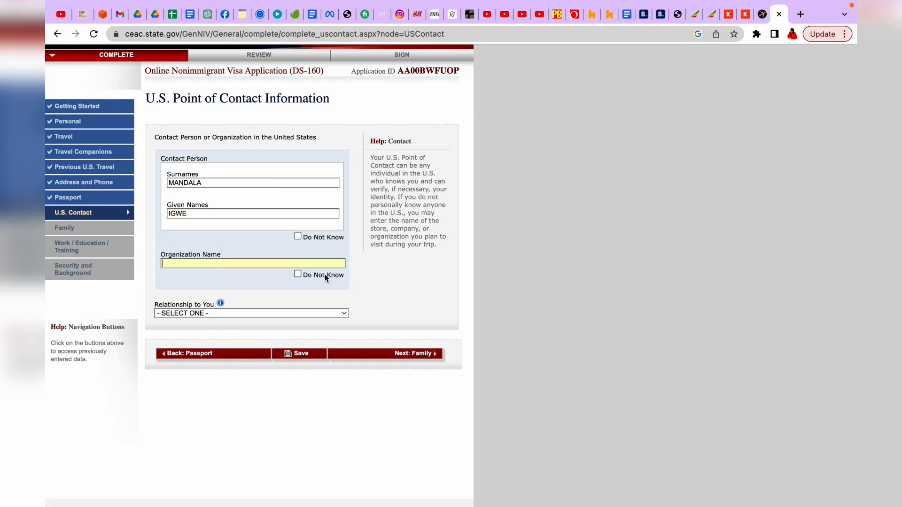
type("UNIVERSITY OF BOSTON")
scroll(353, 295, "down", 2)
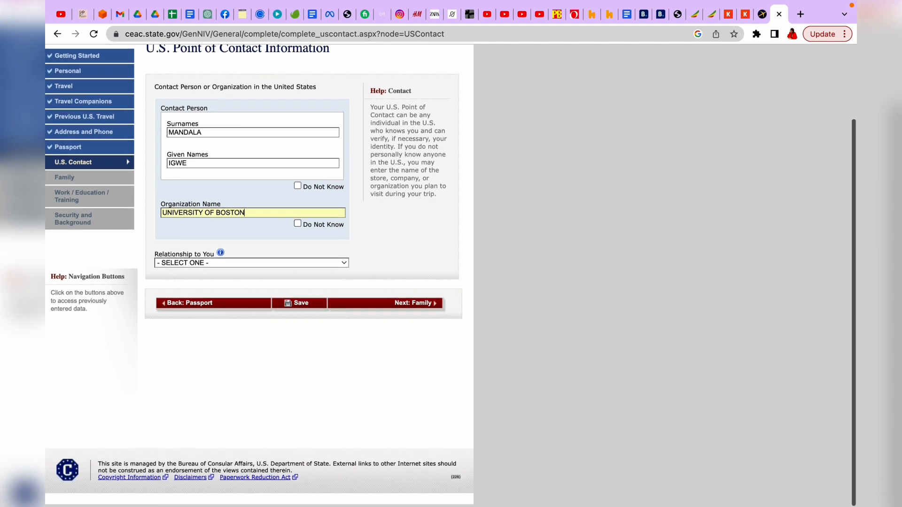
left_click(343, 266)
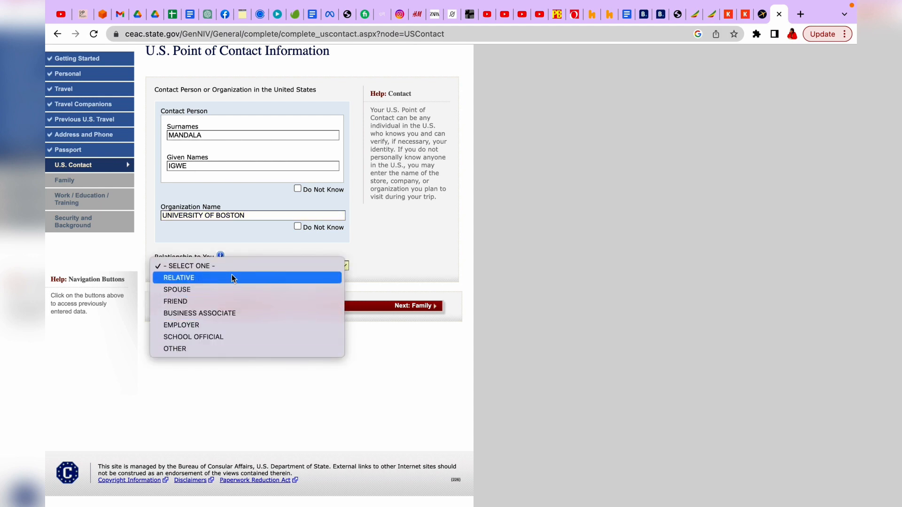
Step: Set the relationship to BUSINESS ASSOCIATE and fill the contact's U.S. address from a saved address
left_click(214, 314)
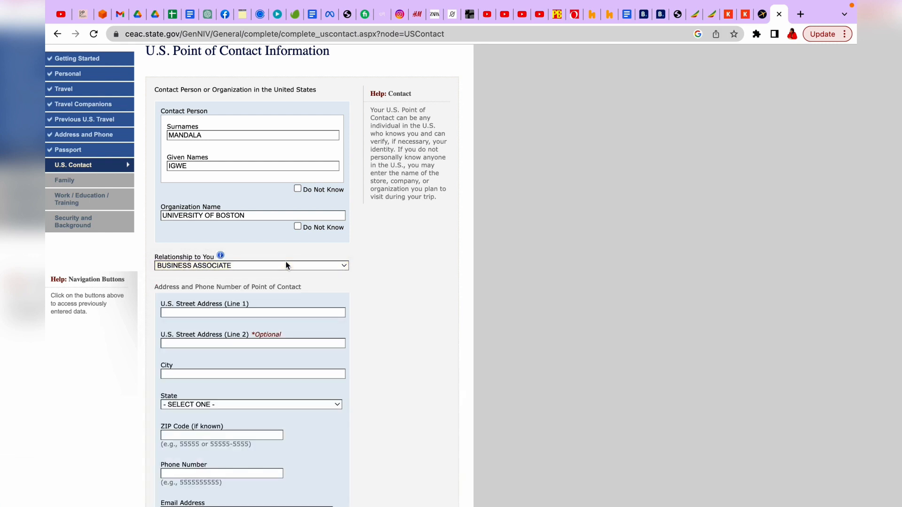
scroll(285, 262, "down", 3)
scroll(283, 263, "down", 2)
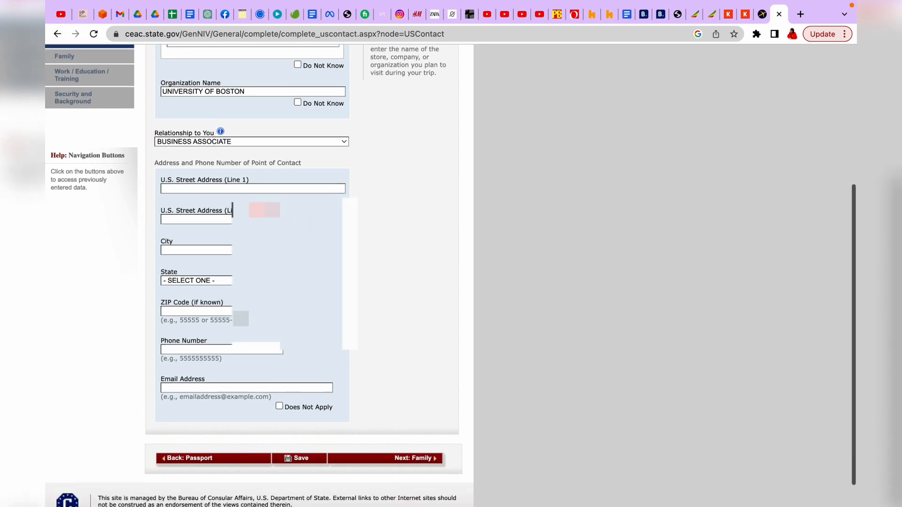
left_click(218, 189)
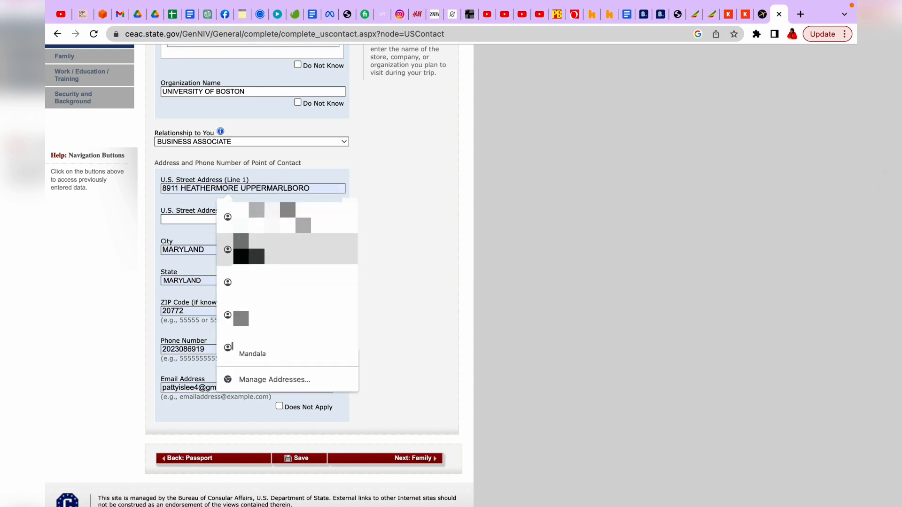
left_click(266, 252)
scroll(266, 251, "down", 1)
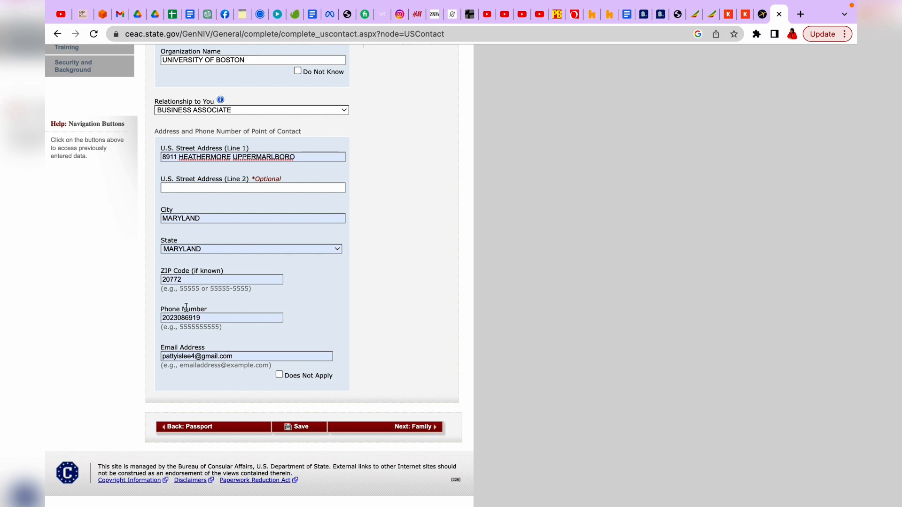
Step: Correct the end of the contact's phone number and submit the page to Family
left_click(206, 317)
key("BackSpace")
key("BackSpace")
key("BackSpace")
key("BackSpace")
key("BackSpace")
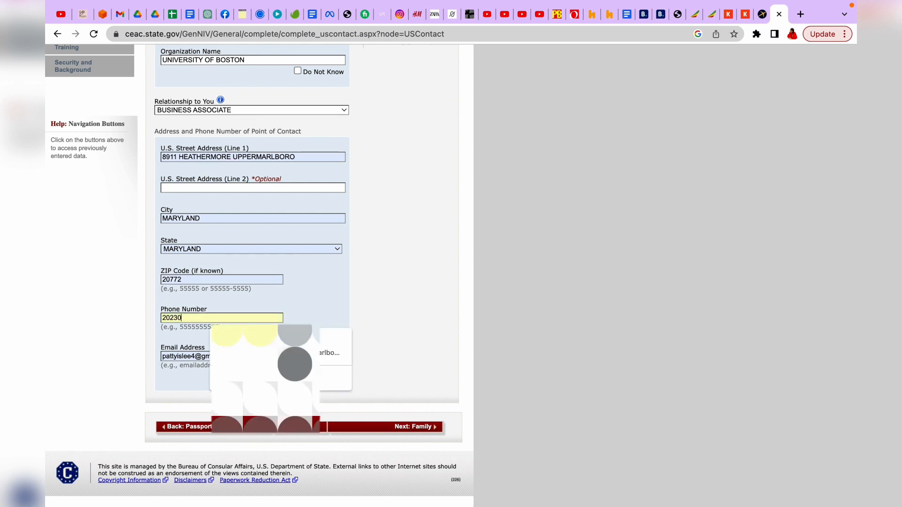
type("8080-")
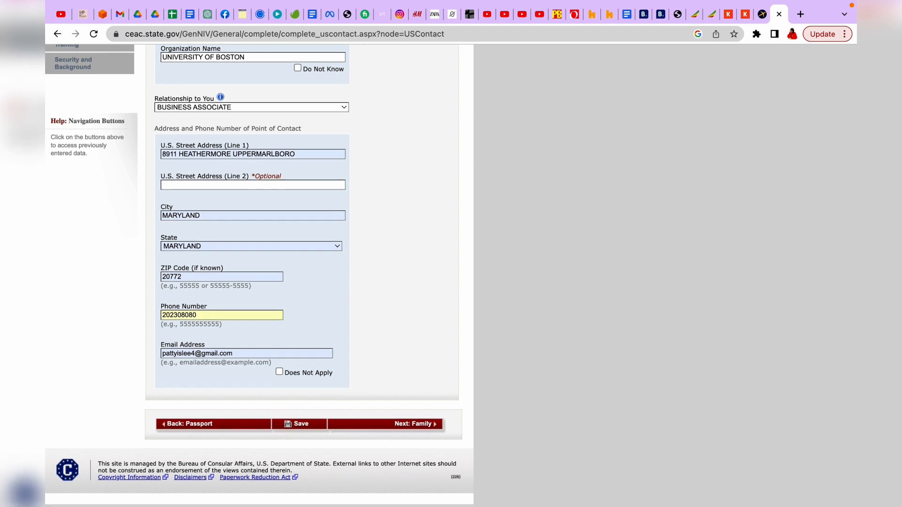
left_click(406, 427)
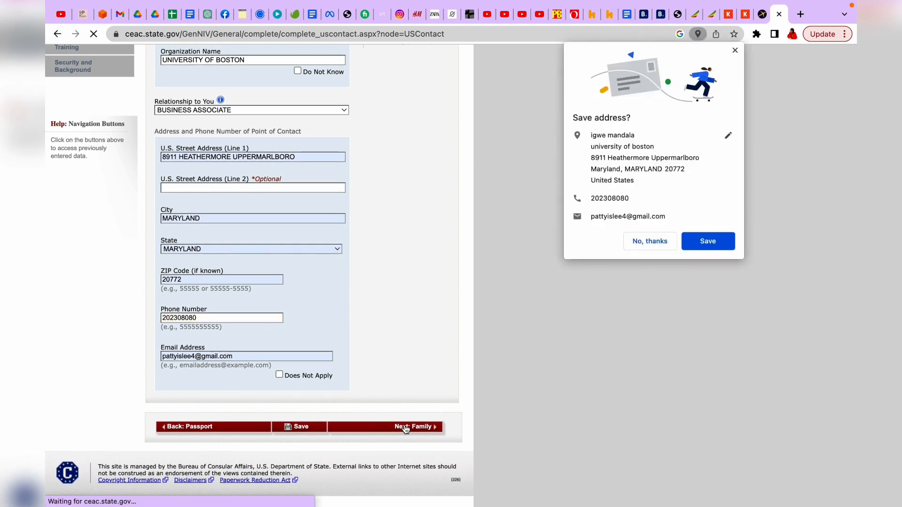
Step: Enter the father's surname and given names on the Relatives page
scroll(369, 313, "down", 2)
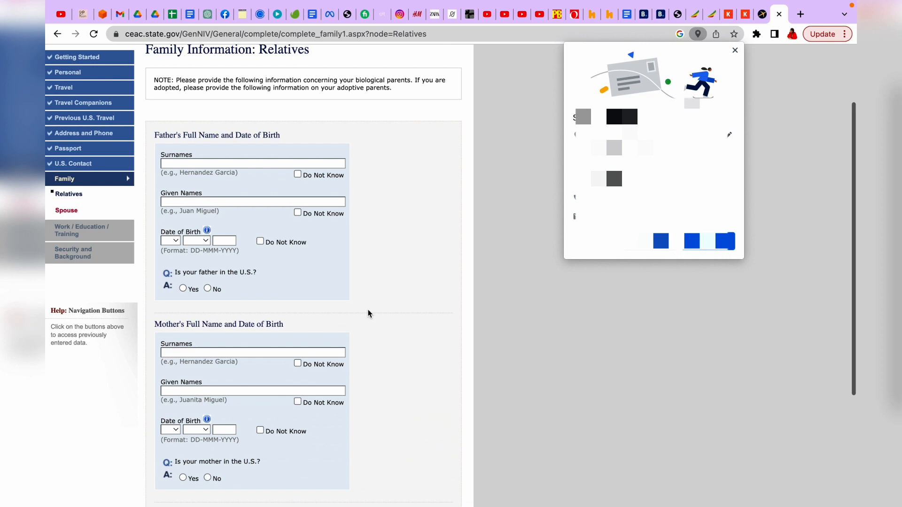
scroll(368, 314, "up", 3)
scroll(369, 314, "down", 3)
scroll(368, 314, "down", 4)
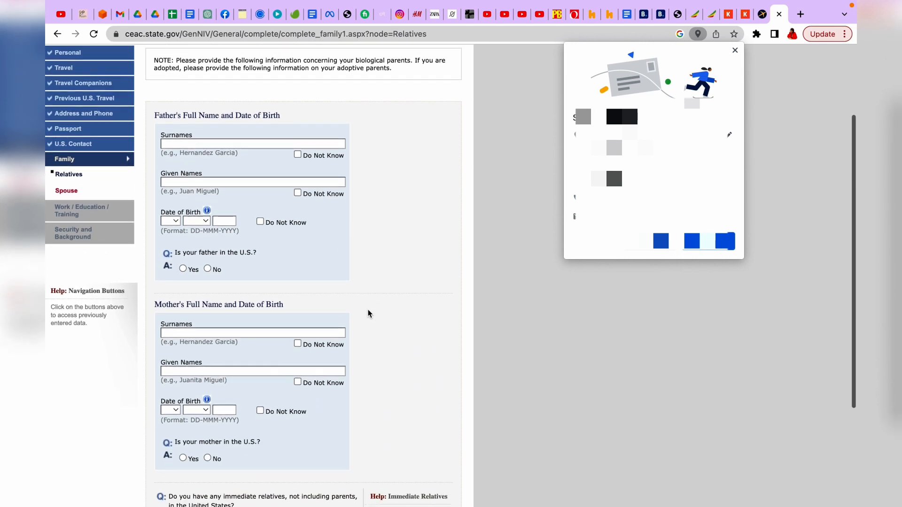
left_click(245, 133)
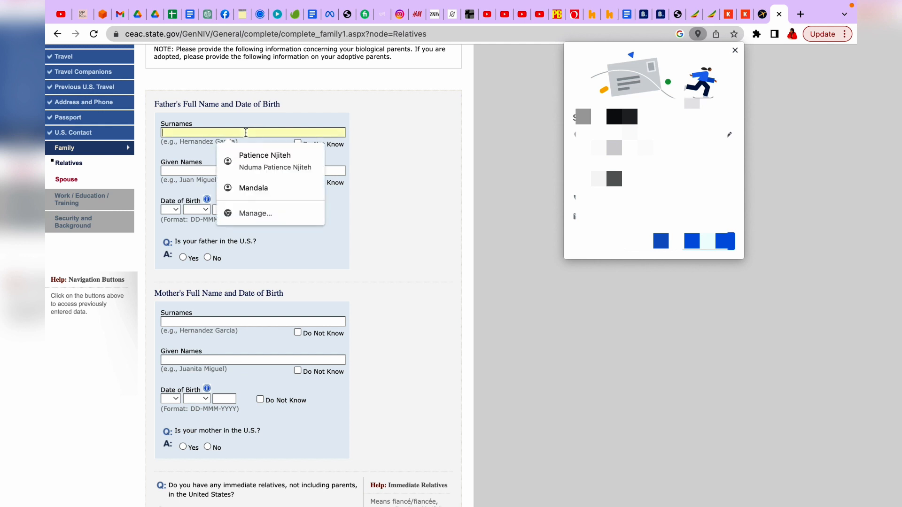
type("DODO")
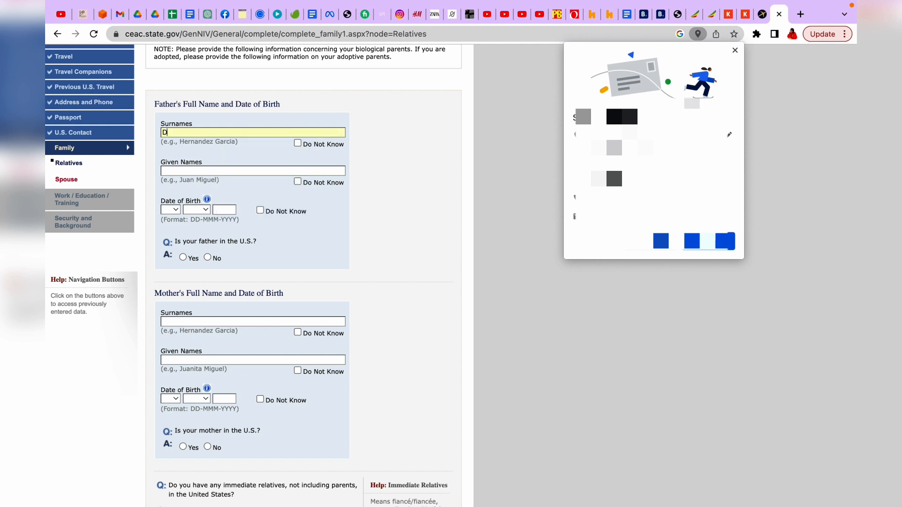
left_click(233, 170)
type("HAHA")
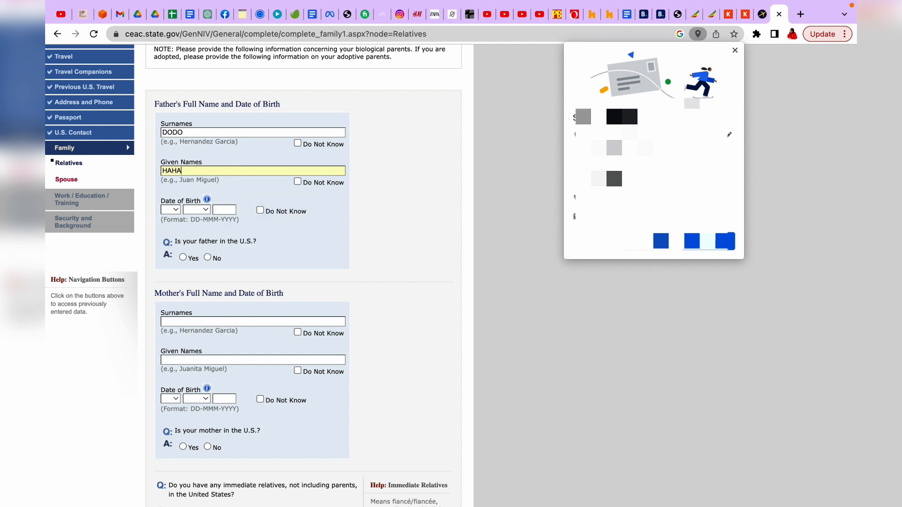
scroll(179, 139, "down", 3)
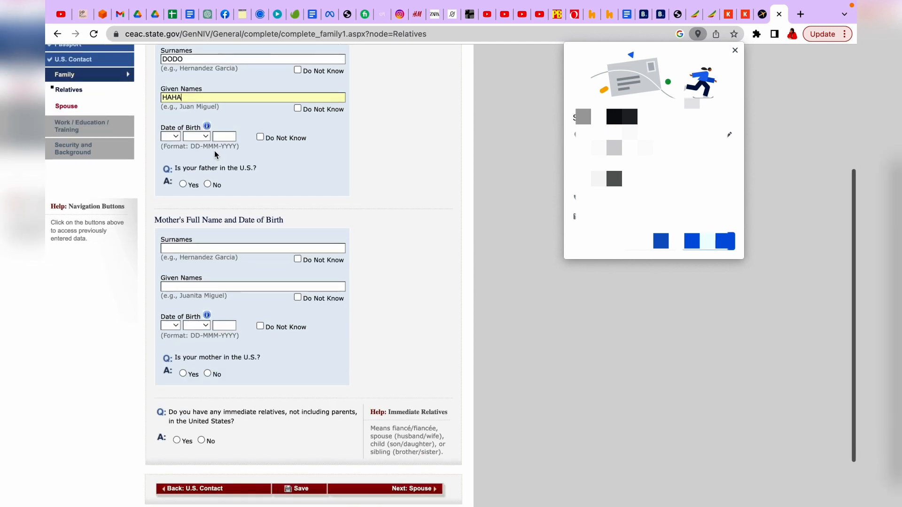
left_click(179, 139)
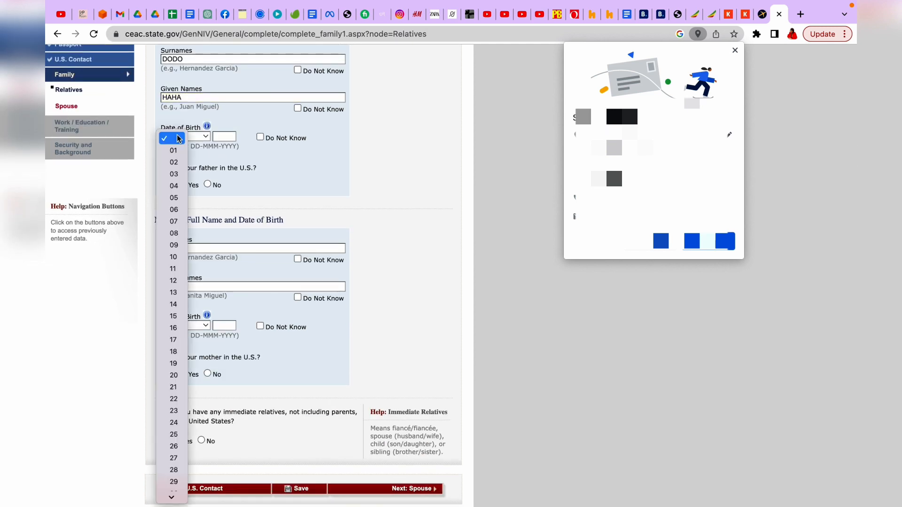
left_click(174, 174)
left_click(209, 139)
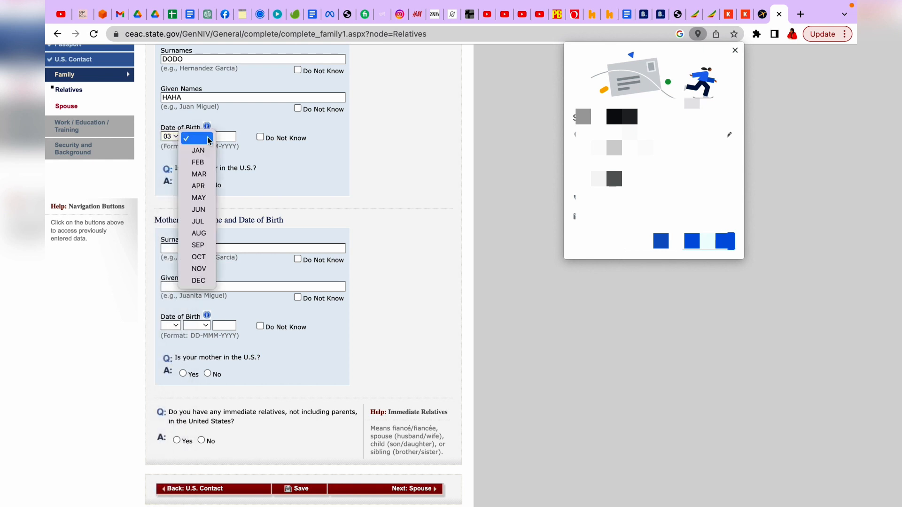
left_click(207, 208)
type("1978")
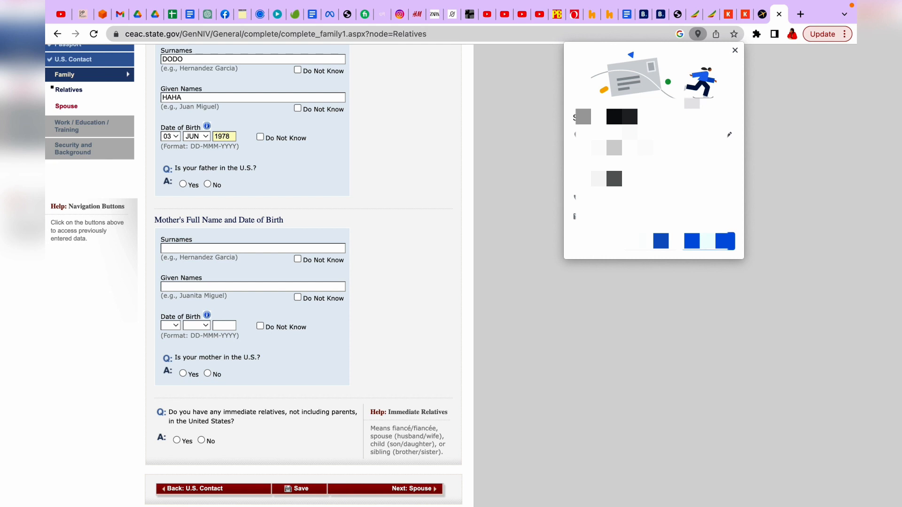
scroll(188, 141, "down", 1)
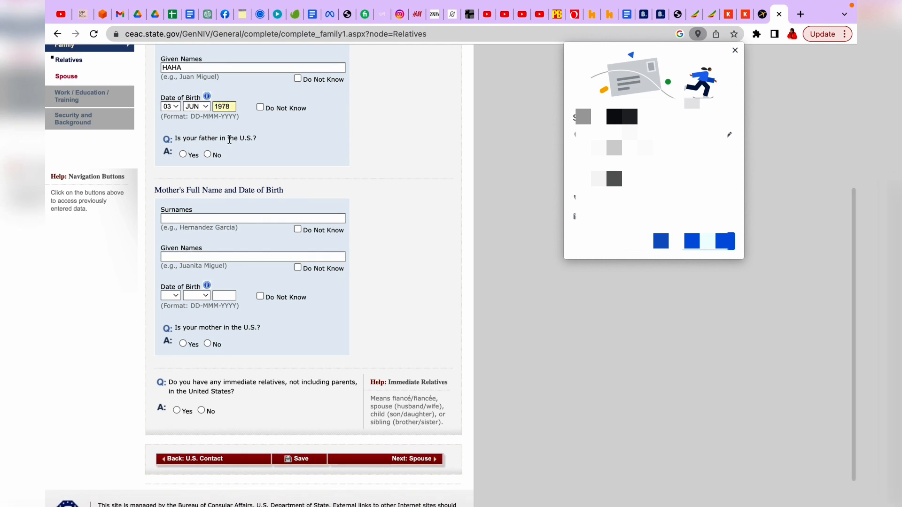
left_click(208, 155)
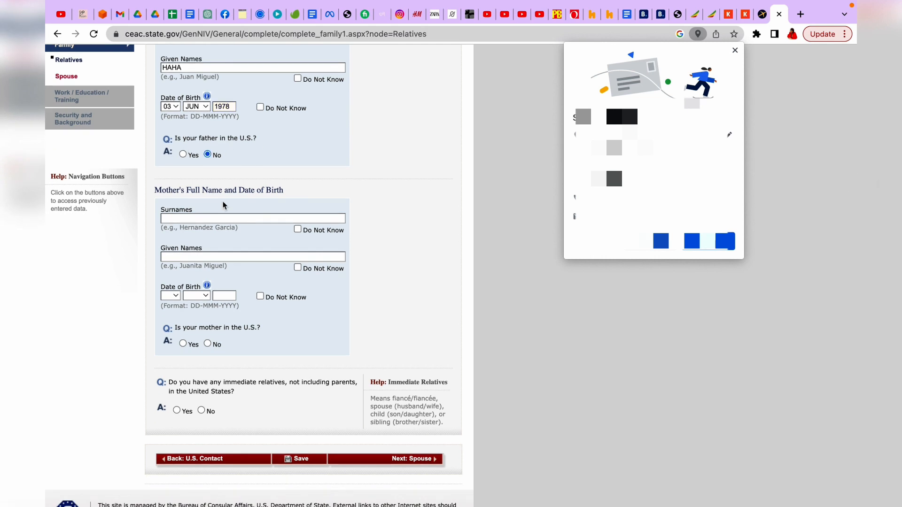
Step: Enter the mother's surname and given names
scroll(223, 203, "down", 1)
left_click(221, 181)
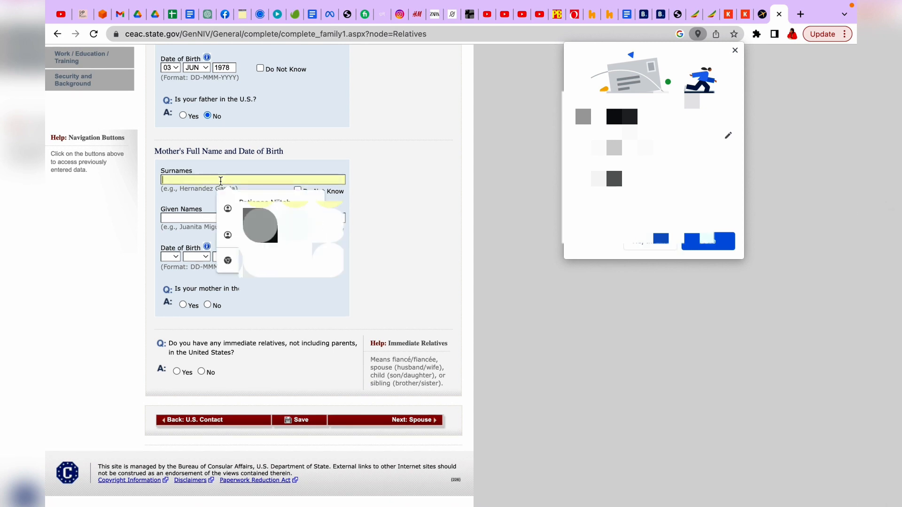
type("NONO")
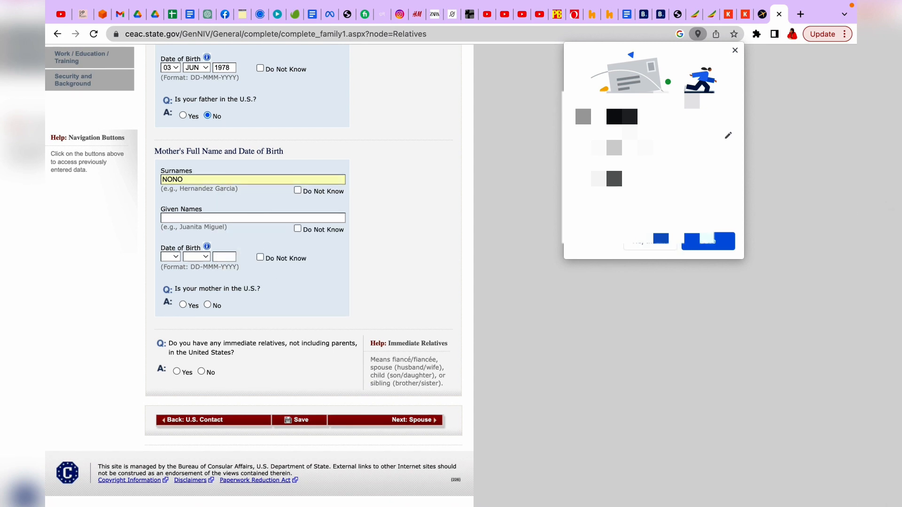
left_click(213, 216)
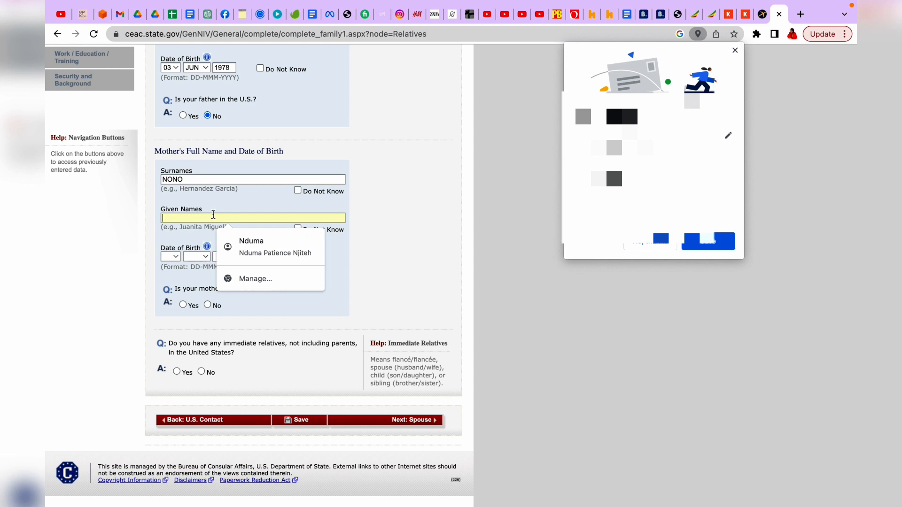
type("KIKI")
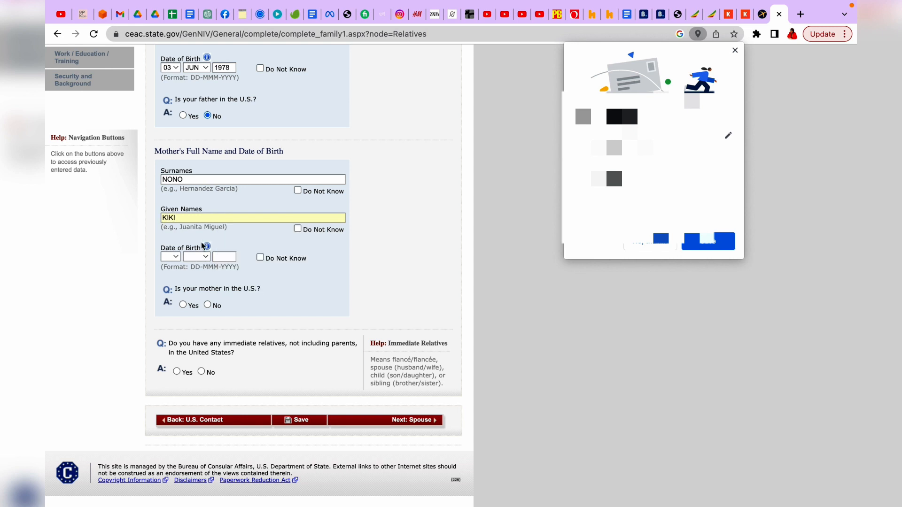
Step: Set the mother's birth day and month to 02 APR, answer No for mother in the U.S., and dismiss the save-address popup
left_click(174, 257)
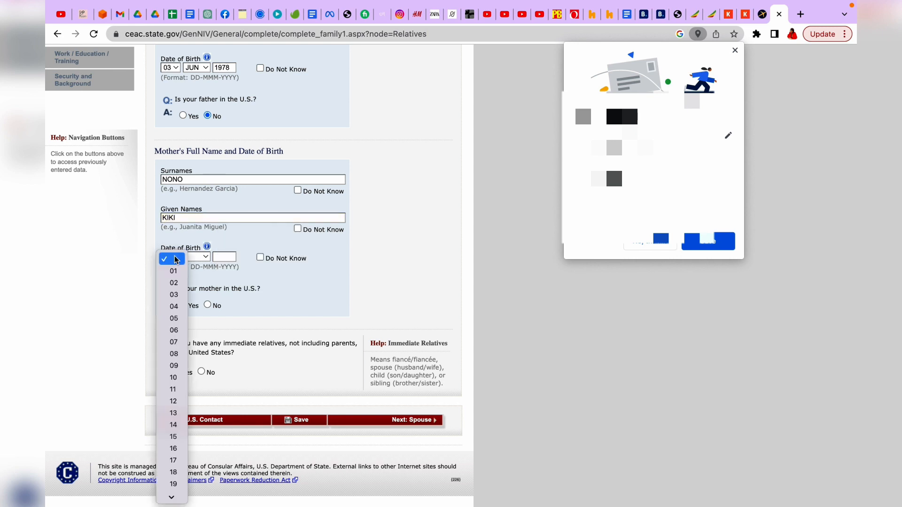
left_click(174, 283)
left_click(205, 259)
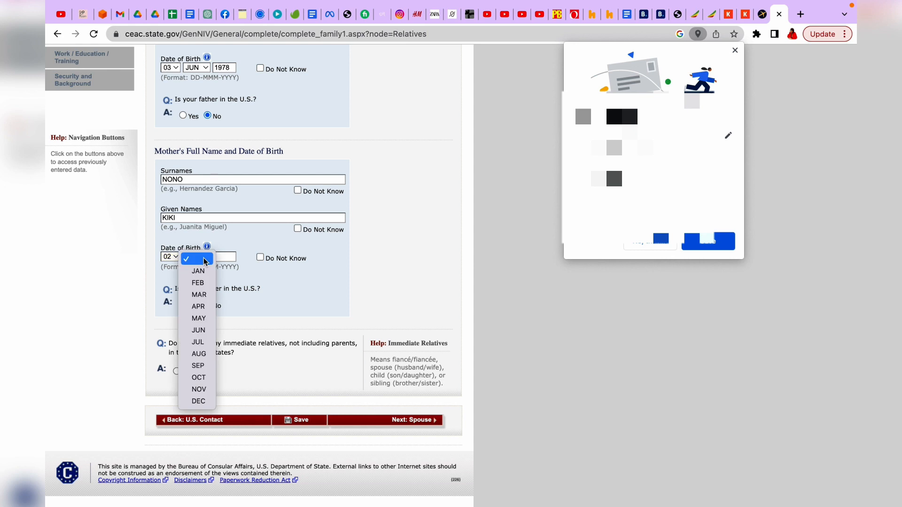
left_click(198, 306)
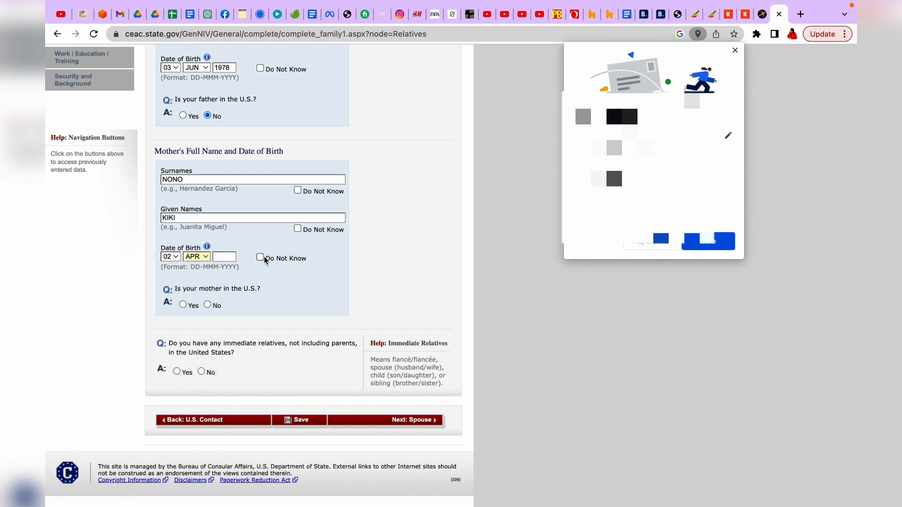
left_click(208, 305)
left_click(651, 242)
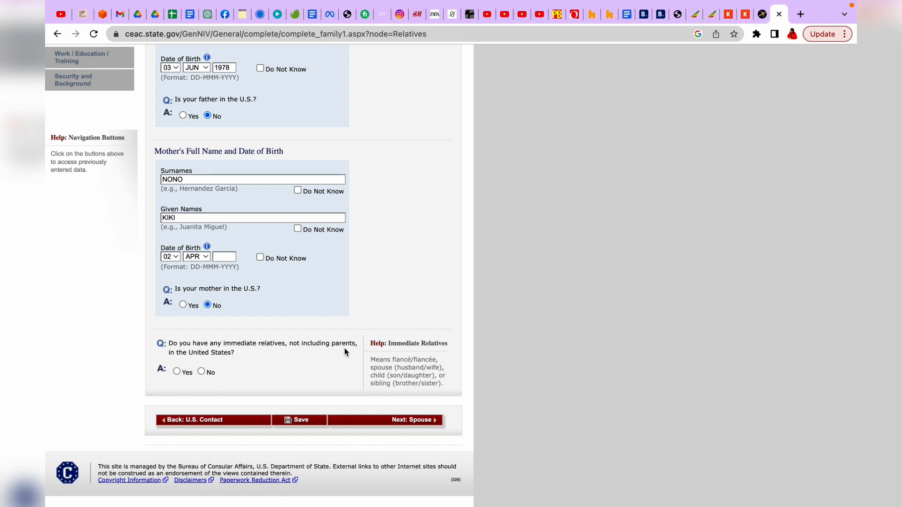
Step: Answer No for immediate and other U.S. relatives and set the mother's birth year to 1976
left_click(202, 372)
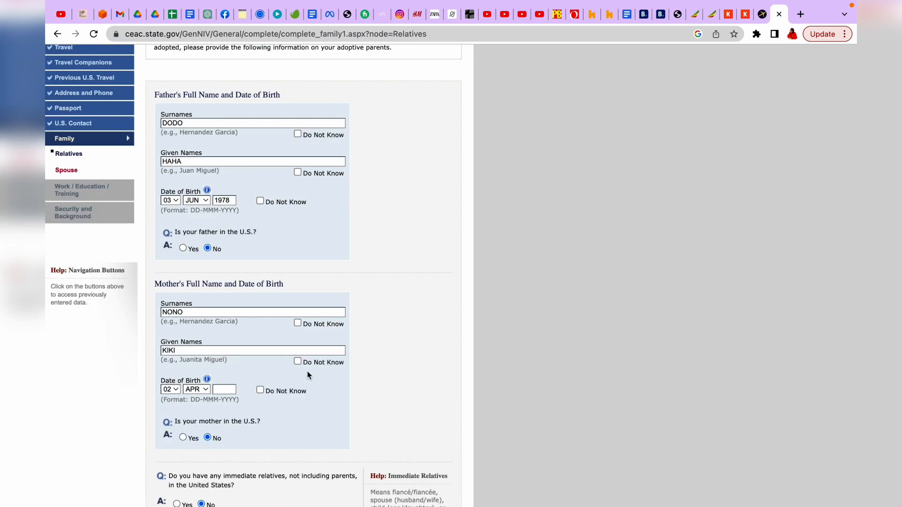
left_click(403, 422)
scroll(374, 314, "down", 10)
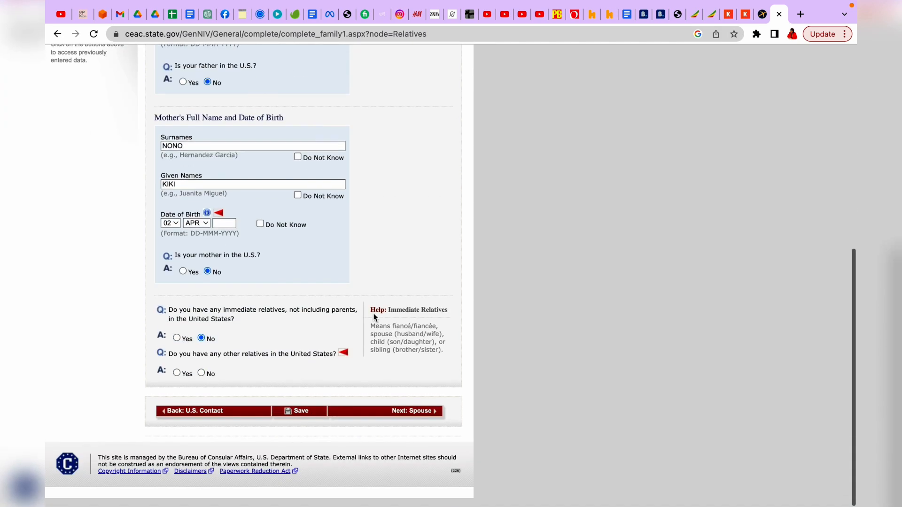
left_click(232, 231)
type("1976")
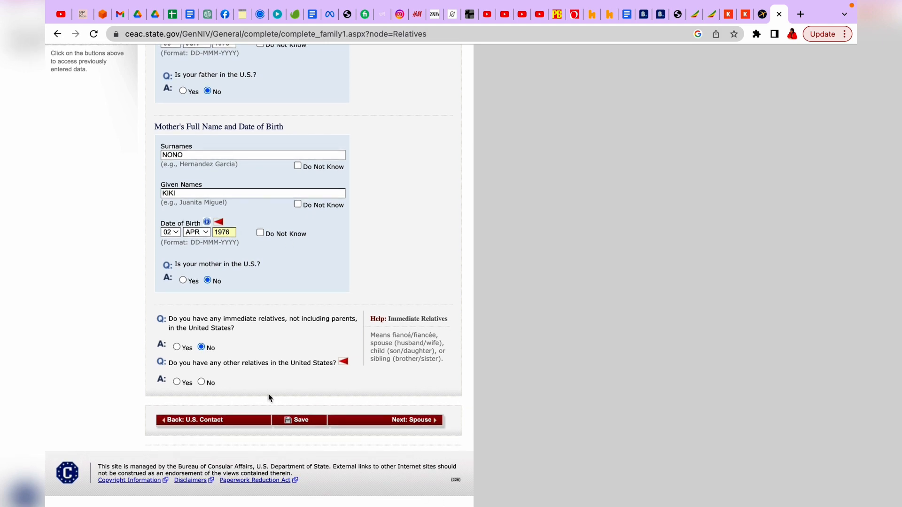
left_click(202, 382)
scroll(361, 412, "down", 5)
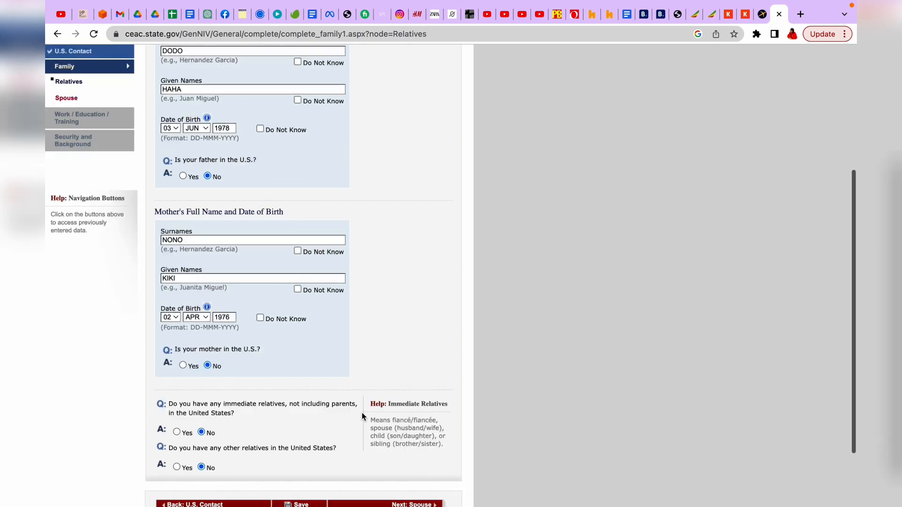
Step: On the Spouse page, enter the spouse's surname and given names
left_click(404, 421)
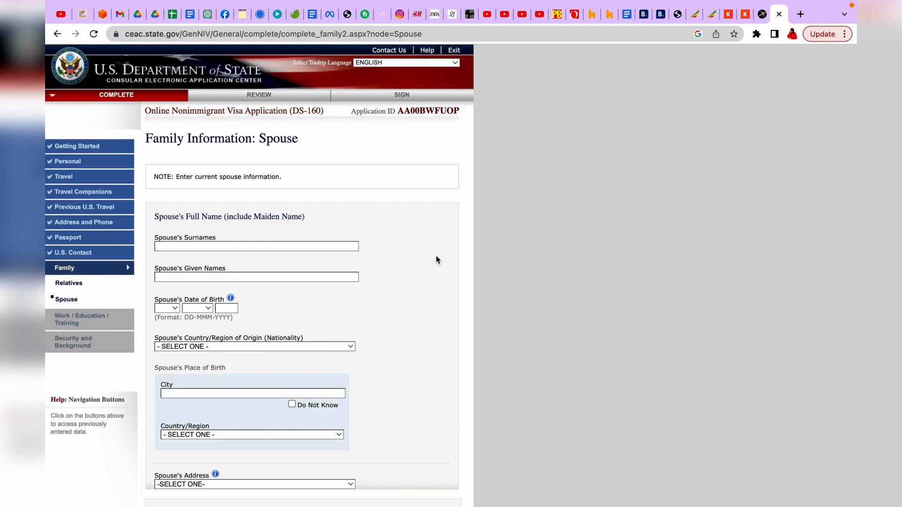
scroll(436, 258, "down", 3)
scroll(436, 260, "down", 1)
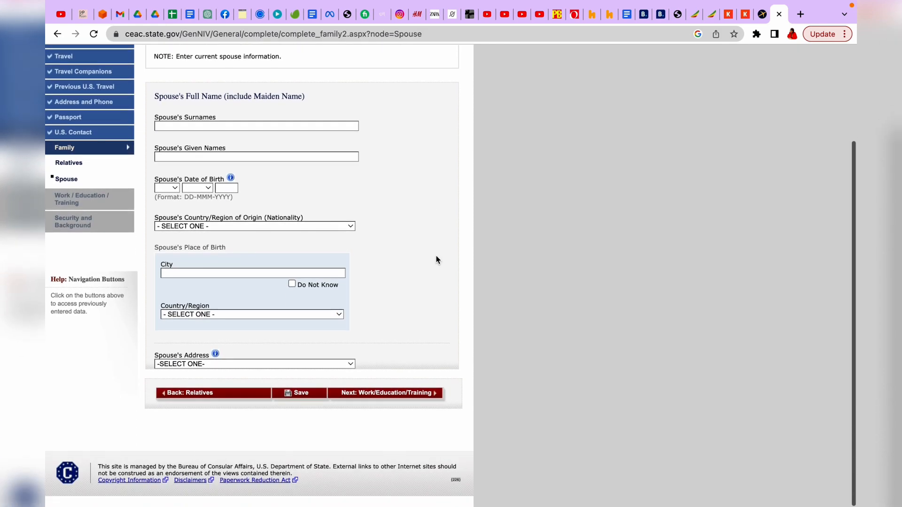
left_click(236, 126)
scroll(374, 137, "up", 2)
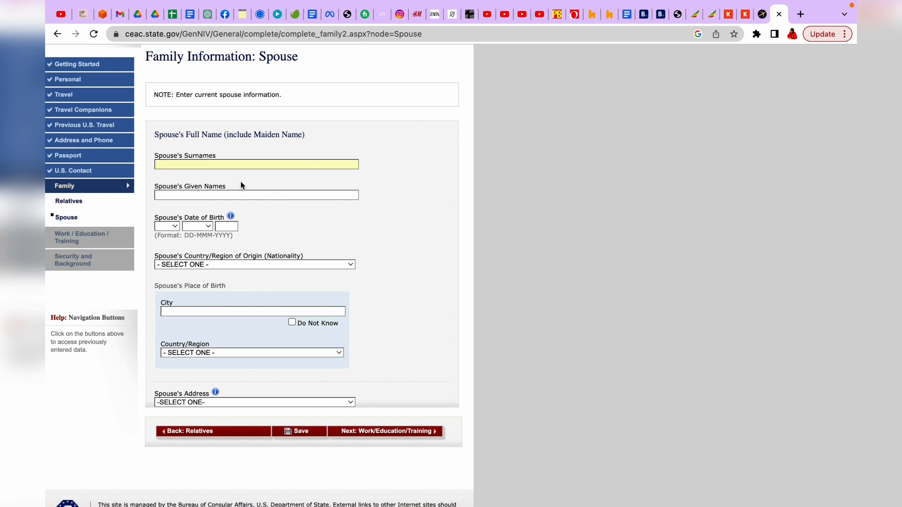
scroll(224, 177, "up", 3)
scroll(224, 176, "down", 3)
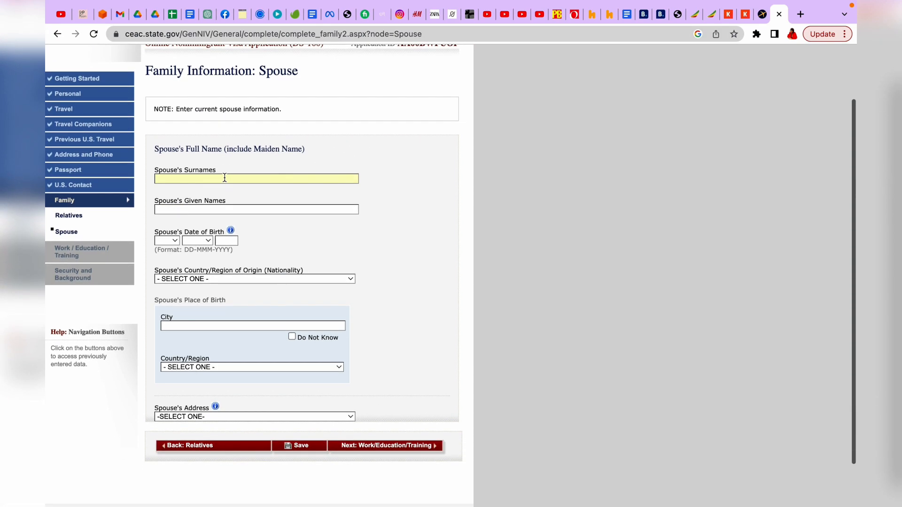
scroll(224, 177, "down", 1)
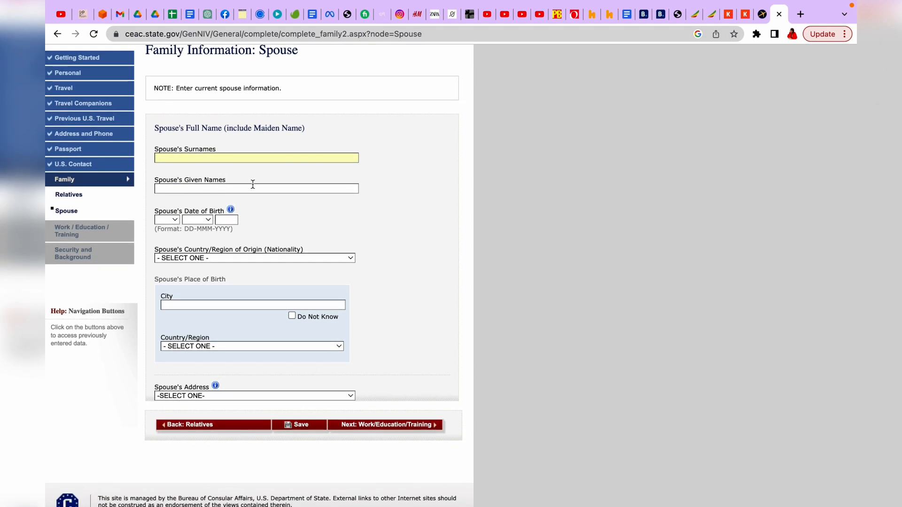
type("NINI")
left_click(294, 189)
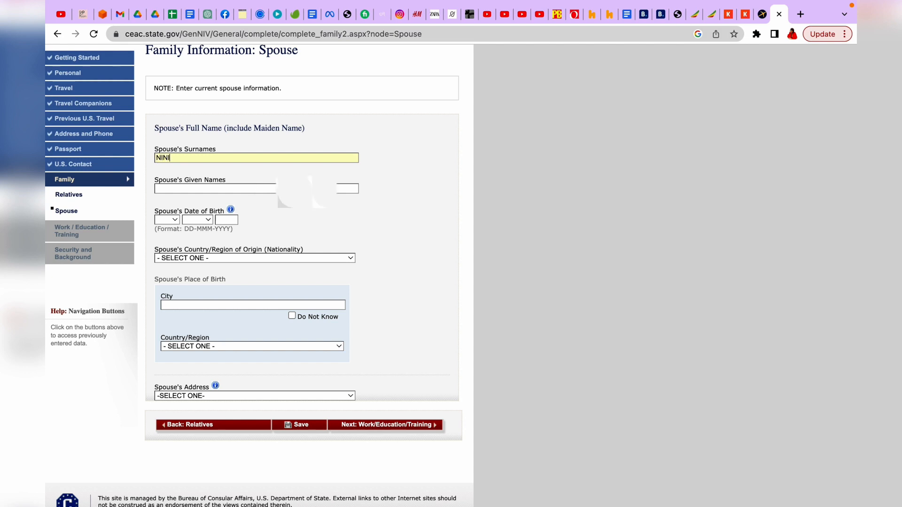
type("MIMI")
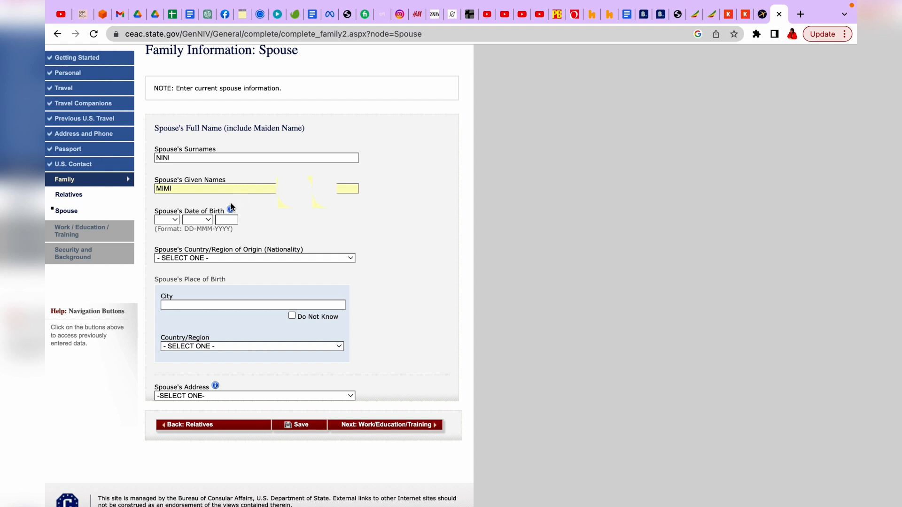
Step: Set the spouse's date of birth to 04 APR 1989
left_click(174, 220)
left_click(167, 270)
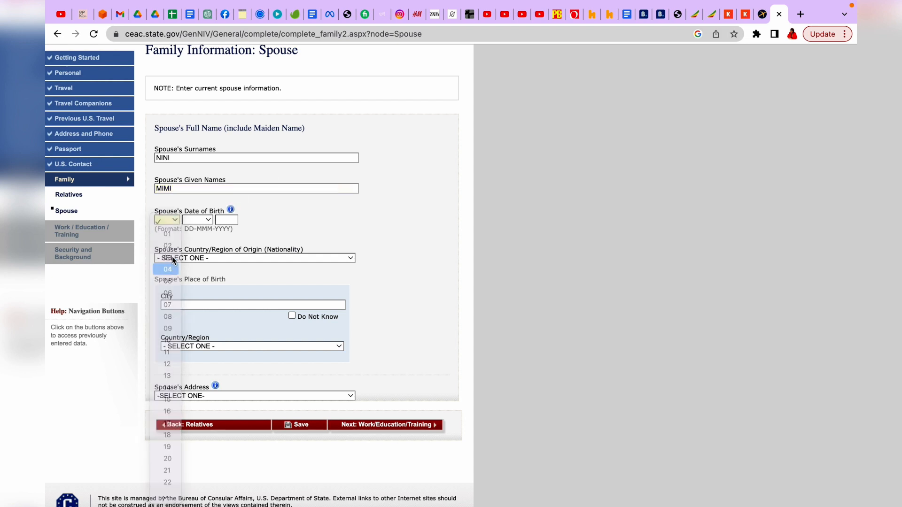
left_click(207, 220)
left_click(198, 271)
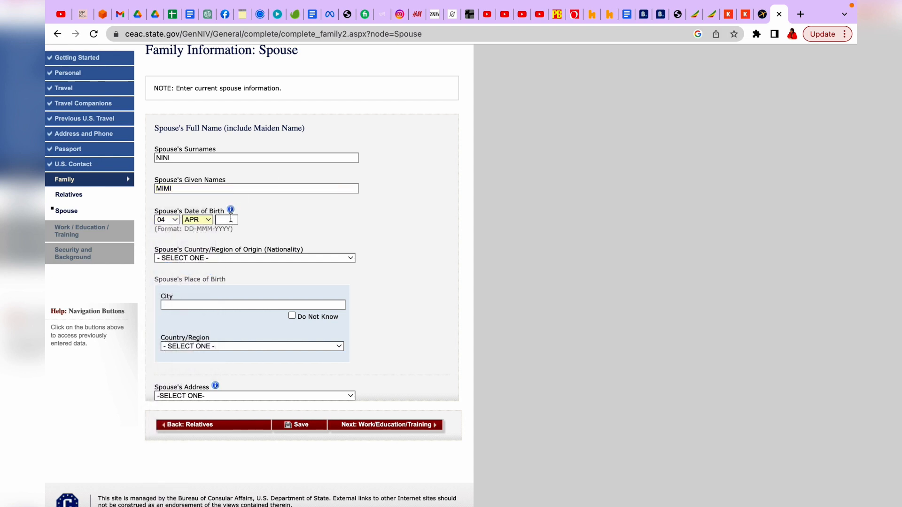
left_click(231, 219)
left_click(231, 242)
Step: Choose CAMEROON as the spouse's nationality
left_click(216, 260)
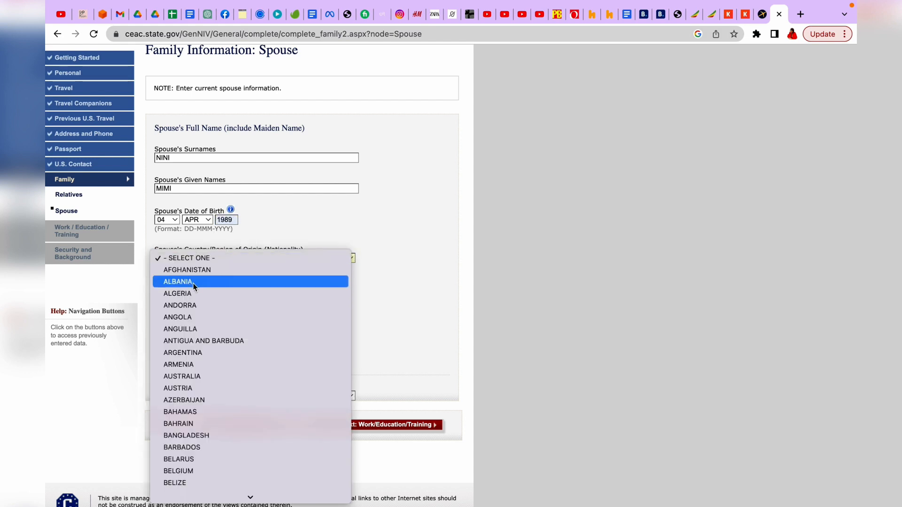
scroll(224, 386, "down", 5)
scroll(225, 386, "down", 5)
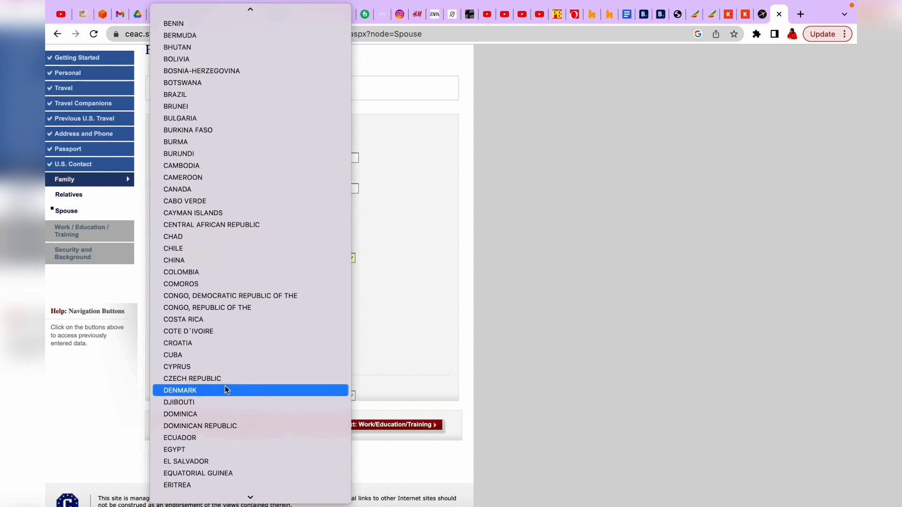
scroll(224, 385, "up", 2)
left_click(209, 266)
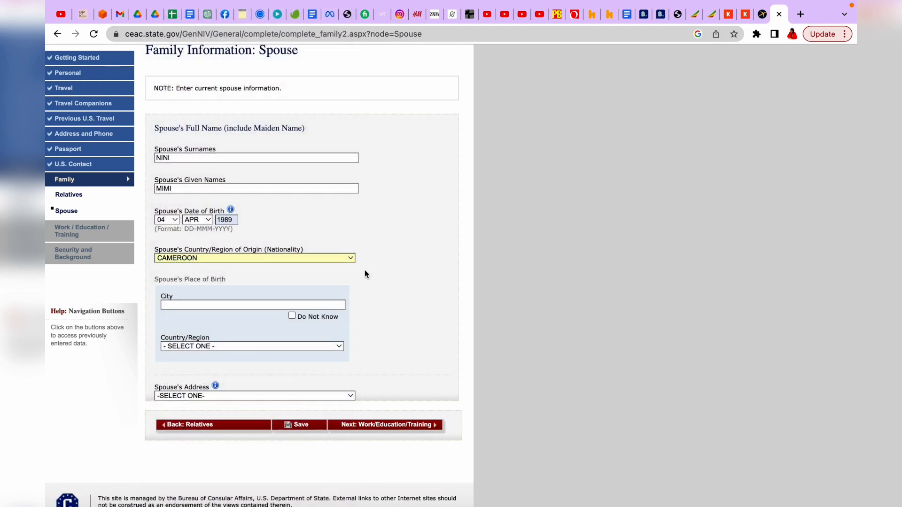
scroll(365, 270, "down", 1)
Step: Set the spouse's place of birth to BUEA, CAMEROON
left_click(302, 272)
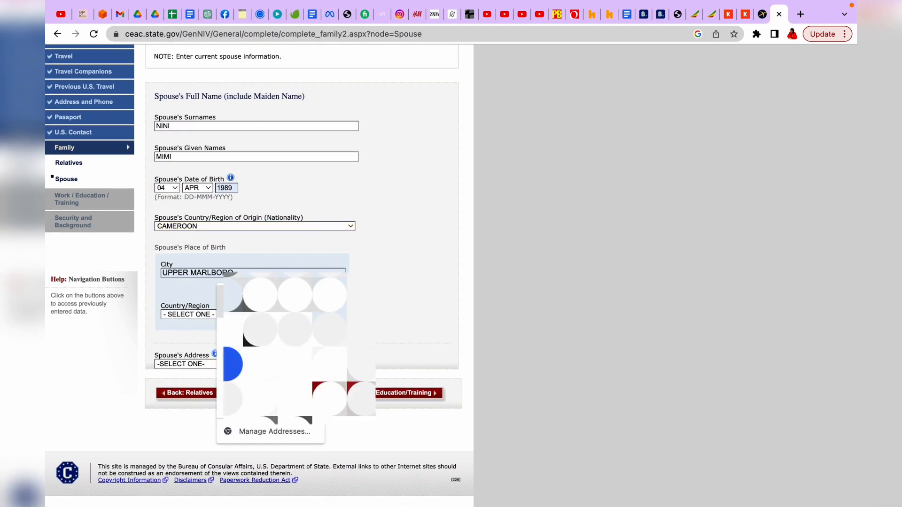
type("BUEA")
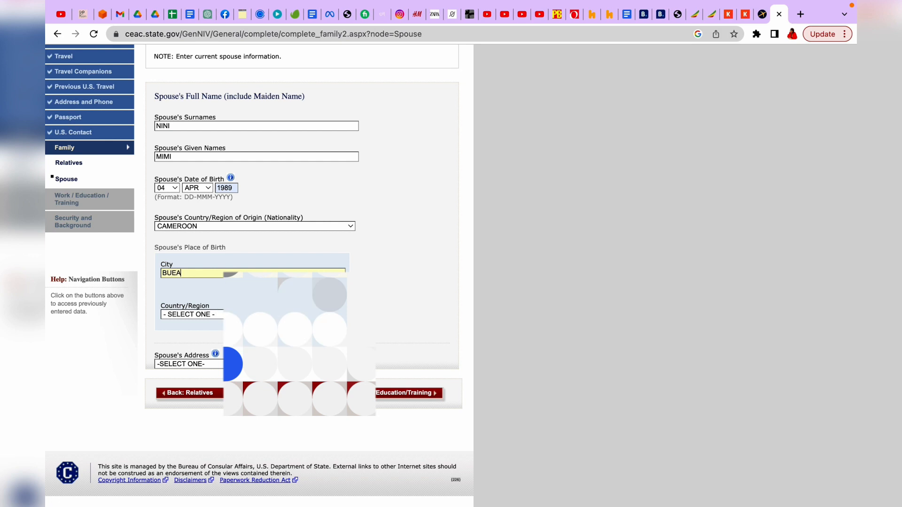
left_click(220, 318)
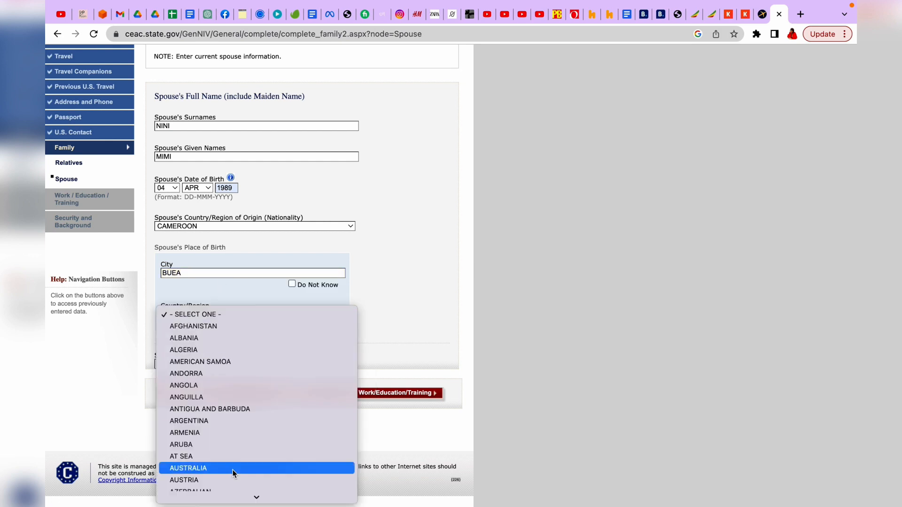
scroll(233, 470, "down", 10)
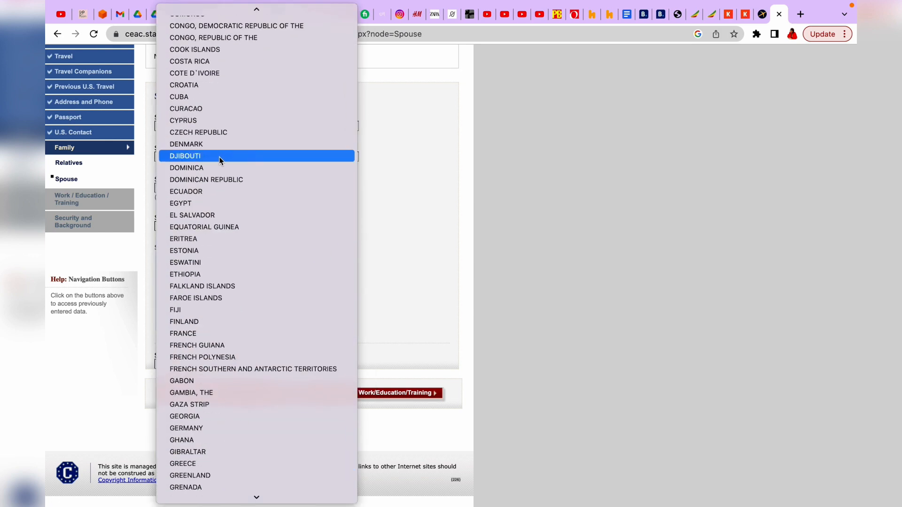
scroll(219, 157, "up", 5)
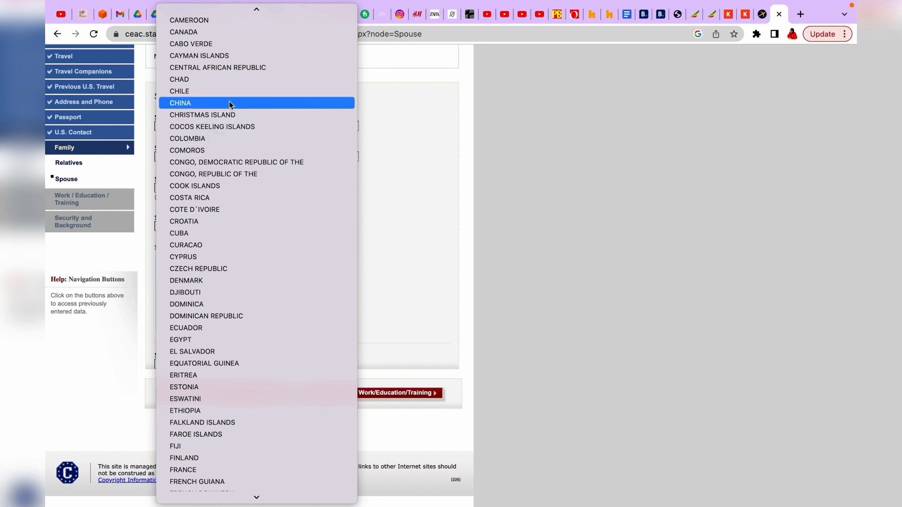
scroll(237, 181, "up", 3)
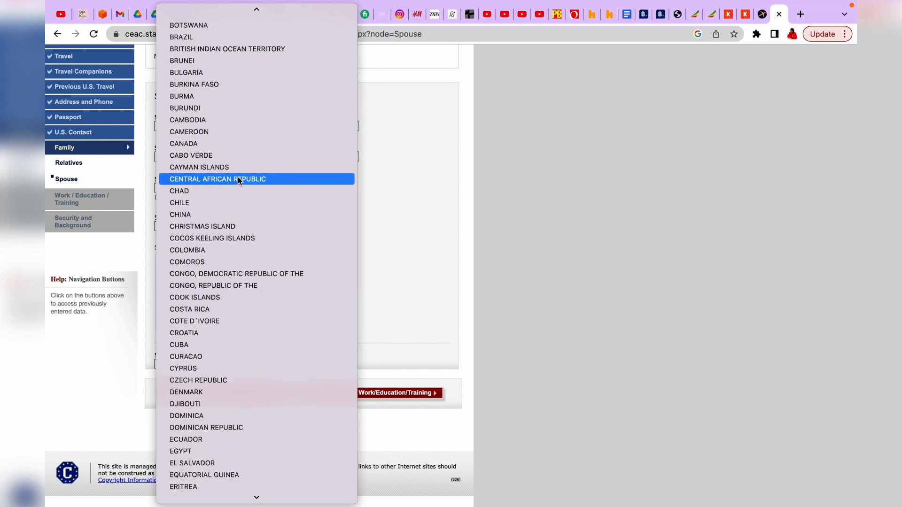
left_click(229, 131)
Step: Set the spouse's address to Same as Home Address and continue to Work/Education/Training
scroll(310, 329, "up", 1)
left_click(347, 365)
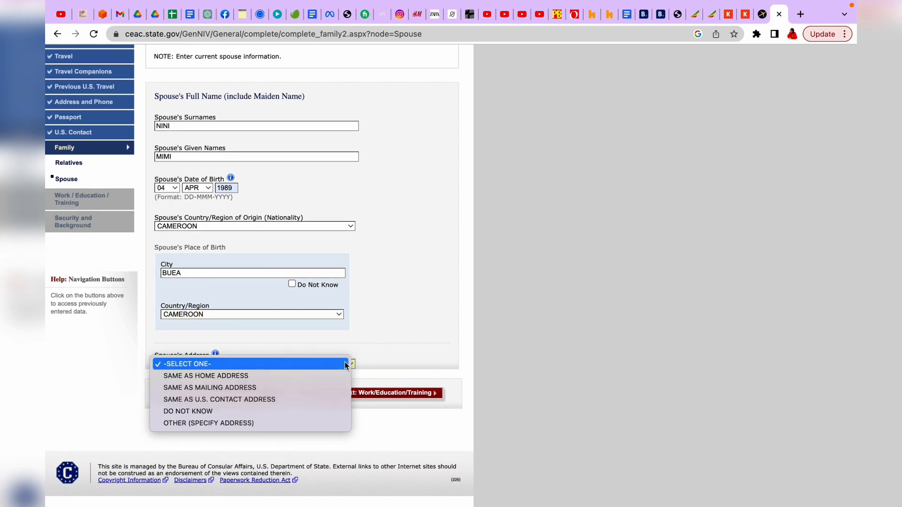
left_click(246, 378)
scroll(335, 341, "down", 3)
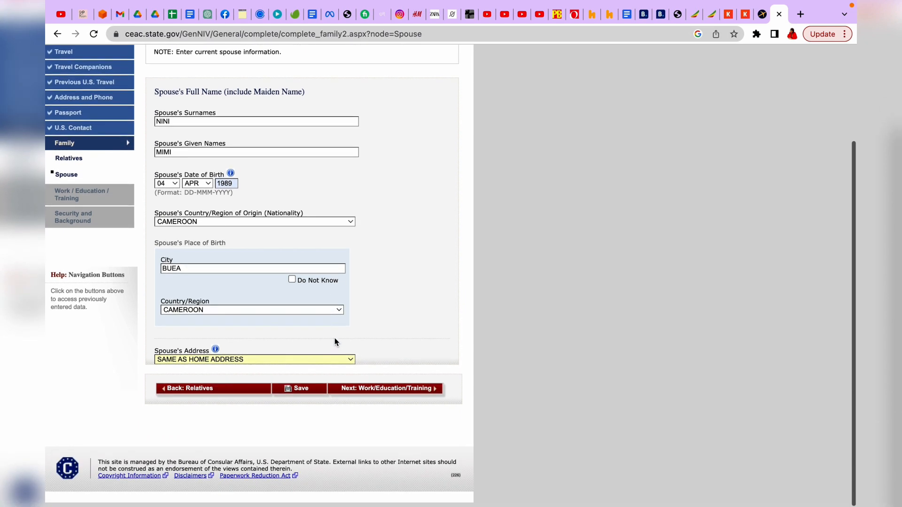
left_click(369, 394)
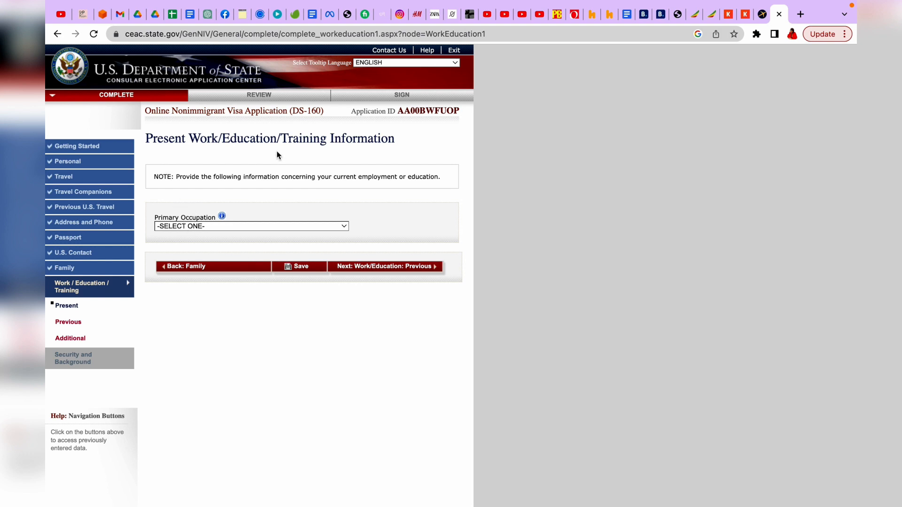
Step: Choose COMPUTER SCIENCE as primary occupation and enter employer UNIVERSITY OF BUEA
left_click(344, 226)
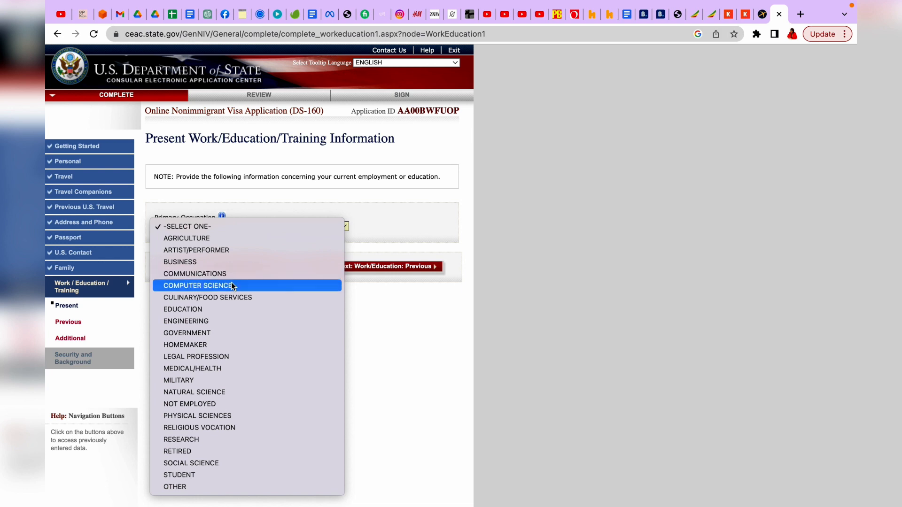
left_click(227, 288)
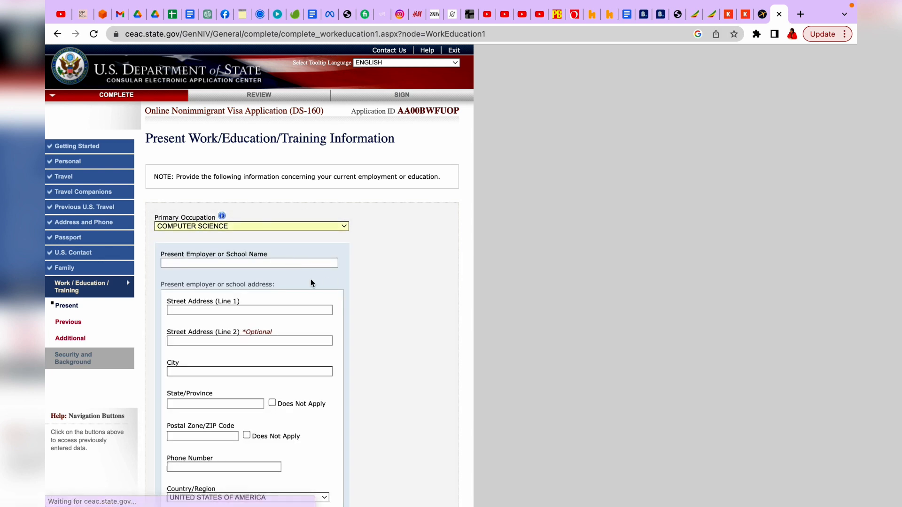
scroll(311, 279, "down", 2)
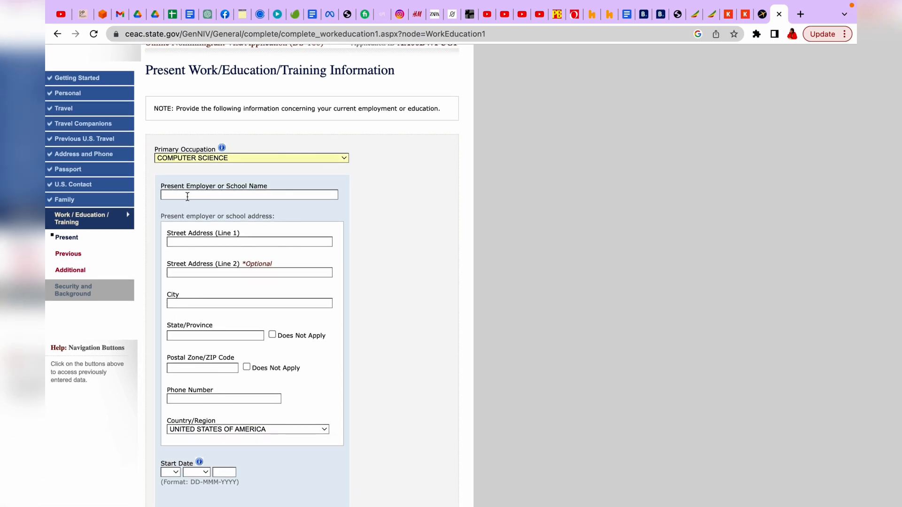
left_click(275, 193)
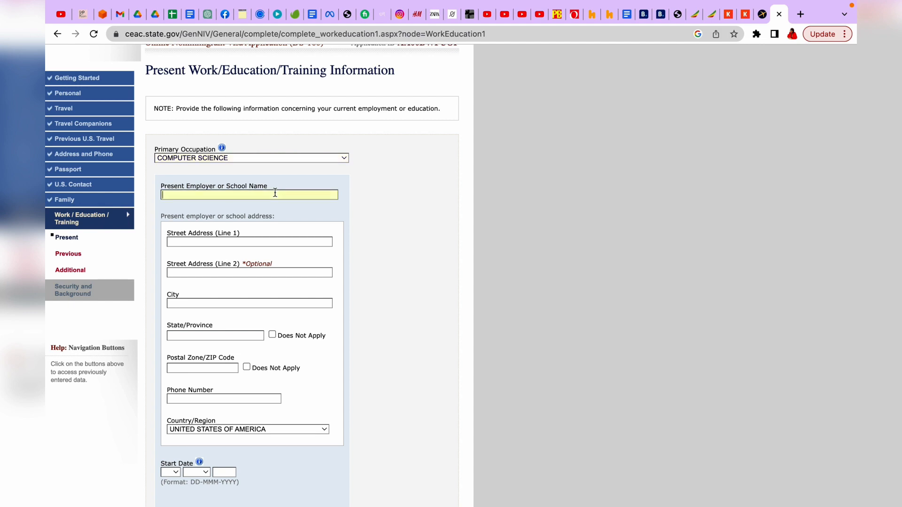
type("UNIVERSITY OF BUEA")
Step: Enter the employer's street address, city BUEA and state SOUTH WEST
scroll(260, 194, "down", 3)
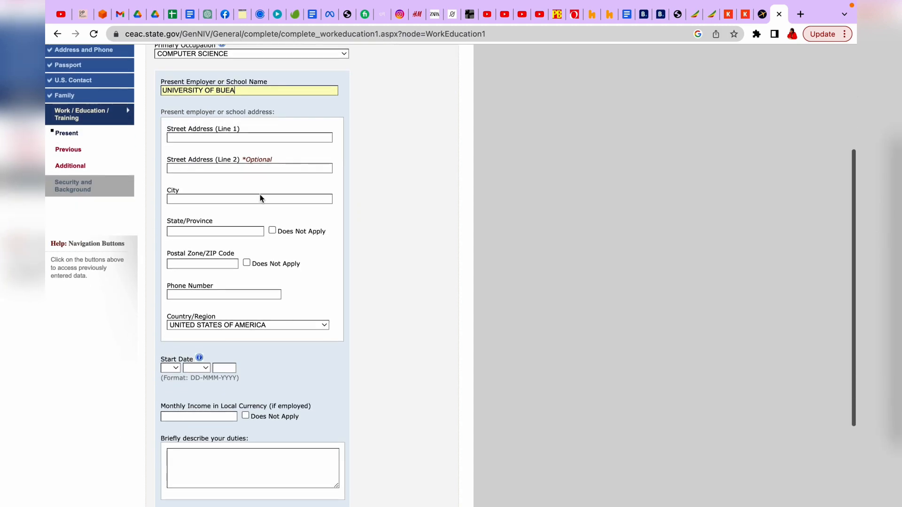
left_click(250, 138)
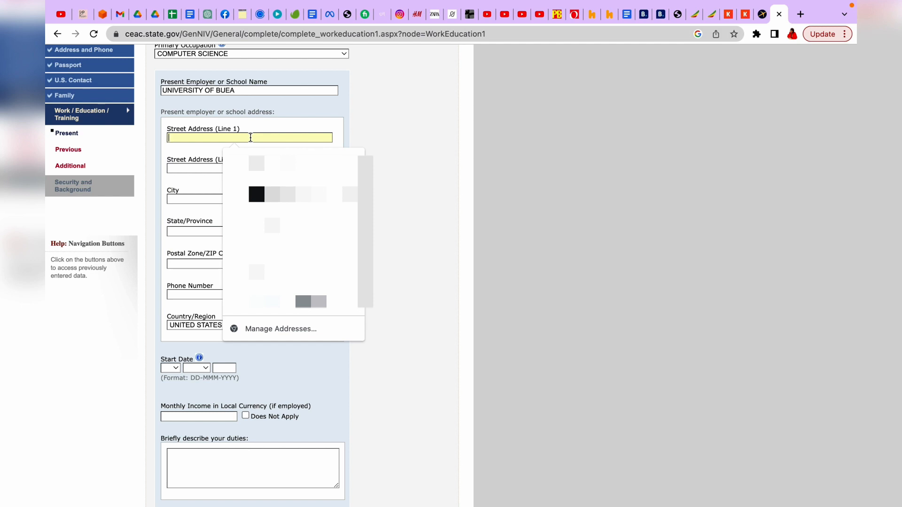
type("HIHI B")
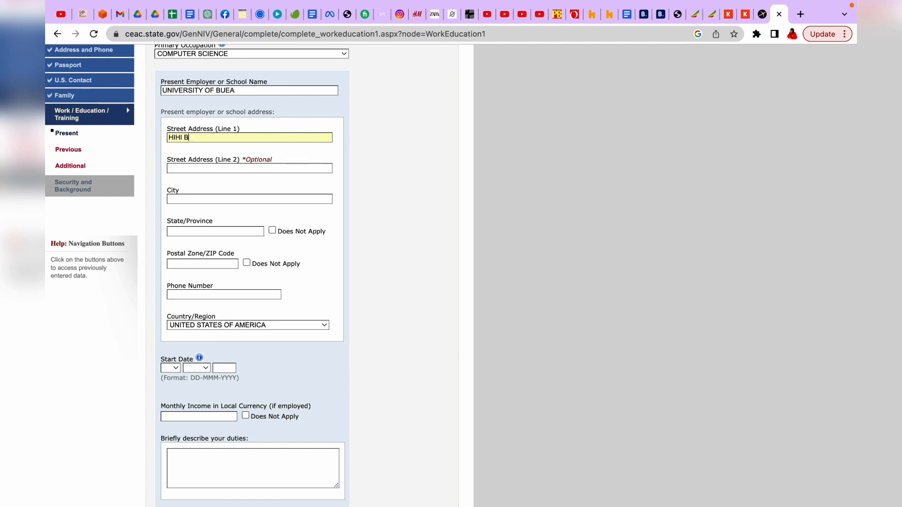
type("UEA")
left_click(212, 199)
type("BUEA")
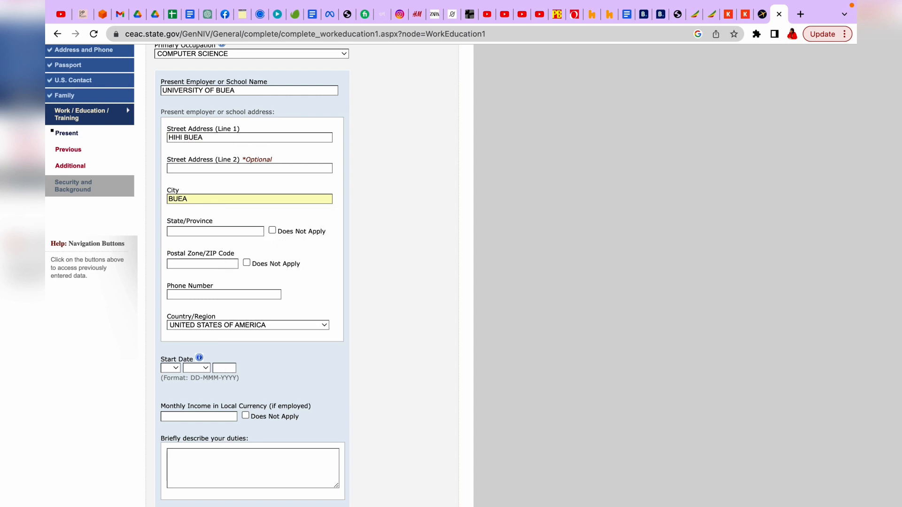
left_click(195, 232)
type("SOUTH WESY")
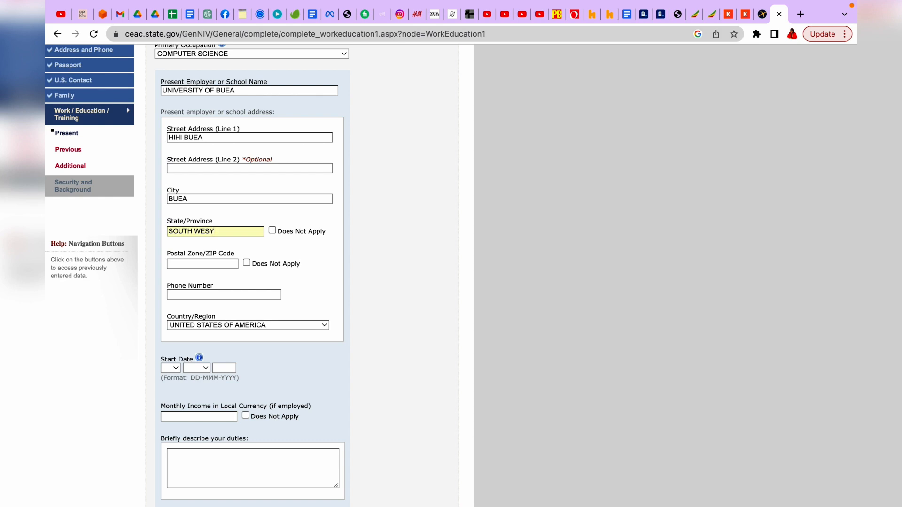
Step: Set the employer's postal code to 00237 and country to CAMEROON
scroll(192, 233, "down", 2)
left_click(190, 220)
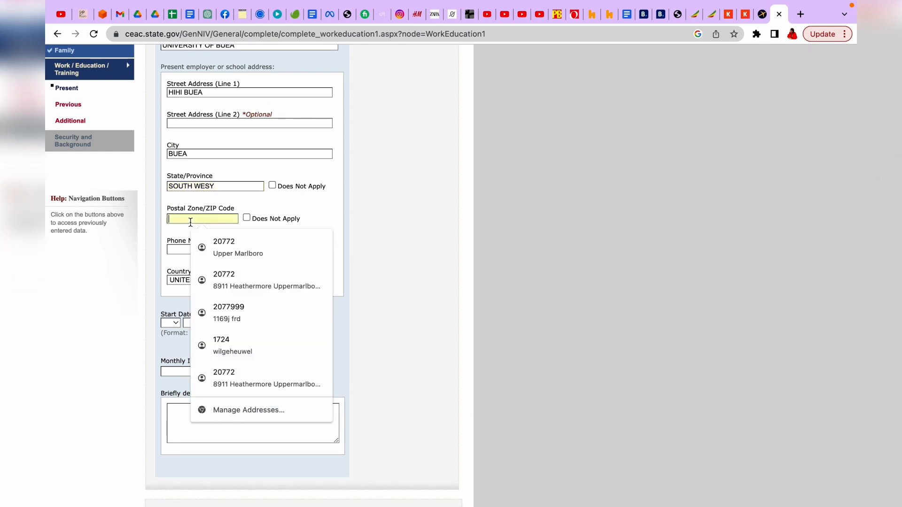
type("0023")
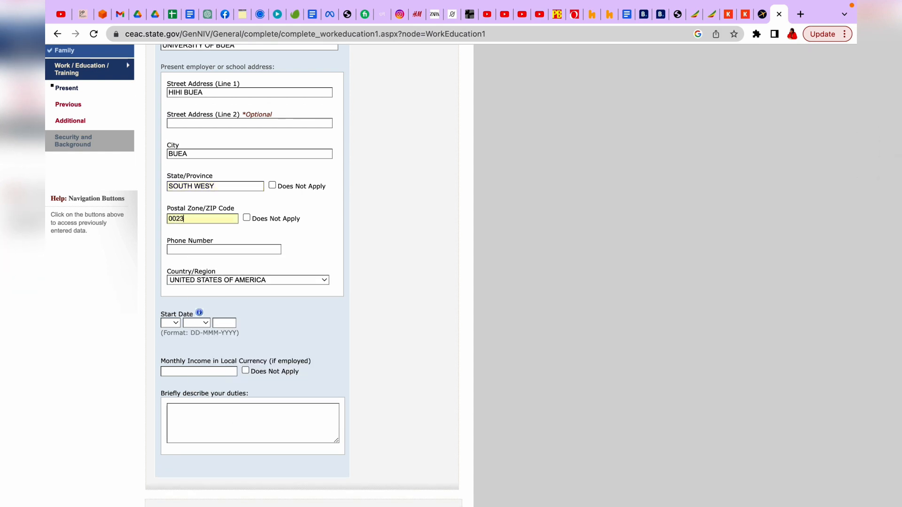
left_click(292, 280)
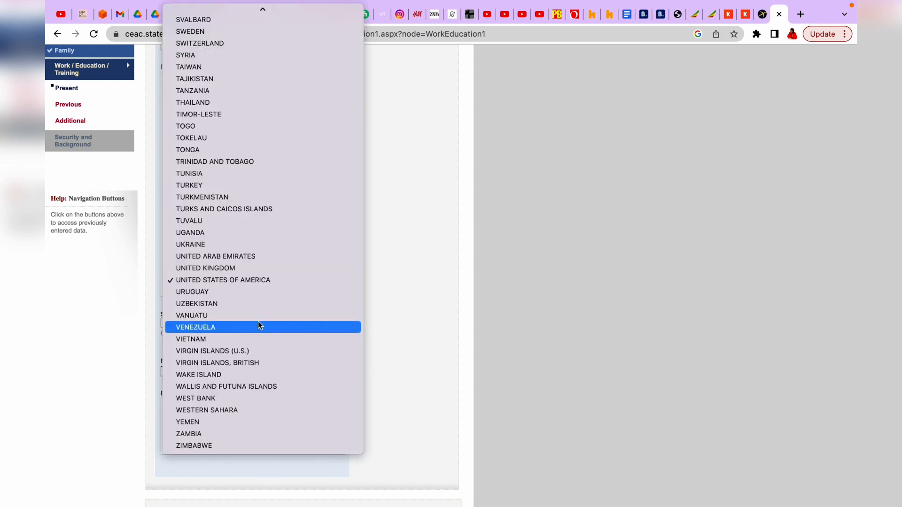
scroll(258, 321, "up", 15)
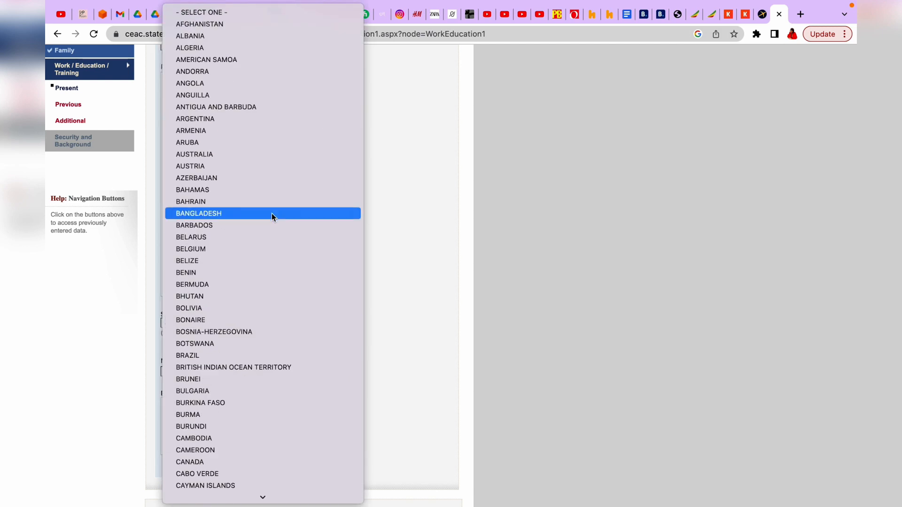
scroll(271, 213, "down", 8)
scroll(271, 214, "up", 6)
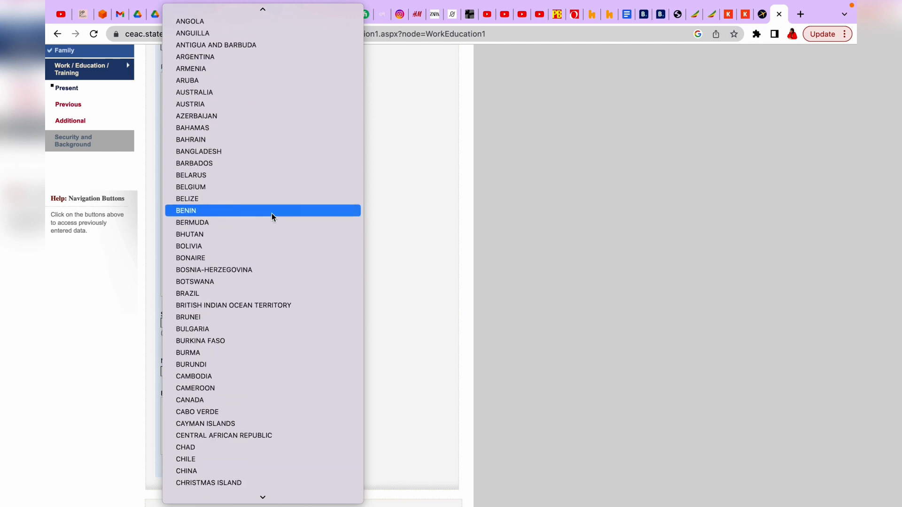
left_click(206, 389)
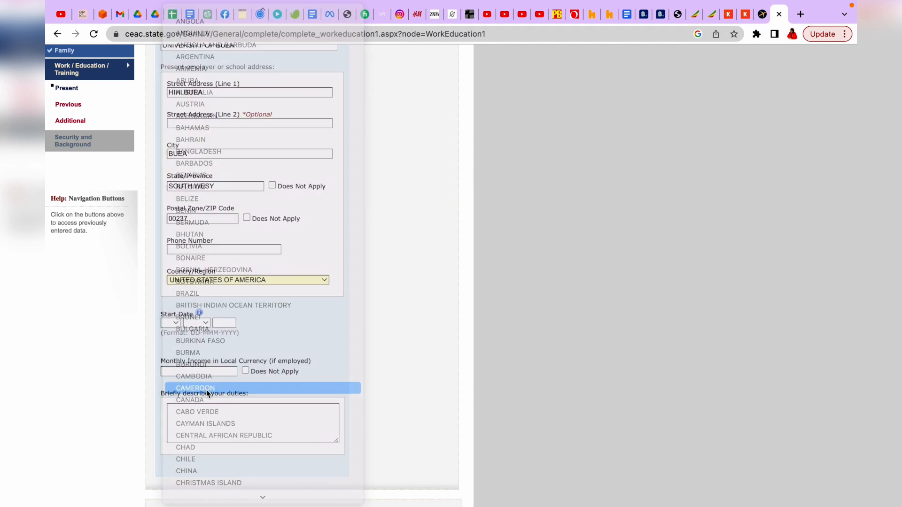
scroll(299, 340, "down", 3)
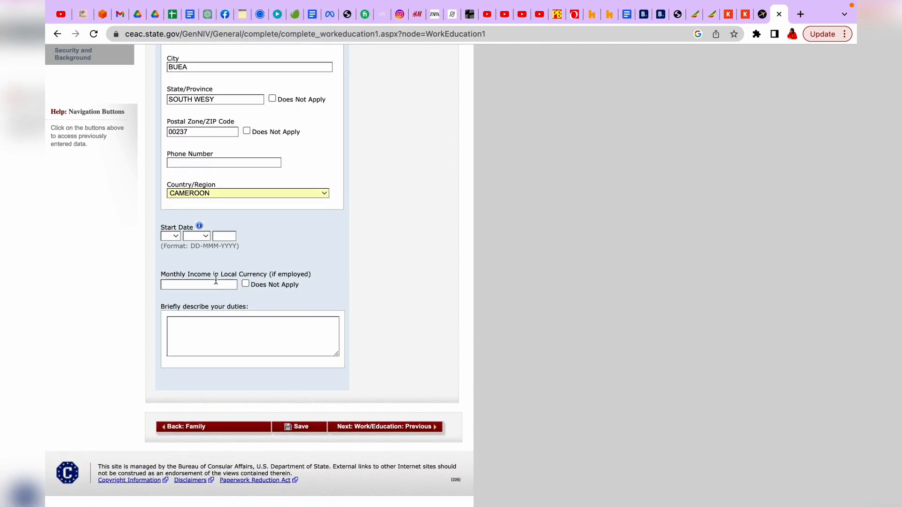
Step: Set the employment start date to 01 JAN 2008
left_click(180, 234)
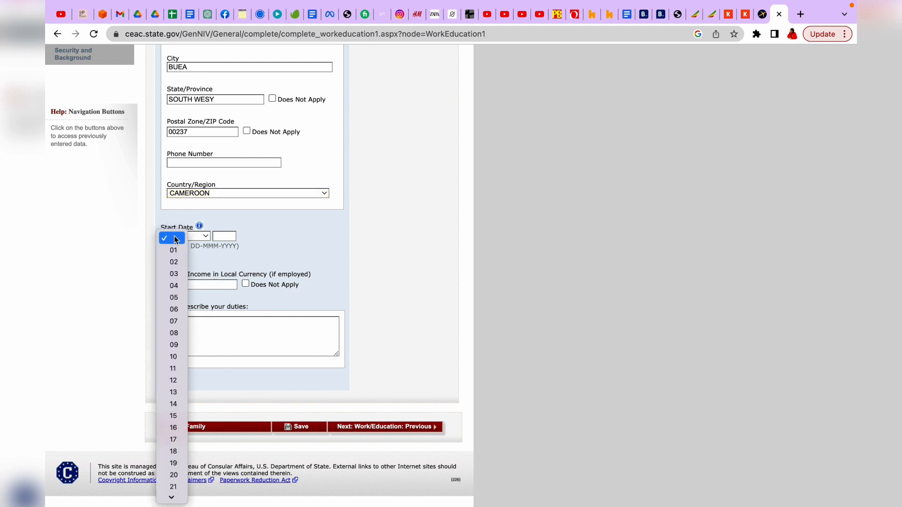
left_click(173, 252)
left_click(204, 239)
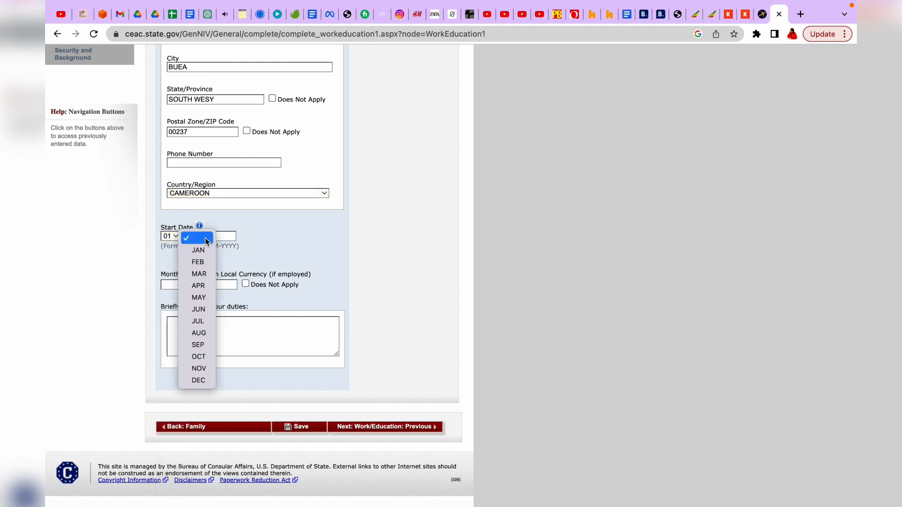
left_click(203, 252)
key("Tab")
type("200")
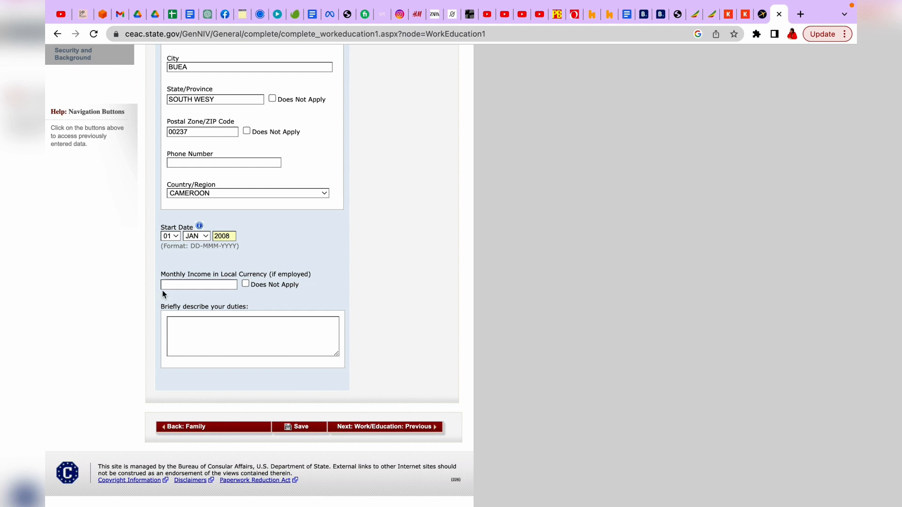
Step: Mark monthly income as Does Not Apply and submit the work page
left_click(221, 288)
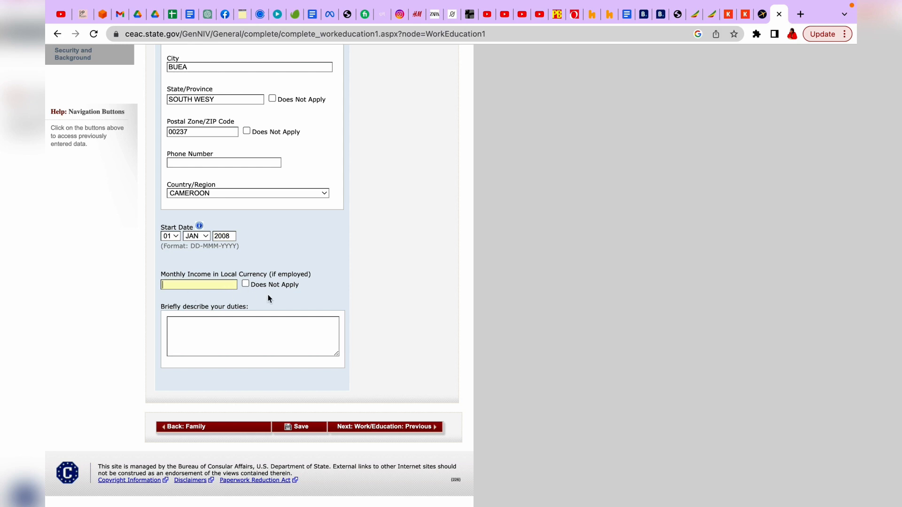
scroll(250, 284, "down", 1)
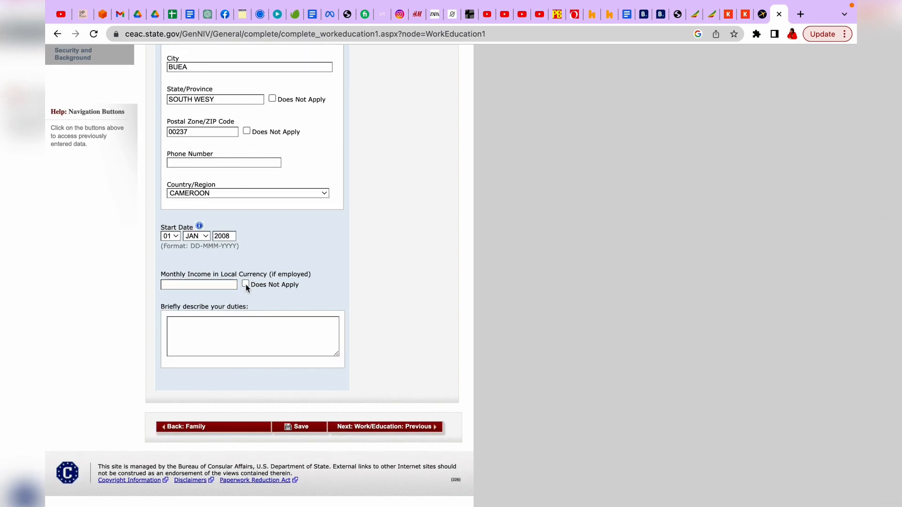
left_click(246, 284)
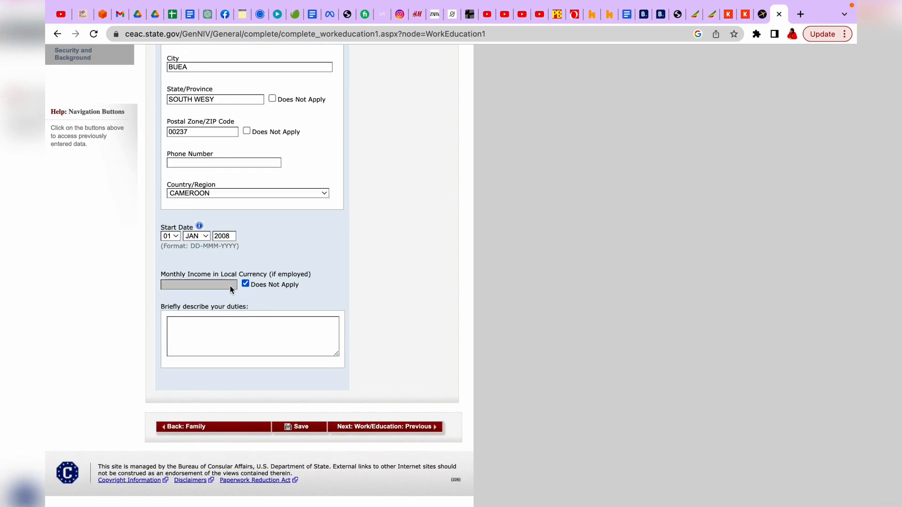
scroll(284, 349, "down", 1)
left_click(245, 284)
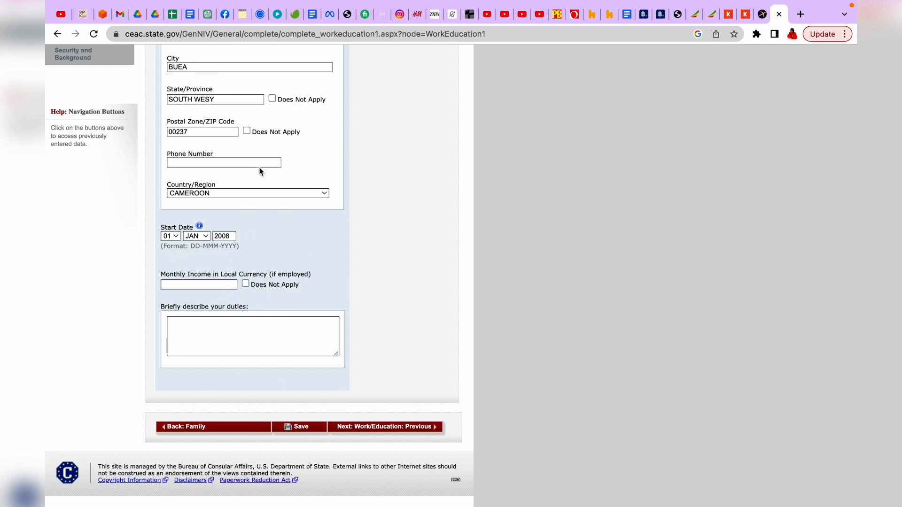
left_click(245, 284)
left_click(390, 427)
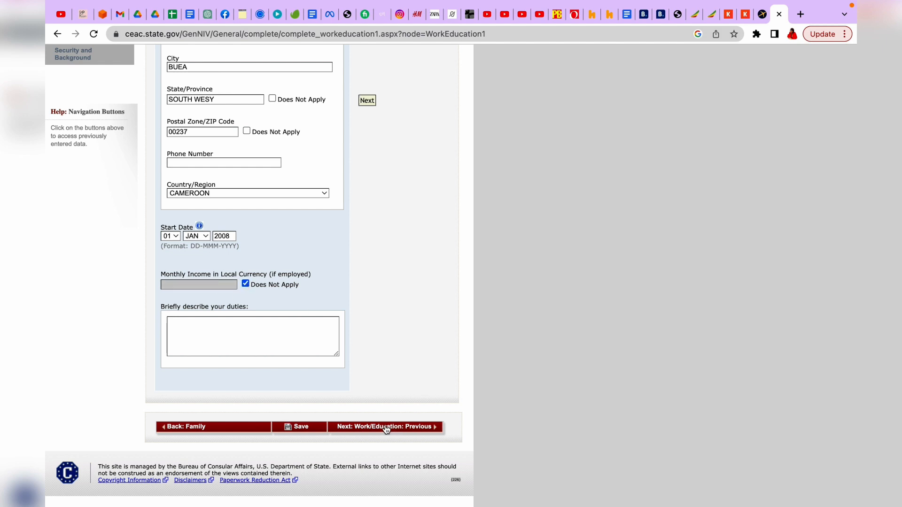
Step: Enter a monthly income amount and job duties 'COMPUTER', then resubmit the page
scroll(365, 277, "down", 8)
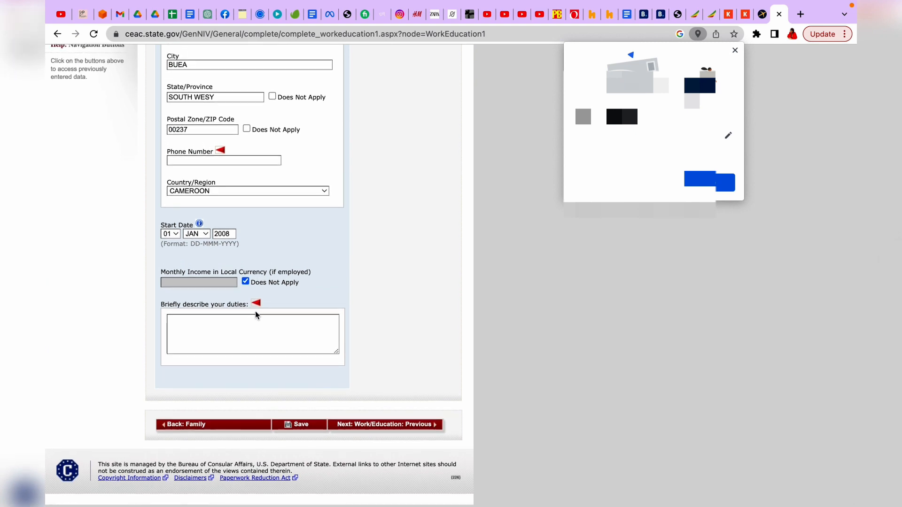
left_click(245, 281)
left_click(219, 283)
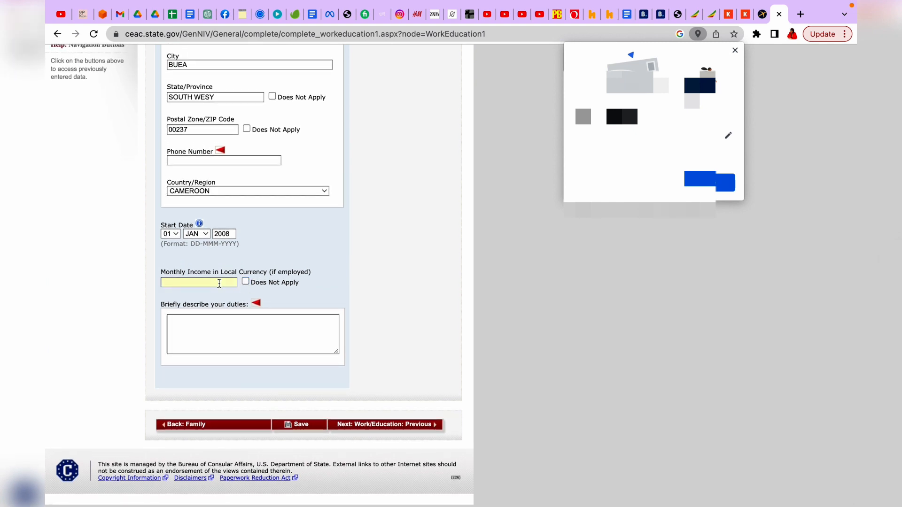
type("90")
left_click(217, 320)
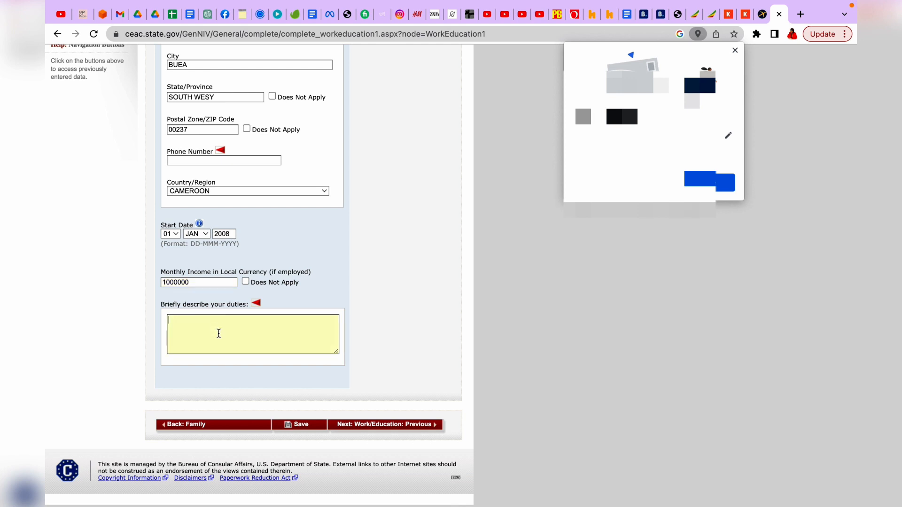
type("COMPUTER ENGINEEER")
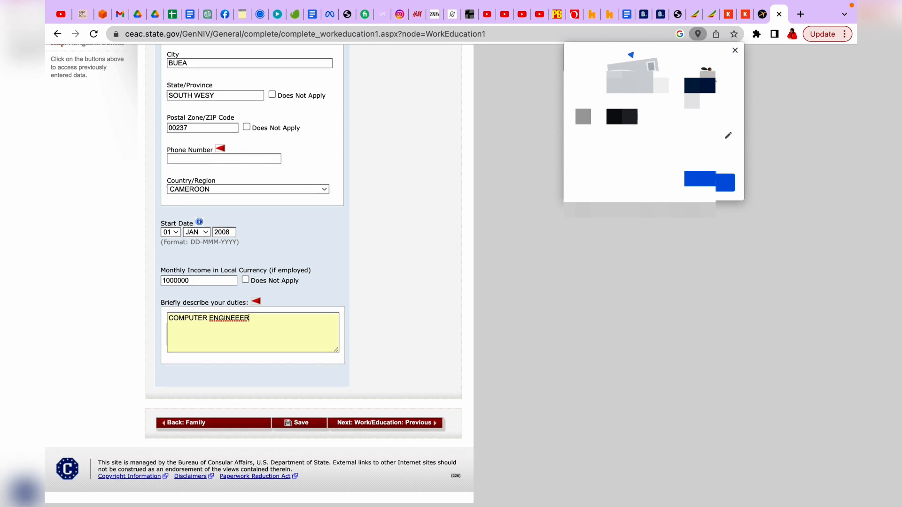
left_click(394, 425)
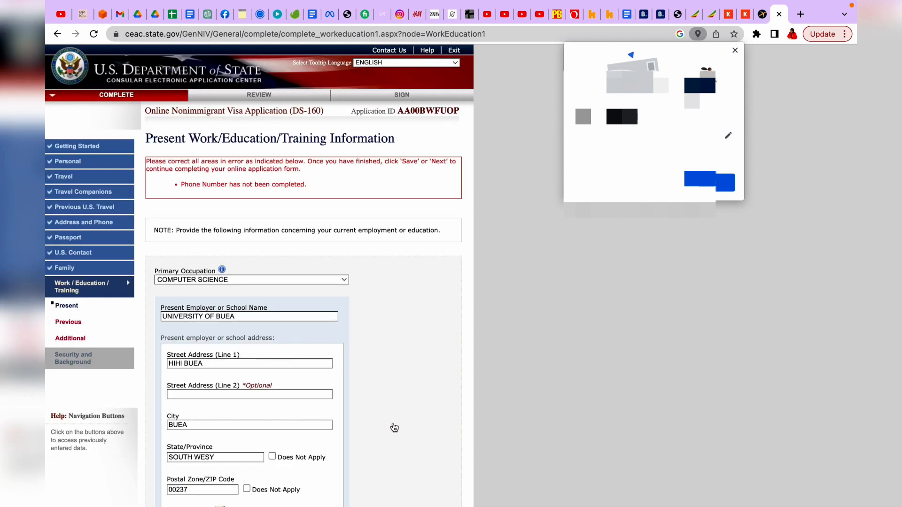
Step: Enter the present employer's phone number and continue to Previous Work/Education
scroll(395, 428, "down", 8)
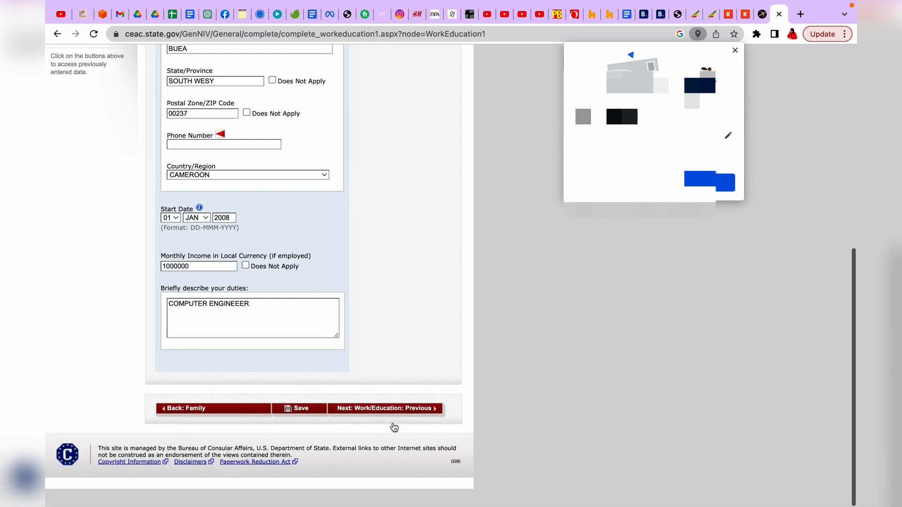
scroll(395, 427, "up", 3)
scroll(394, 427, "up", 1)
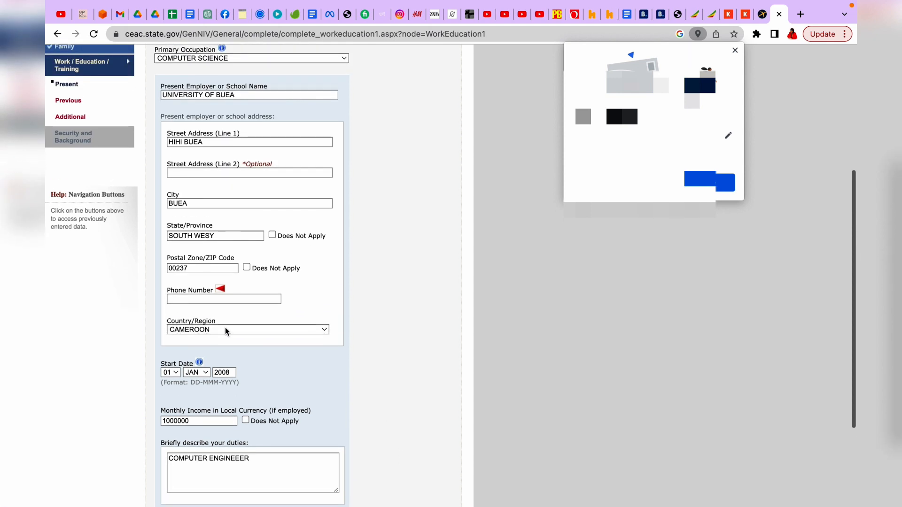
left_click(208, 298)
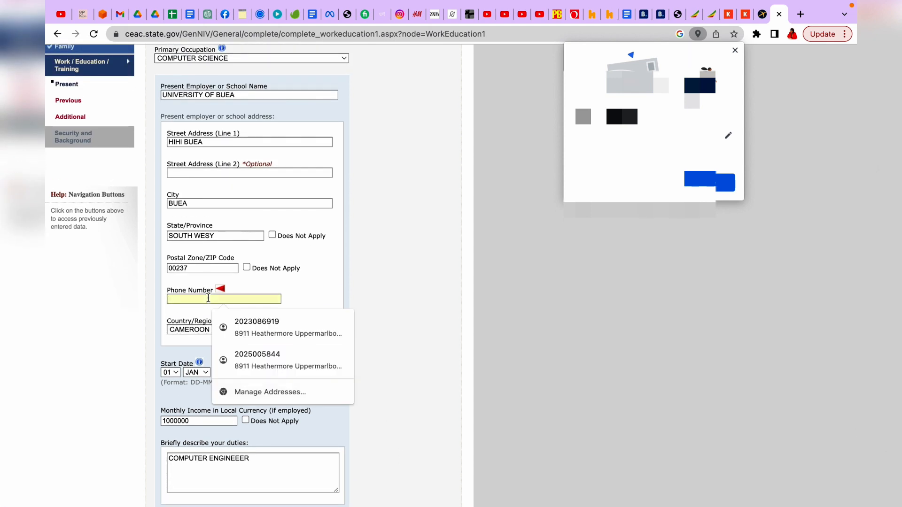
type("780790800")
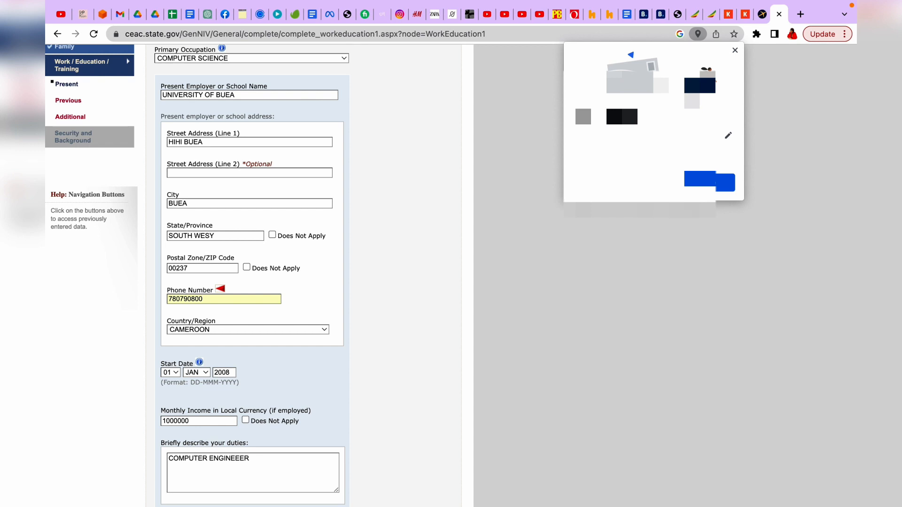
scroll(376, 423, "down", 3)
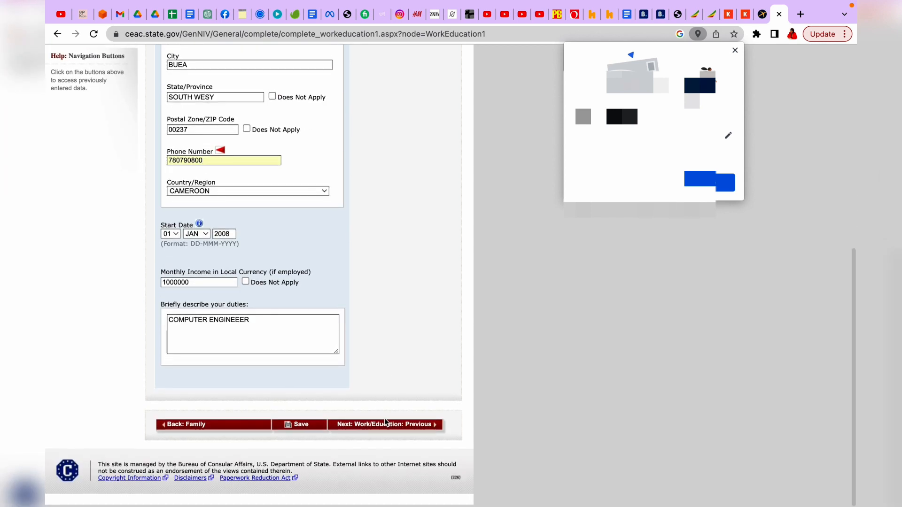
left_click(370, 429)
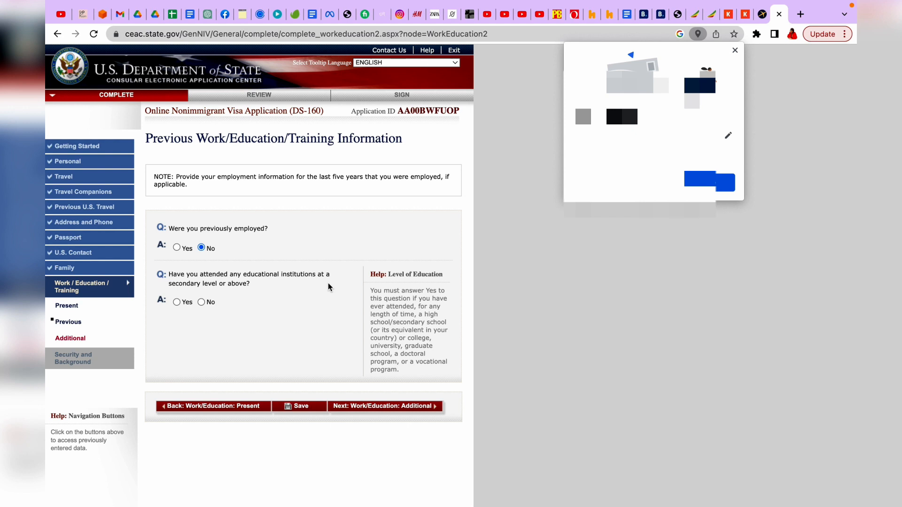
Step: Answer No to attending educational institutions and continue to Additional Work/Education
scroll(328, 287, "down", 1)
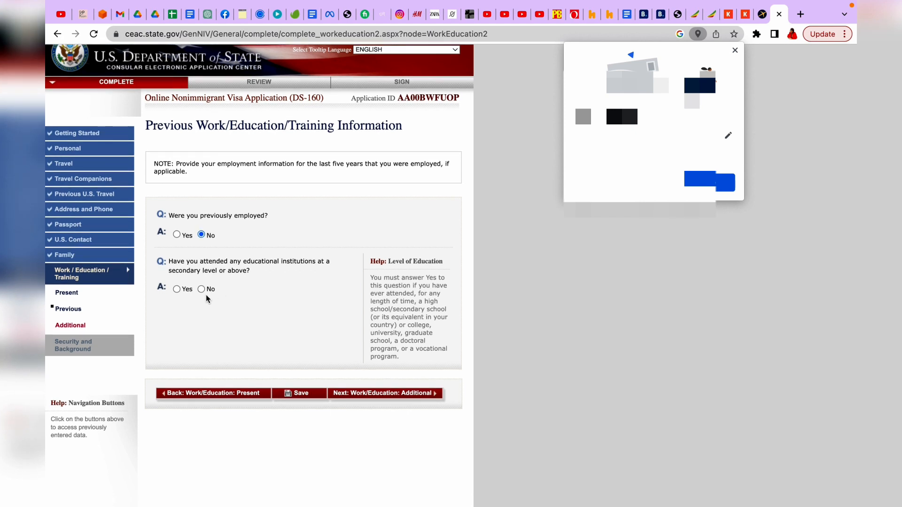
left_click(177, 290)
scroll(272, 400, "down", 3)
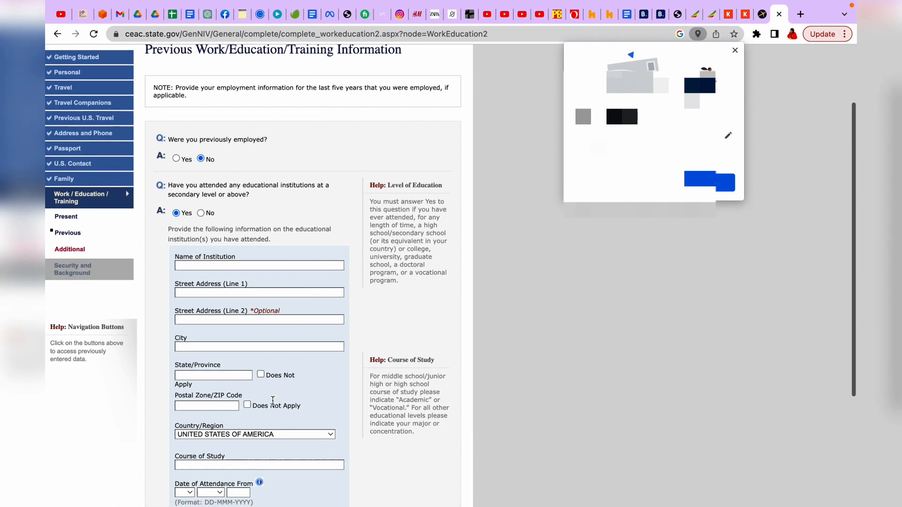
scroll(273, 401, "down", 4)
scroll(274, 405, "up", 3)
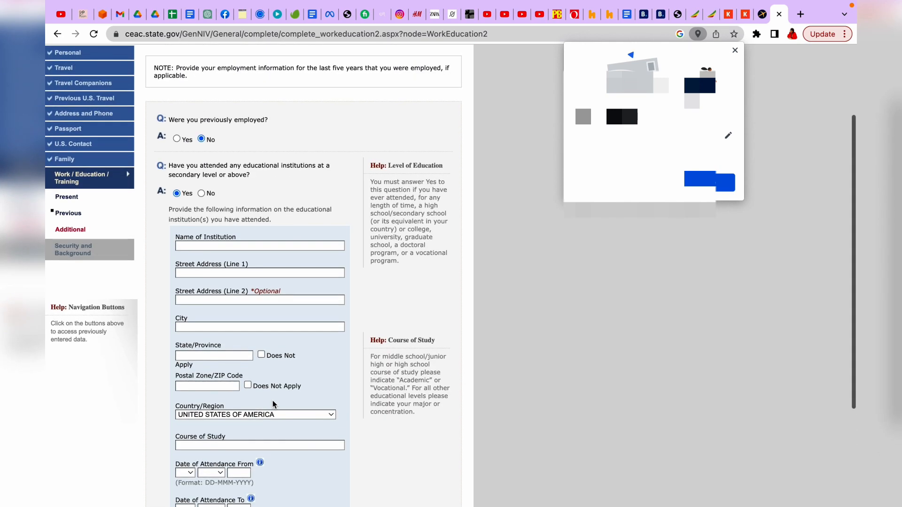
left_click(202, 194)
scroll(329, 375, "down", 1)
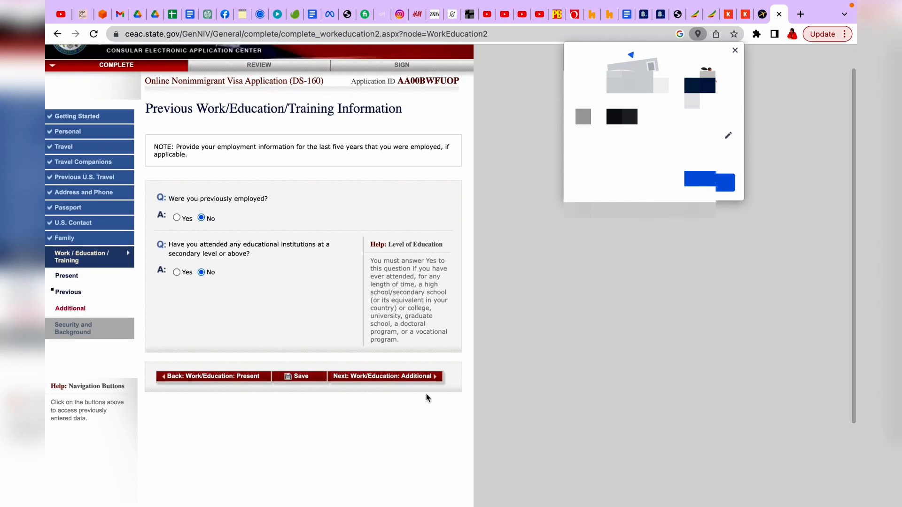
left_click(387, 378)
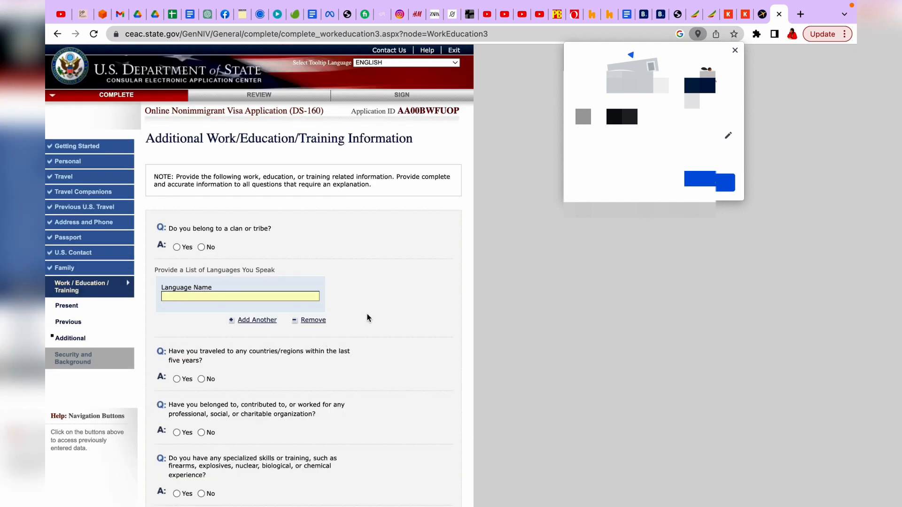
Step: Answer Yes to travel in the last five years, listing ANDORRA and ANGOLA
scroll(369, 314, "down", 3)
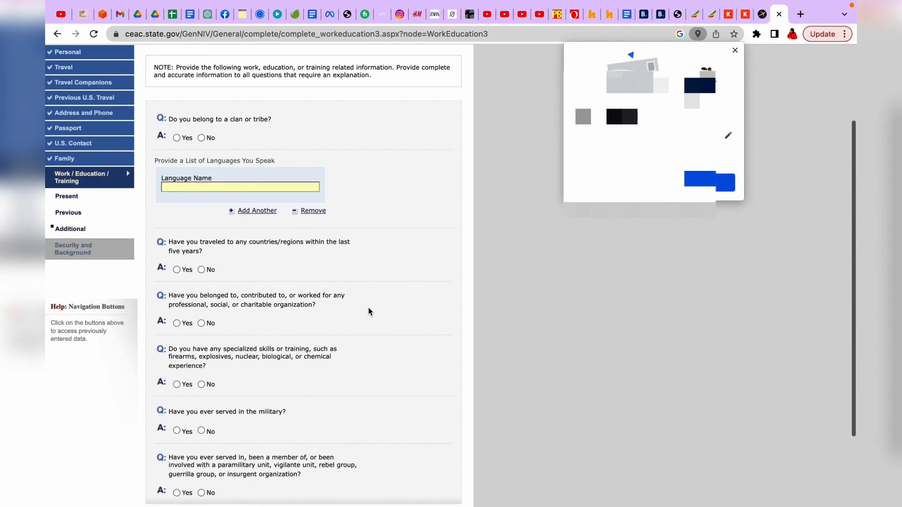
scroll(368, 312, "down", 1)
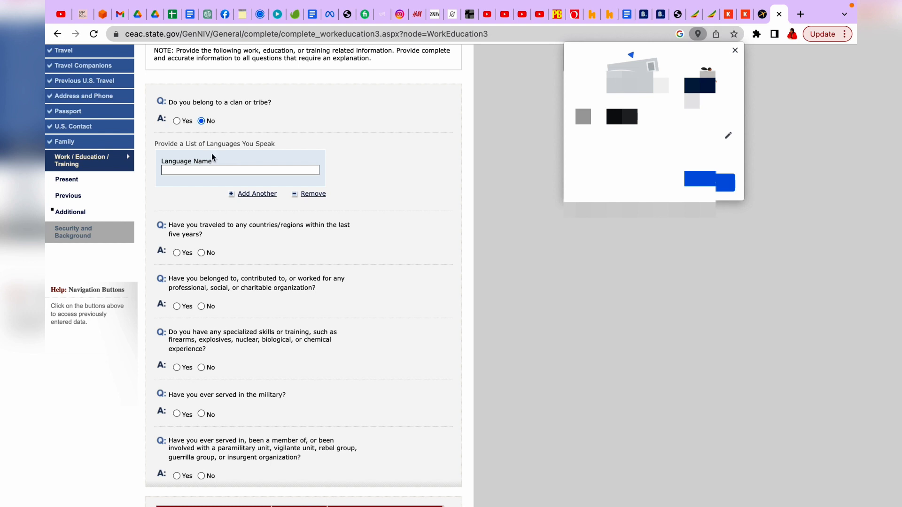
scroll(224, 204, "down", 2)
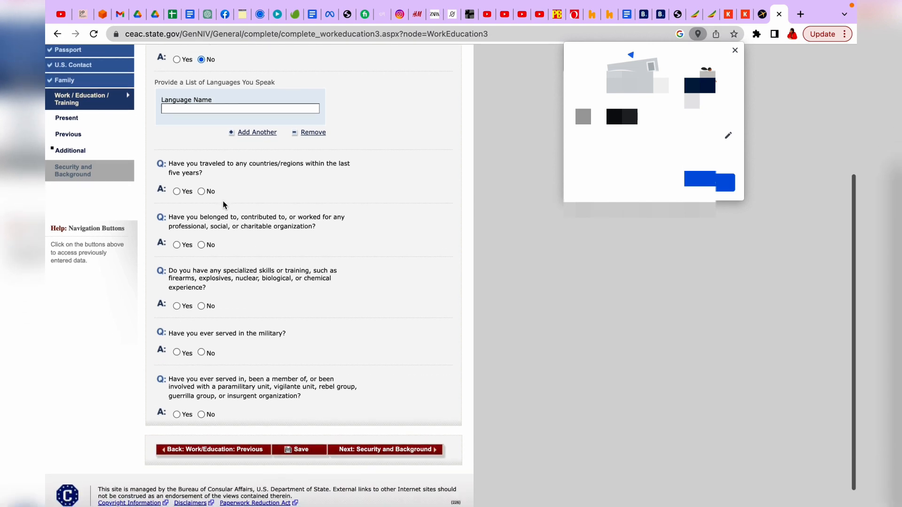
scroll(226, 198, "down", 1)
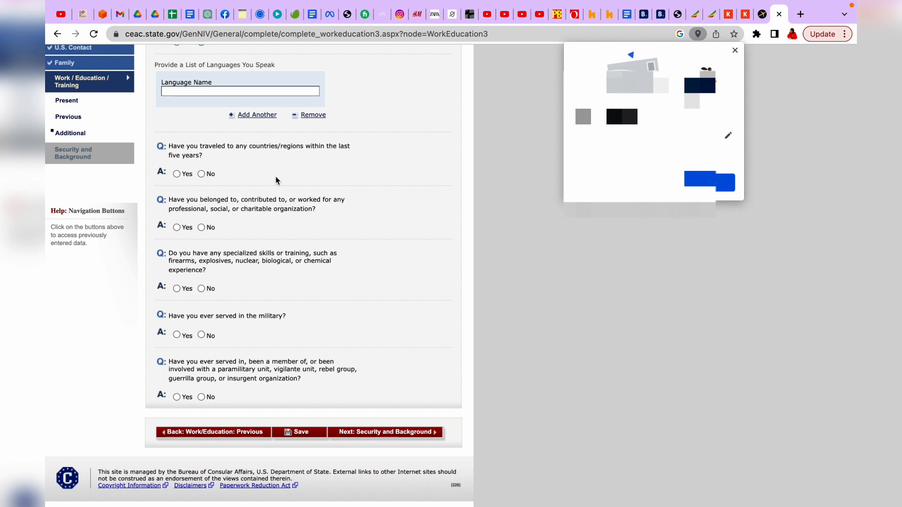
left_click(177, 175)
scroll(231, 294, "down", 2)
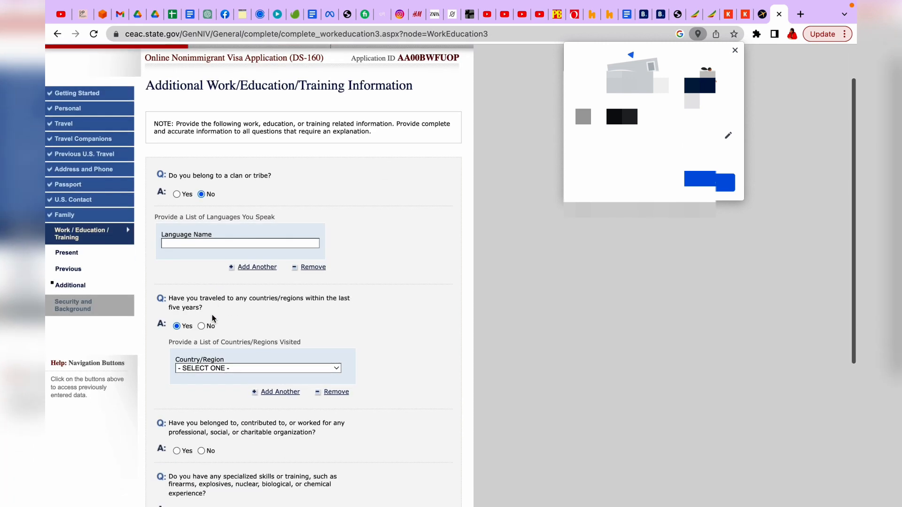
left_click(337, 348)
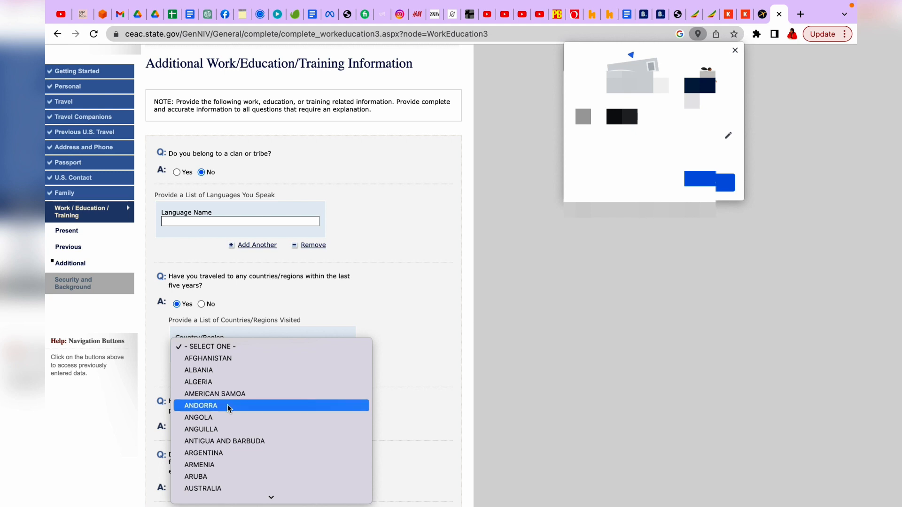
left_click(240, 406)
scroll(241, 407, "down", 3)
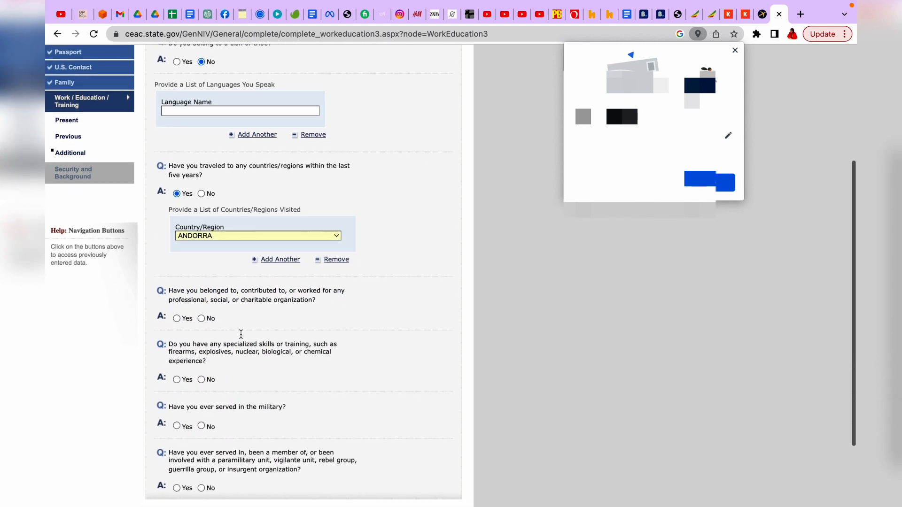
left_click(258, 260)
scroll(237, 362, "down", 2)
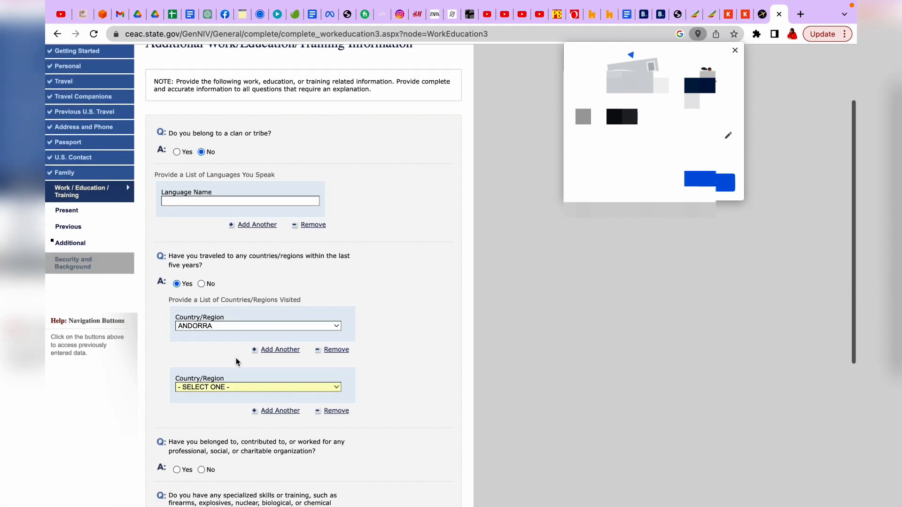
left_click(336, 387)
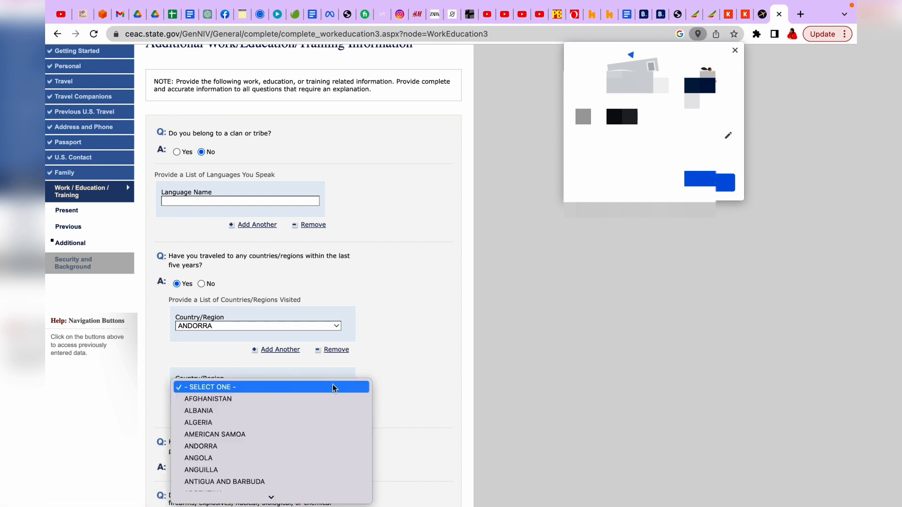
left_click(217, 463)
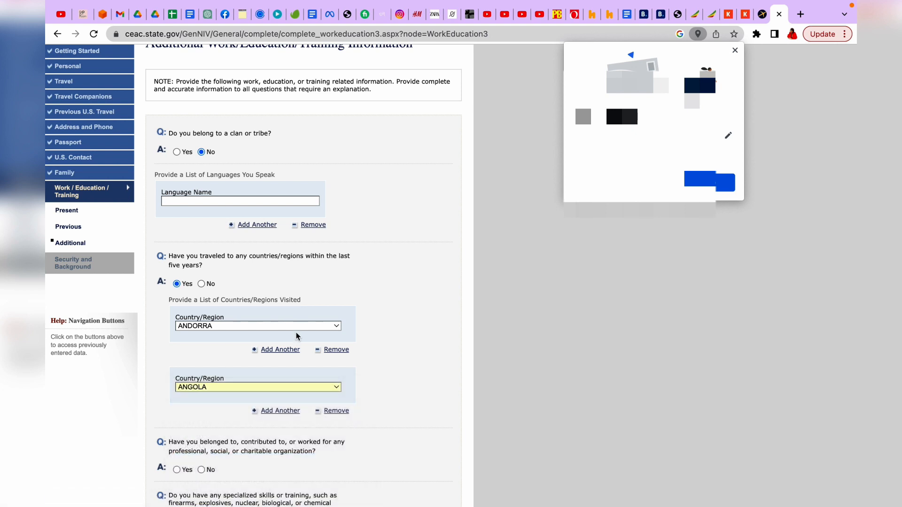
scroll(268, 376, "down", 5)
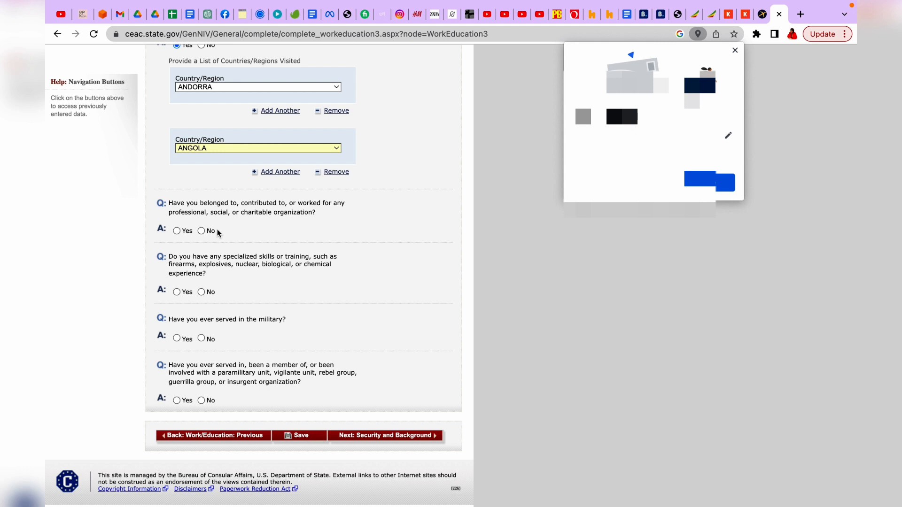
Step: Answer No to organization, specialized skills, military and paramilitary questions, then save and continue
left_click(201, 231)
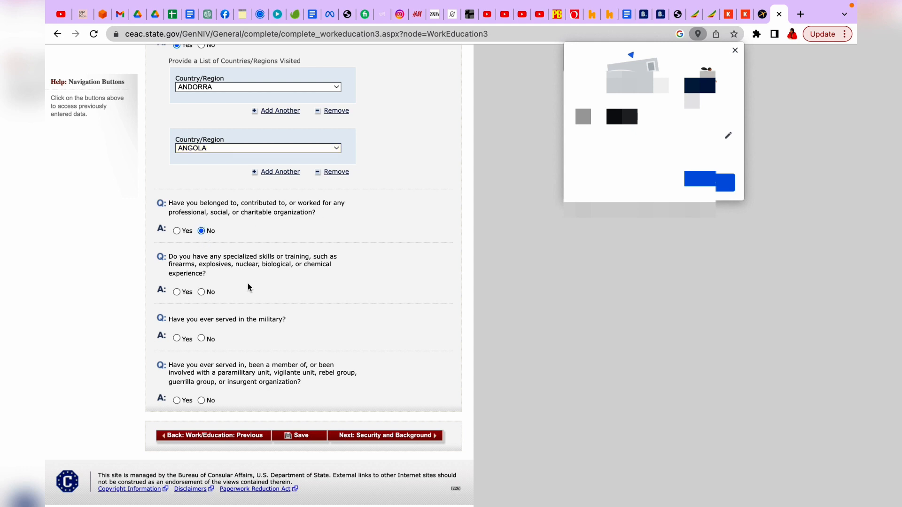
scroll(249, 285, "down", 1)
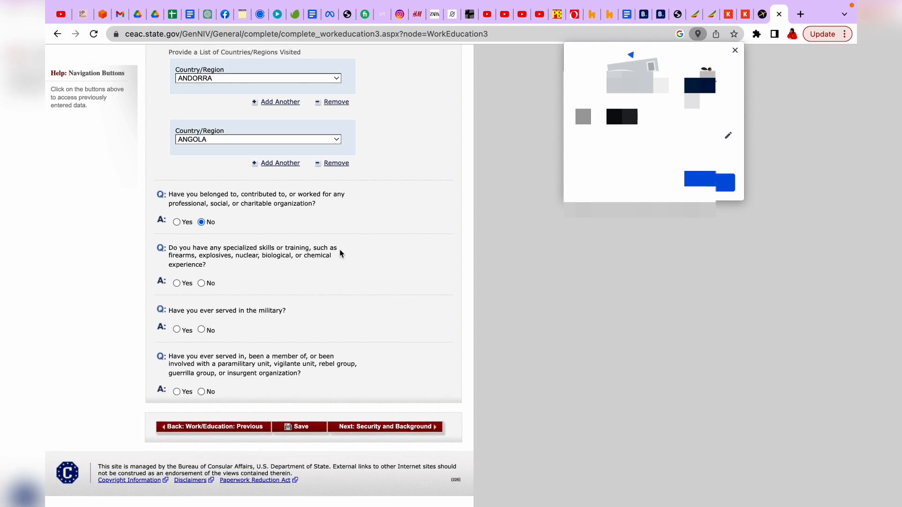
left_click(201, 283)
left_click(201, 330)
left_click(202, 392)
left_click(388, 428)
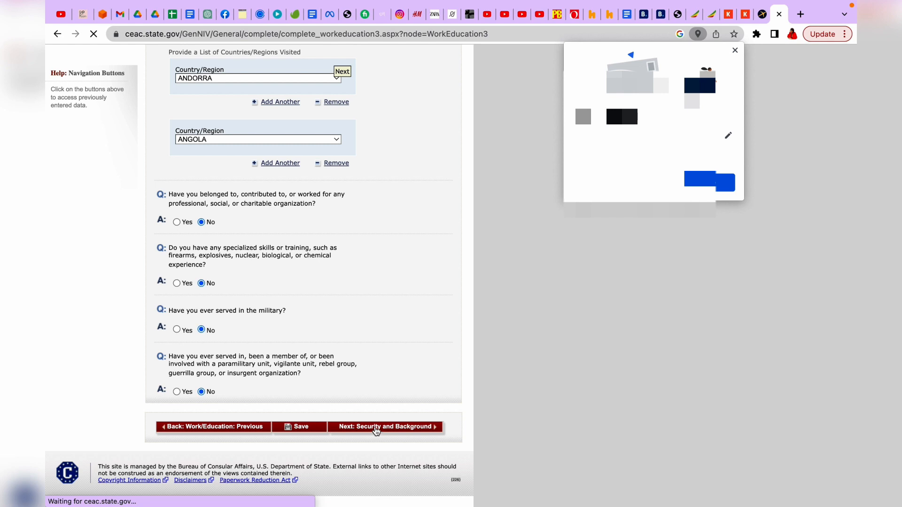
scroll(391, 307, "up", 3)
scroll(390, 308, "down", 3)
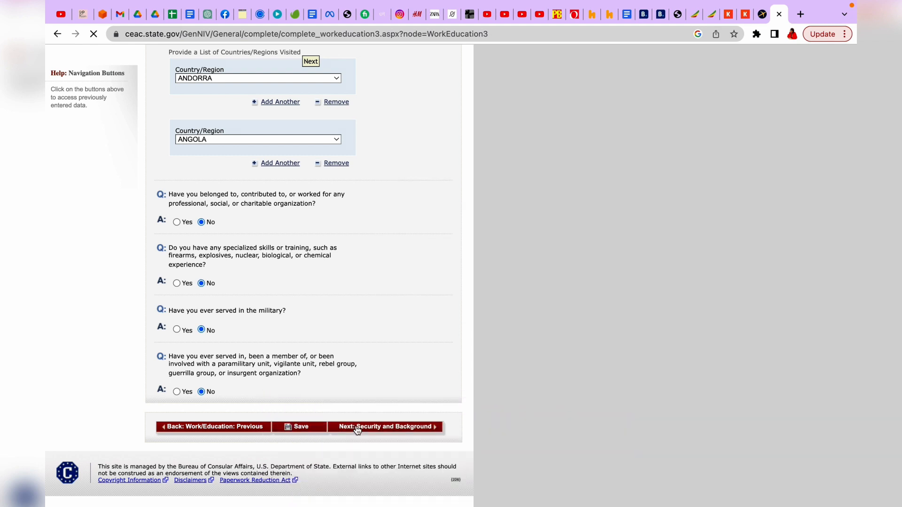
left_click(311, 431)
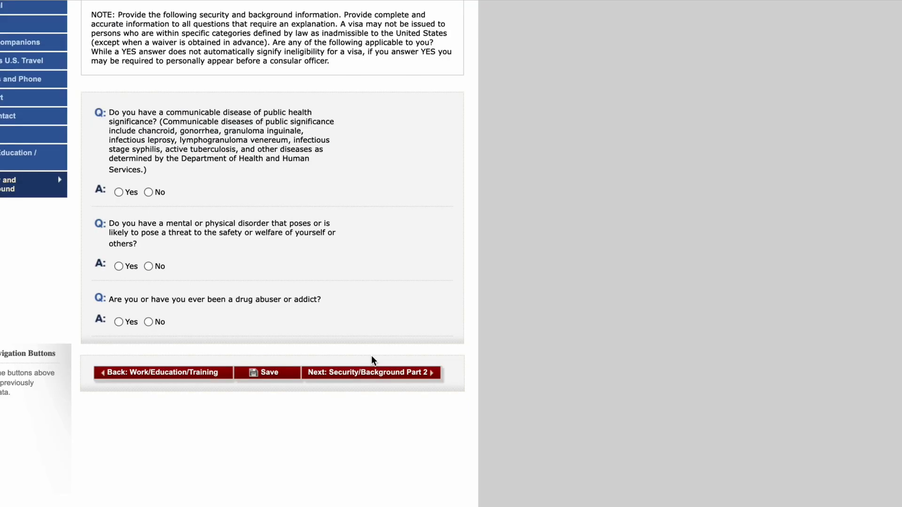
Step: Answer No to Part 1's communicable disease, mental disorder and drug abuse questions
scroll(371, 361, "up", 2)
scroll(372, 361, "down", 3)
scroll(371, 361, "down", 2)
scroll(214, 155, "up", 2)
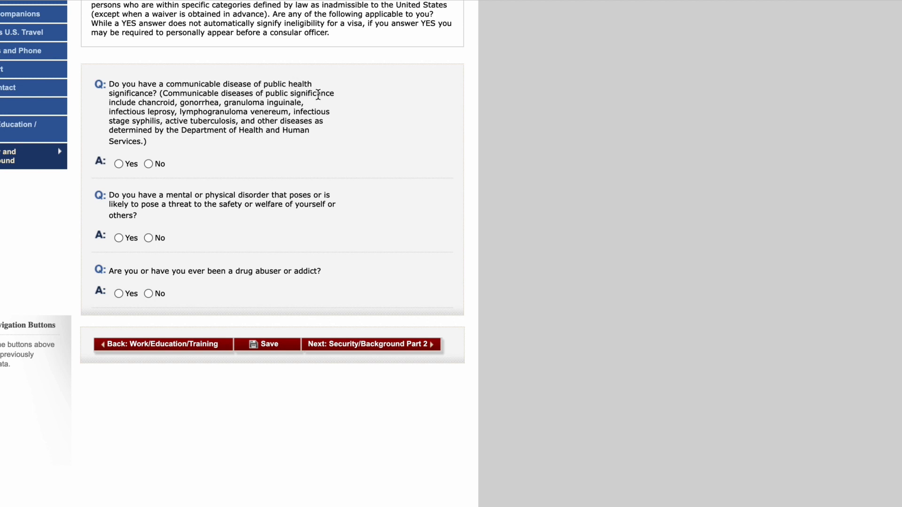
left_click(149, 164)
left_click(148, 239)
left_click(149, 294)
left_click(368, 354)
Step: Answer No to Part 2's arrest, drug, prostitution, money laundering and trafficking questions
scroll(367, 273, "down", 7)
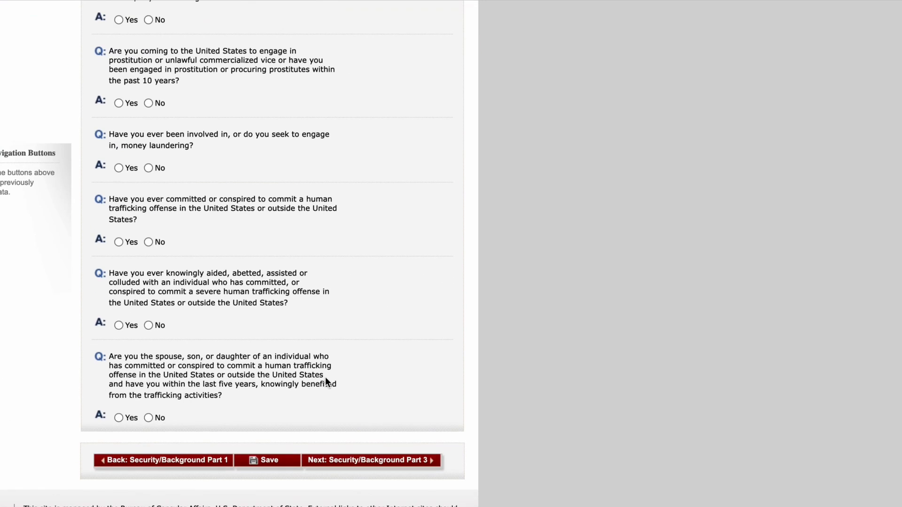
scroll(328, 397, "up", 2)
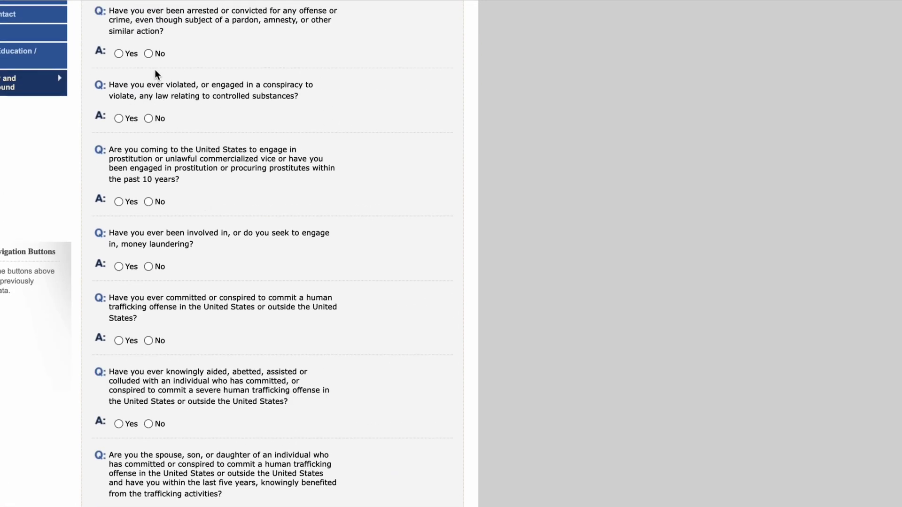
left_click(148, 53)
left_click(148, 118)
left_click(149, 202)
left_click(148, 266)
left_click(149, 340)
left_click(149, 424)
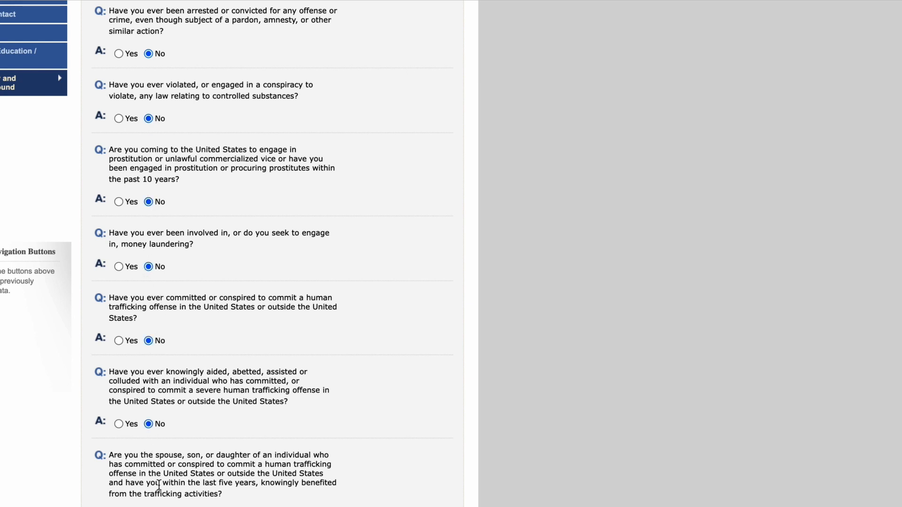
scroll(273, 254, "down", 3)
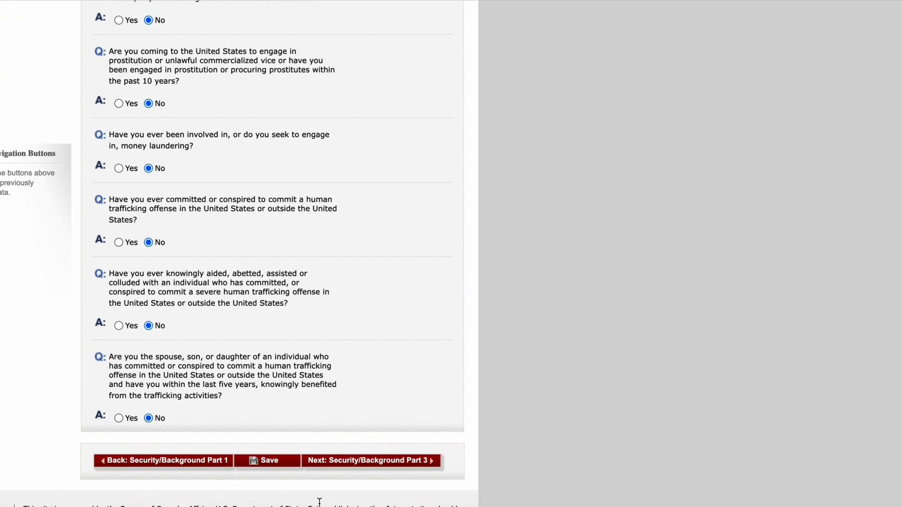
left_click(358, 461)
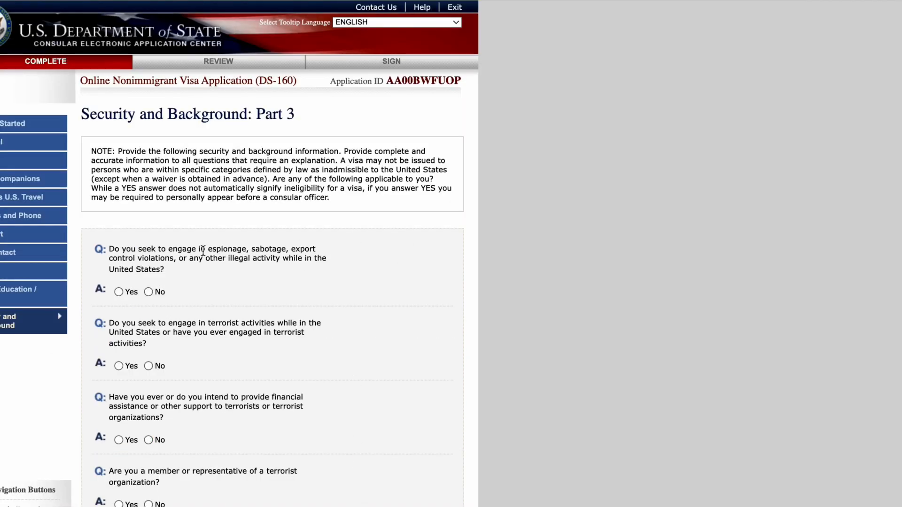
Step: Answer No to the Part 3 espionage, terrorist support, membership and relative questions
left_click(149, 293)
scroll(151, 434, "down", 3)
left_click(148, 330)
scroll(149, 394, "down", 2)
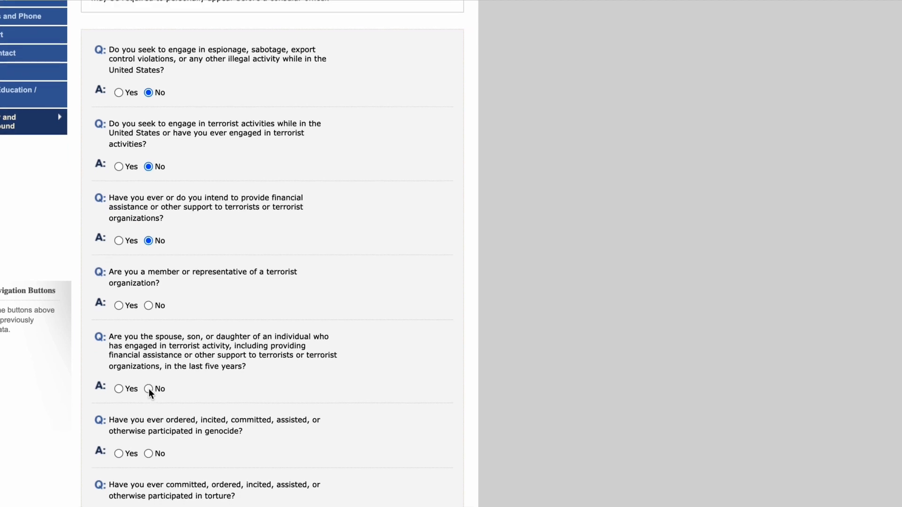
left_click(149, 305)
left_click(148, 389)
scroll(148, 391, "down", 3)
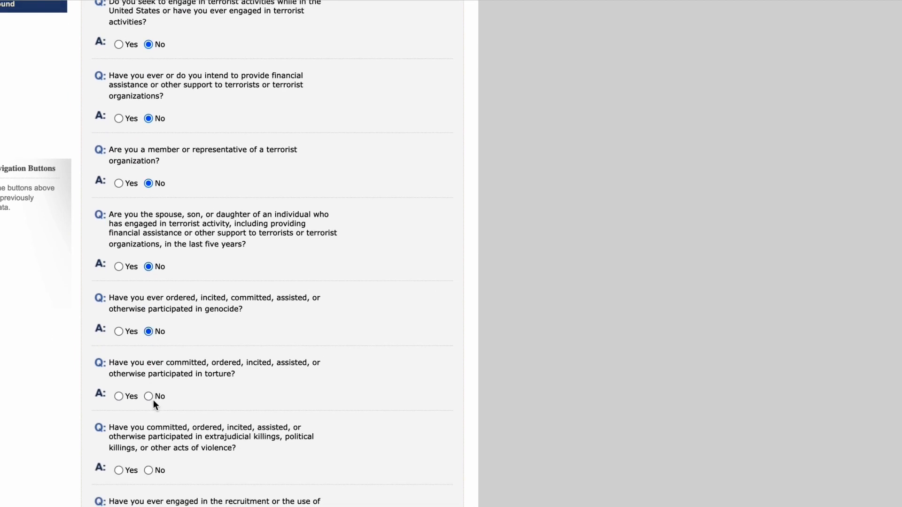
Step: Answer No to the torture, child soldiers and religious freedom questions and advance to Part 4
left_click(149, 398)
scroll(150, 399, "down", 3)
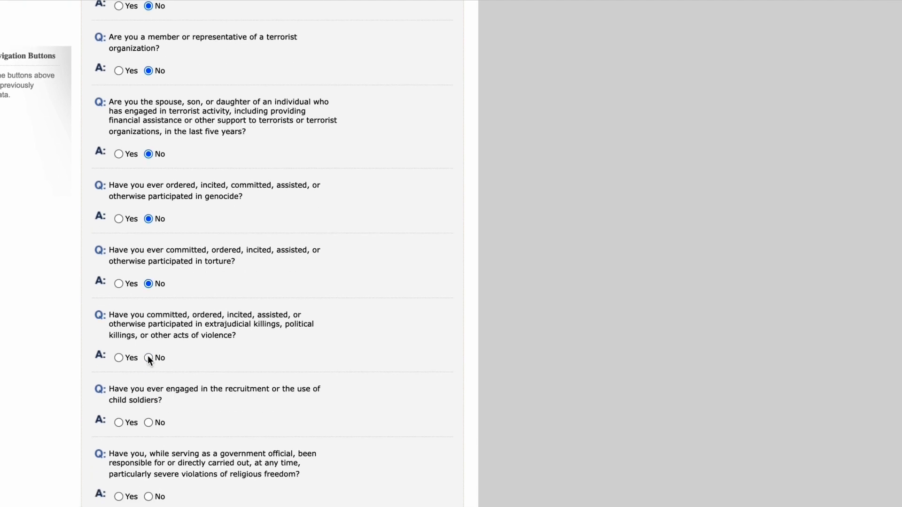
left_click(149, 423)
scroll(147, 425, "down", 3)
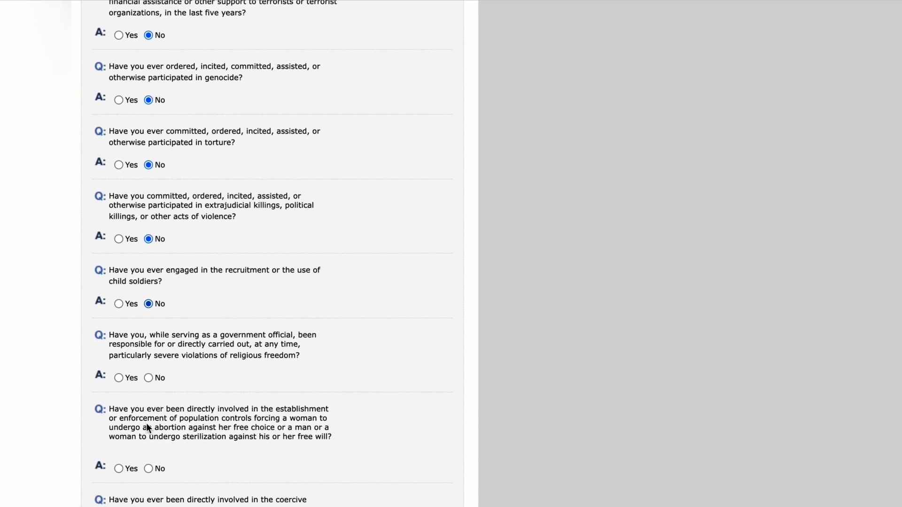
left_click(148, 370)
scroll(148, 371, "down", 3)
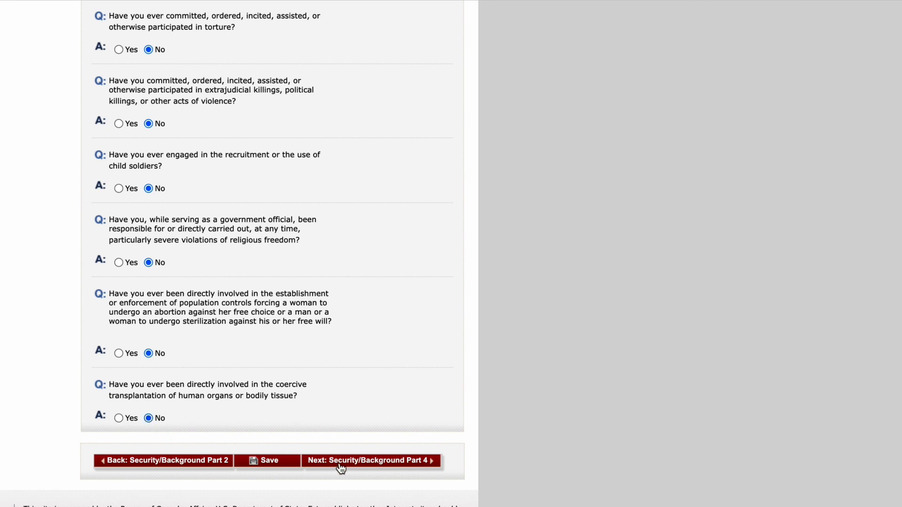
left_click(338, 463)
Step: Answer No to the Part 4 visa fraud and deportation questions and advance to Part 5
left_click(149, 301)
left_click(148, 367)
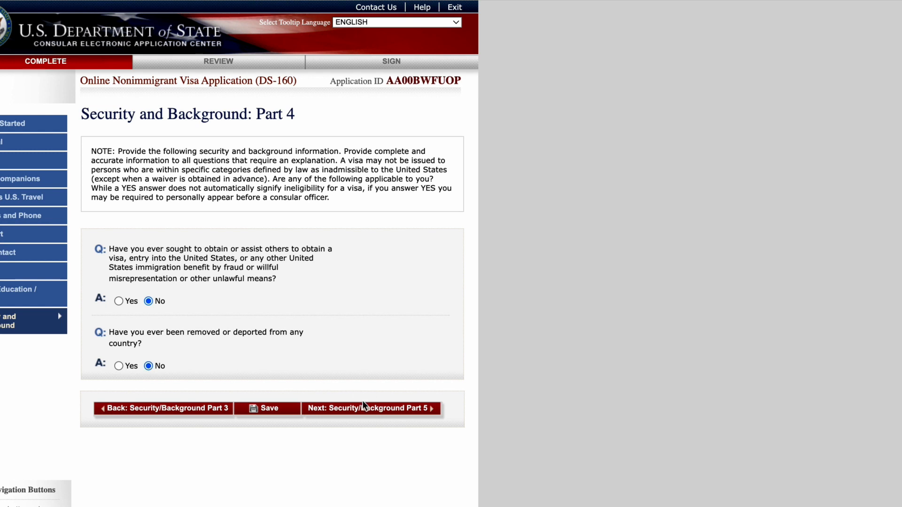
left_click(352, 411)
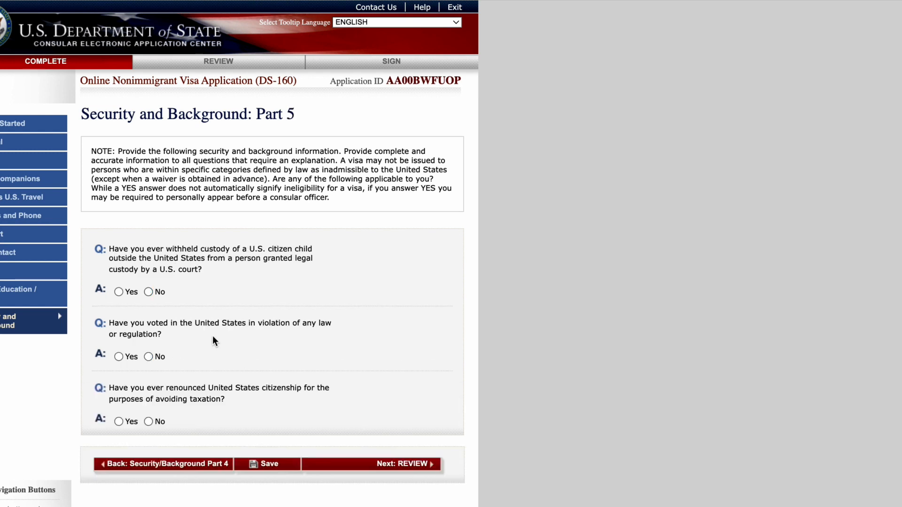
Step: Answer No to Part 5 child custody, illegal voting and citizenship renunciation, then begin the review
left_click(148, 291)
left_click(149, 356)
left_click(148, 421)
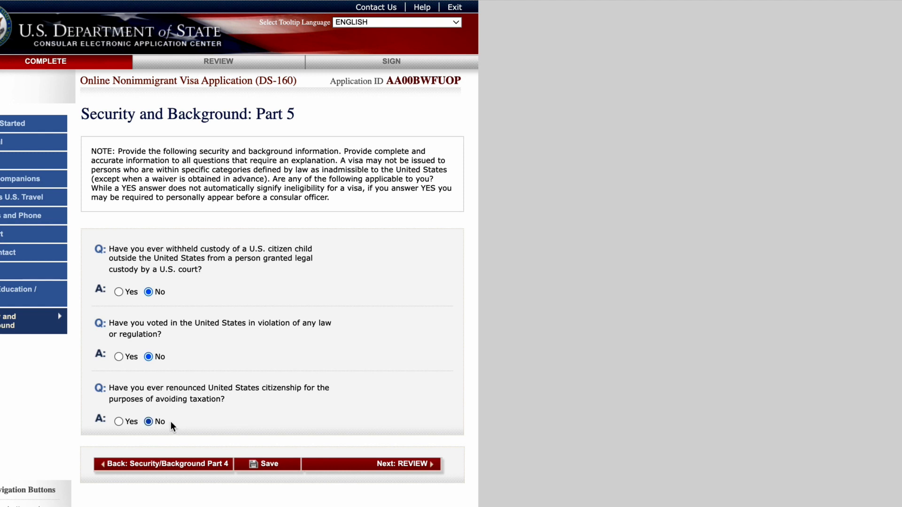
left_click(392, 465)
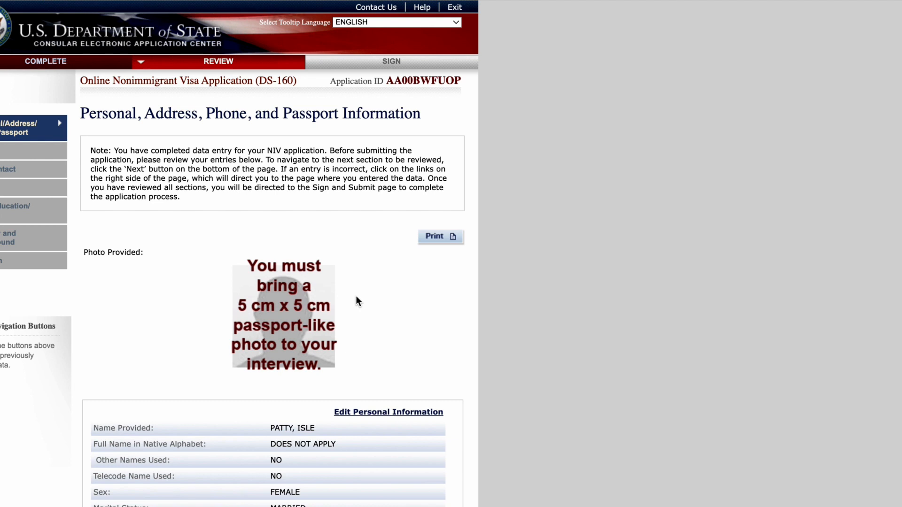
Step: Look over the personal, address, phone and passport review page and move on to Travel
scroll(356, 297, "down", 2)
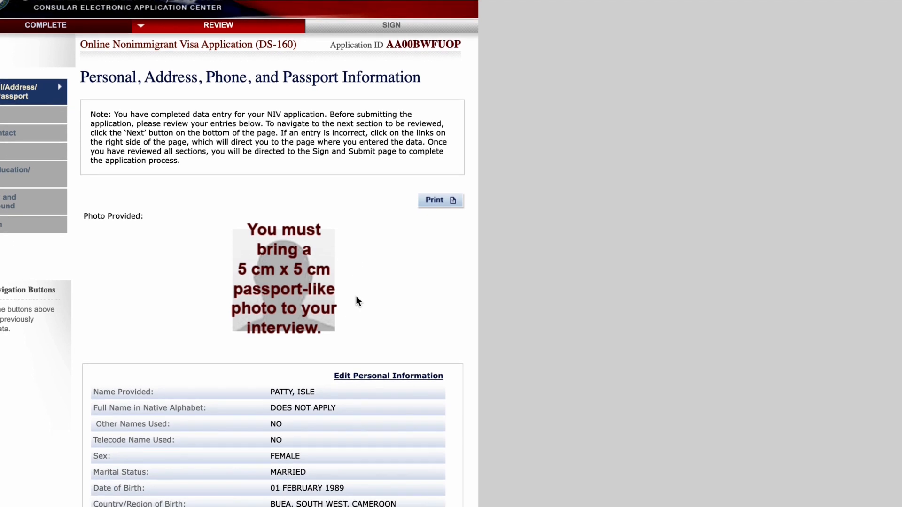
scroll(356, 295, "up", 3)
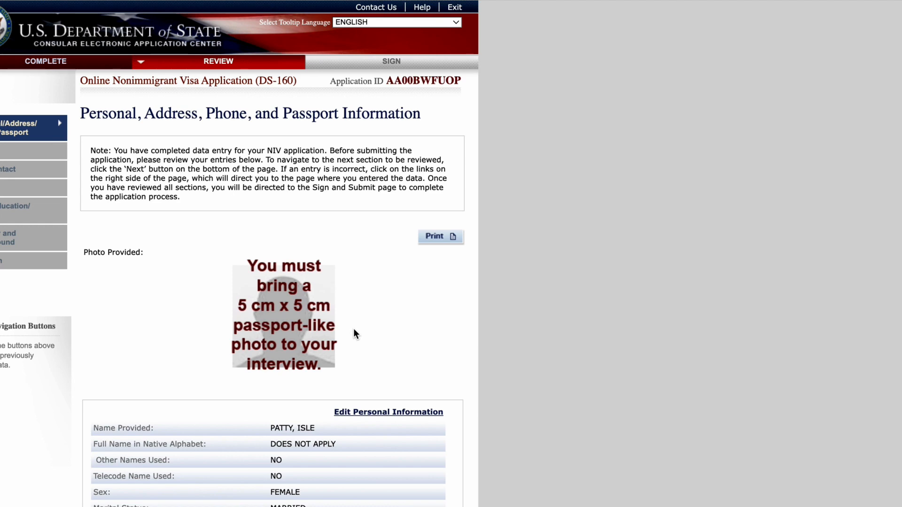
scroll(391, 230, "down", 15)
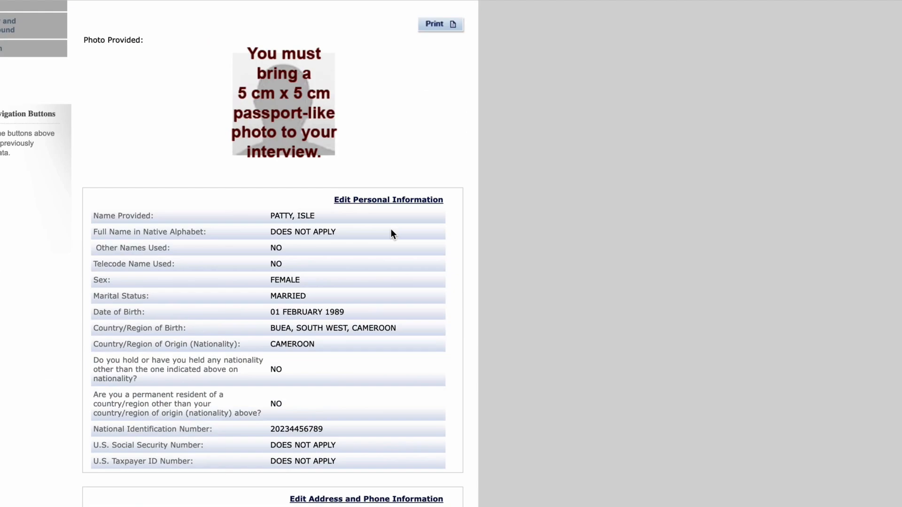
scroll(391, 224, "up", 1)
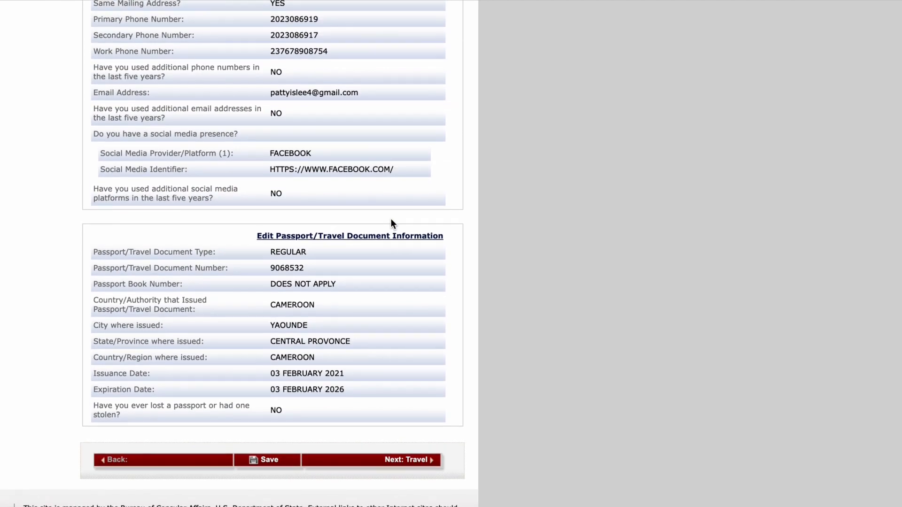
left_click(404, 461)
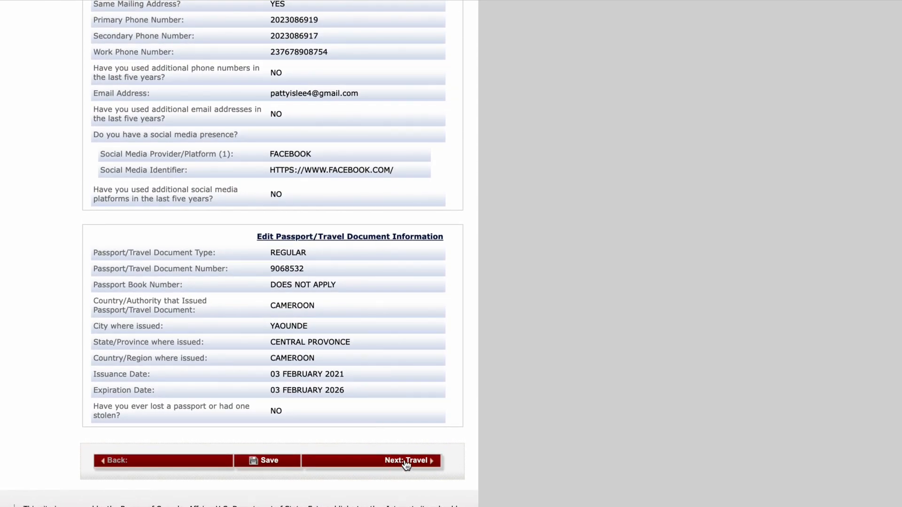
Step: Review the Travel, U.S. Contact and Family pages, advancing to Work/Education/Training
scroll(364, 332, "down", 5)
scroll(364, 334, "up", 1)
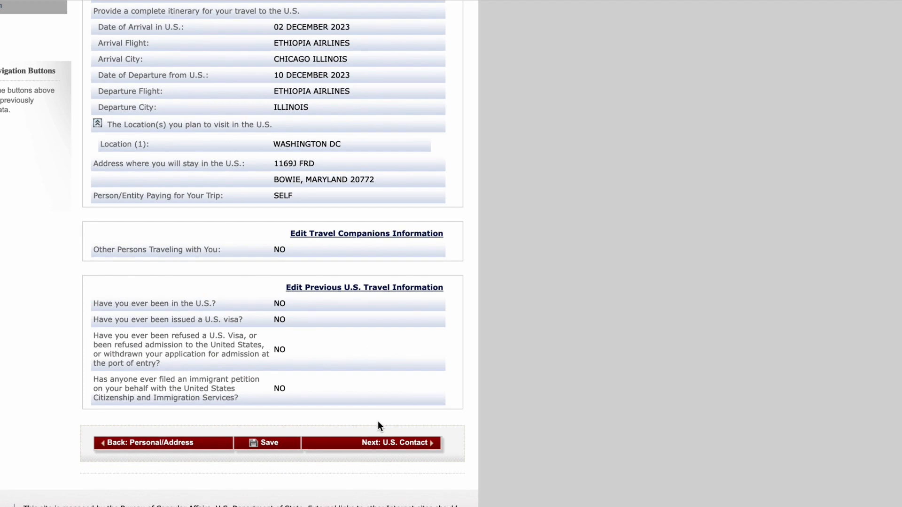
left_click(383, 443)
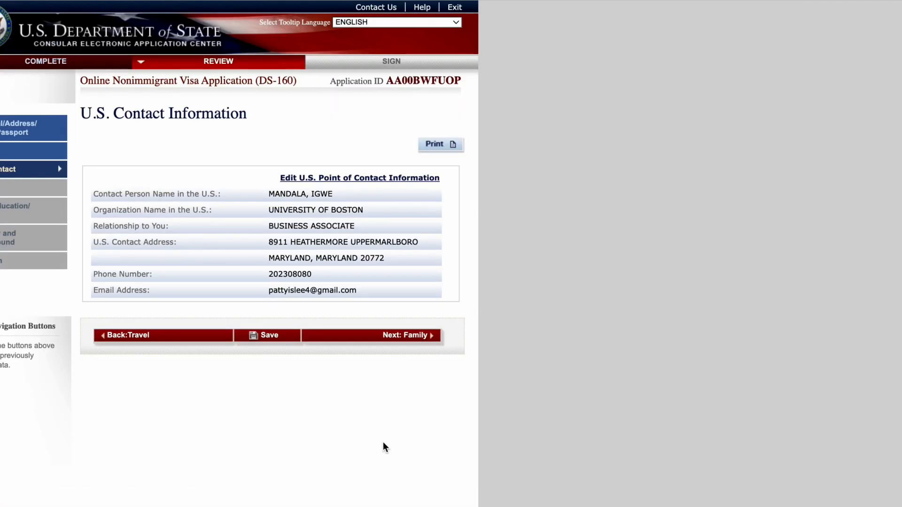
left_click(396, 336)
scroll(358, 322, "down", 2)
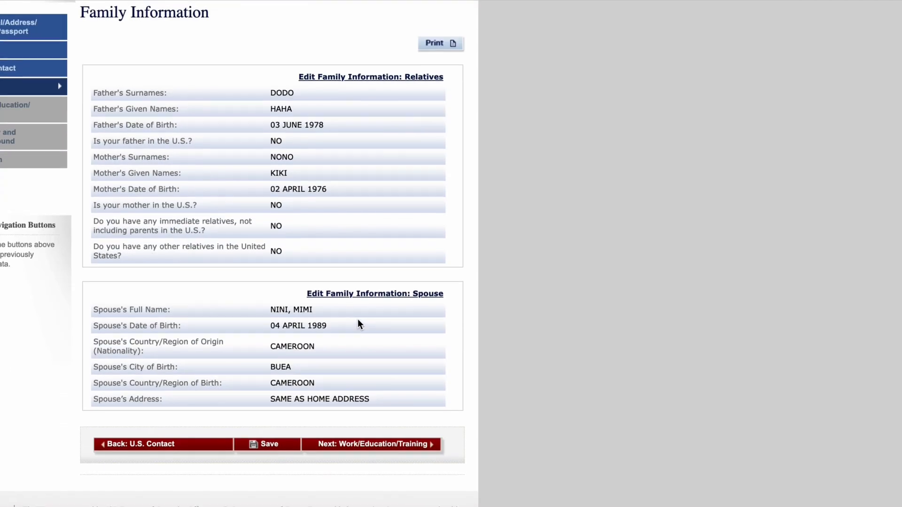
left_click(365, 446)
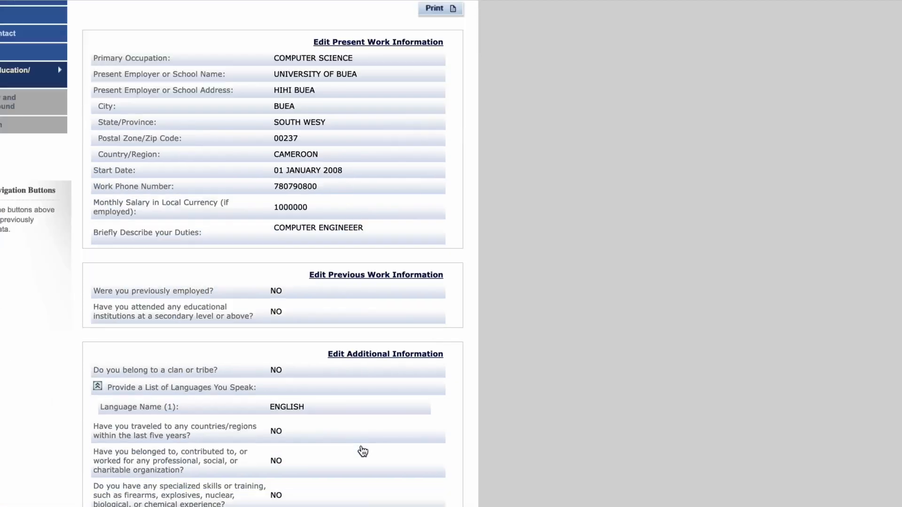
Step: Review the Work/Education/Training and Security and Background pages, reaching Location Information (Yaounde, Cameroon)
scroll(362, 451, "down", 4)
scroll(363, 451, "up", 1)
left_click(360, 449)
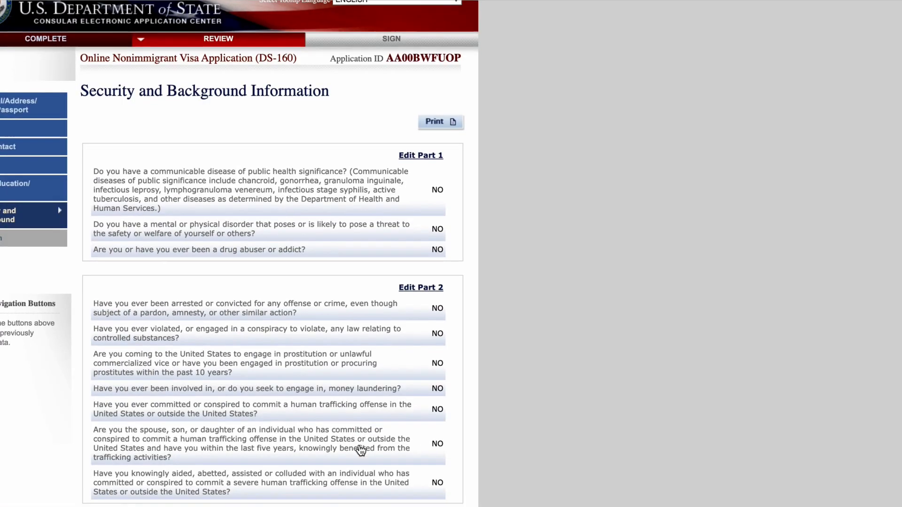
scroll(361, 451, "down", 8)
scroll(360, 450, "down", 5)
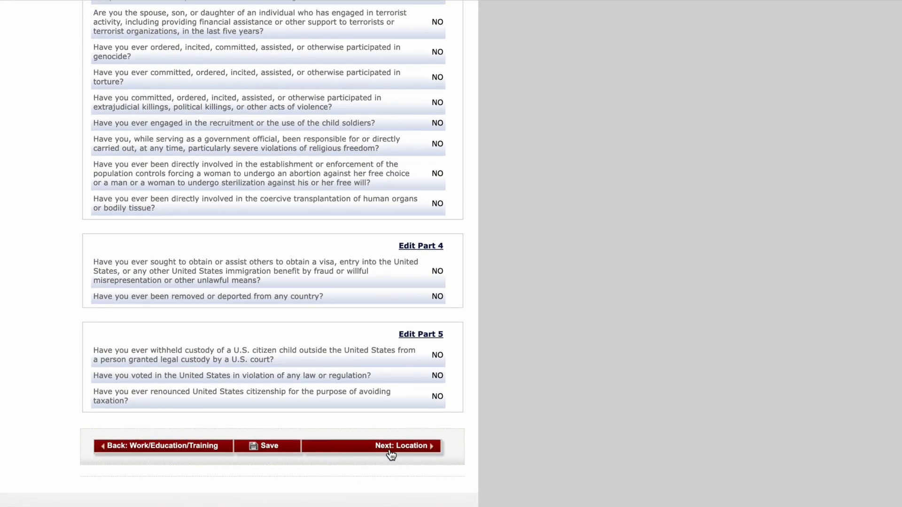
left_click(391, 451)
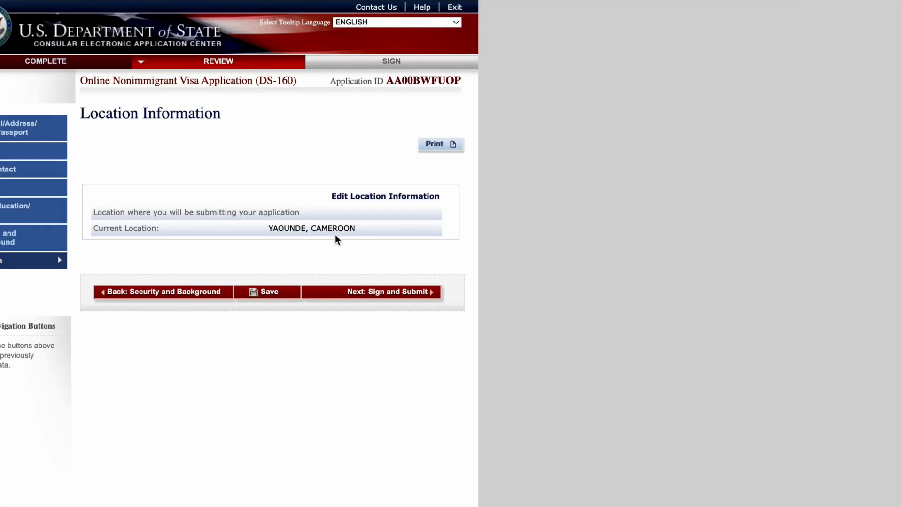